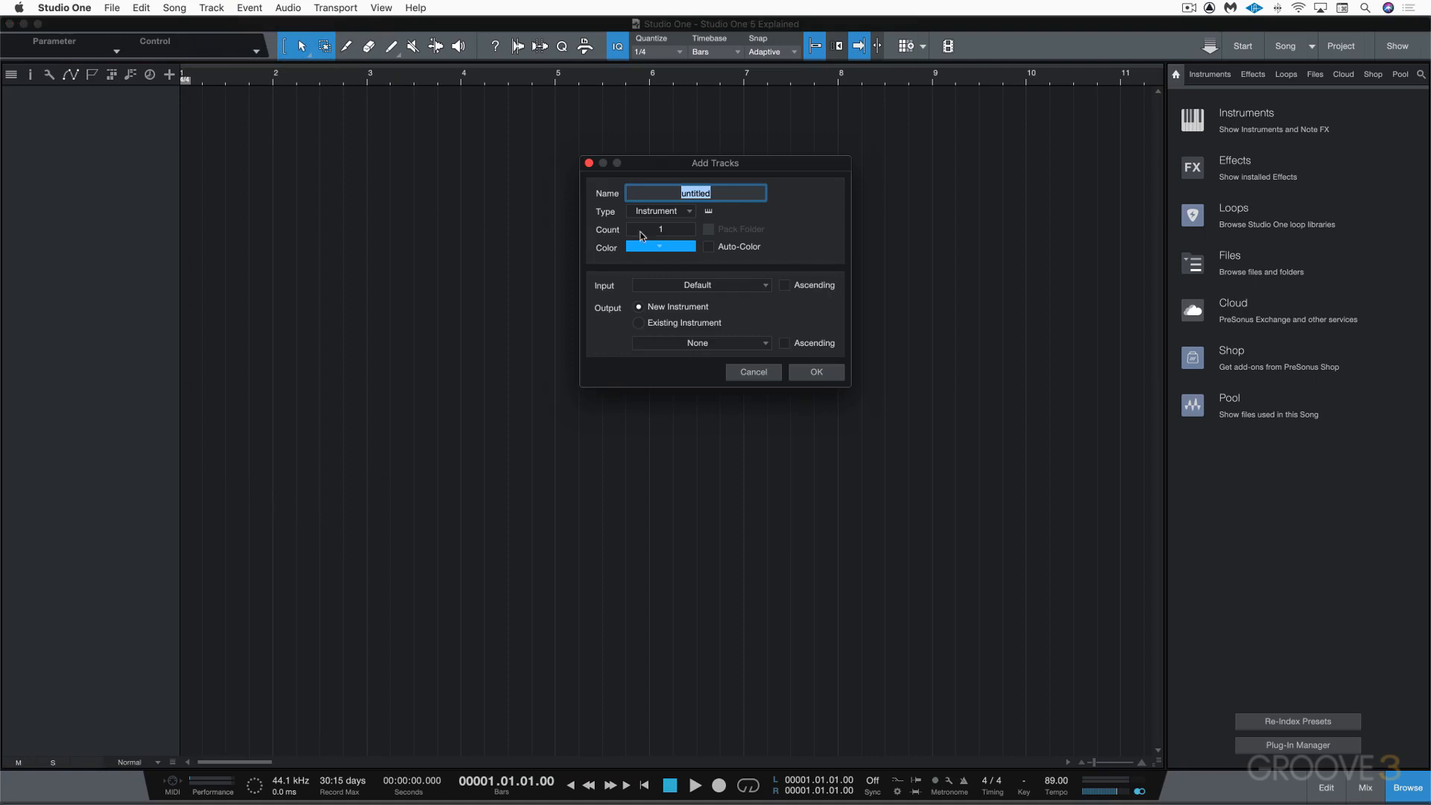
{"action": "left_click", "coordinate": [589, 163]}
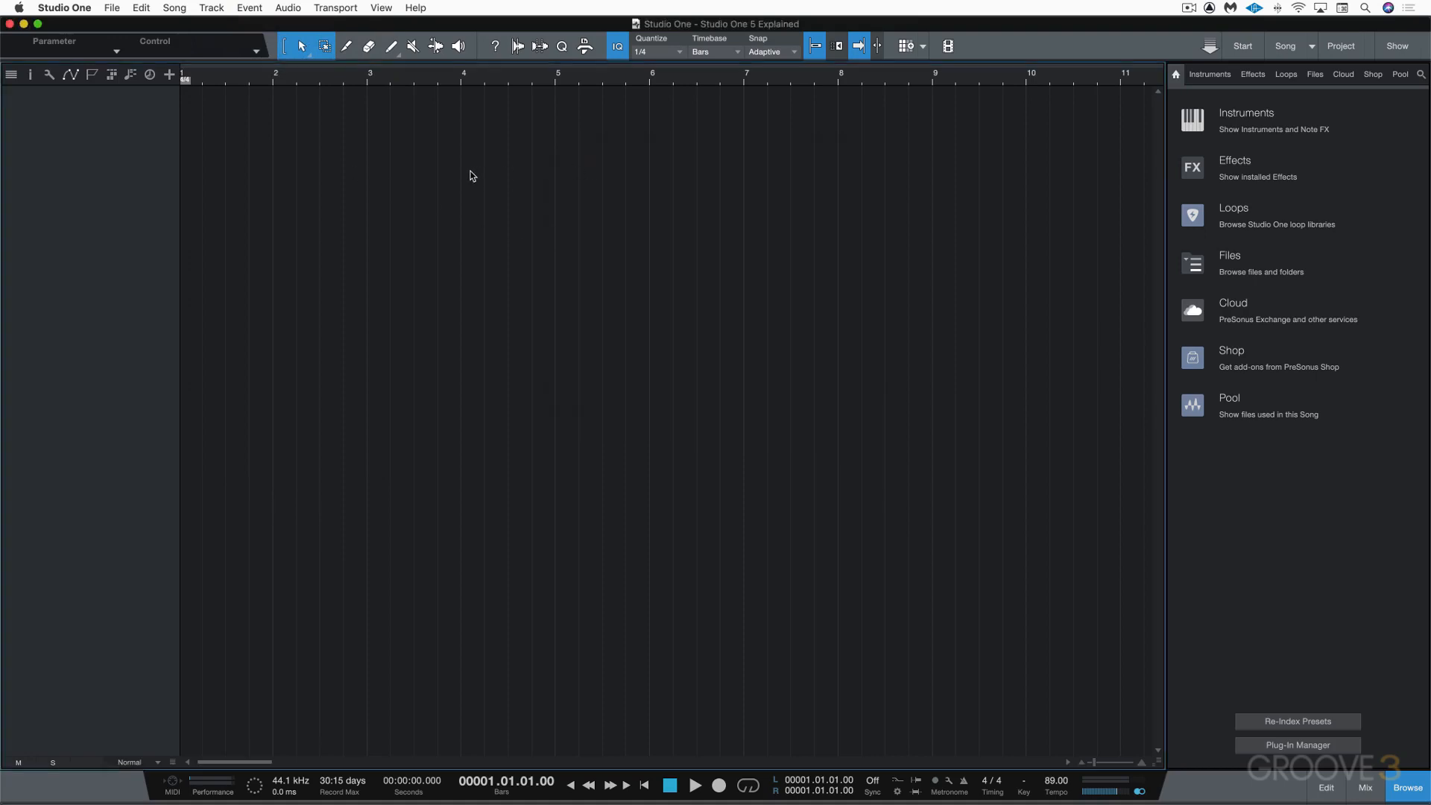
{"action": "key", "text": "t"}
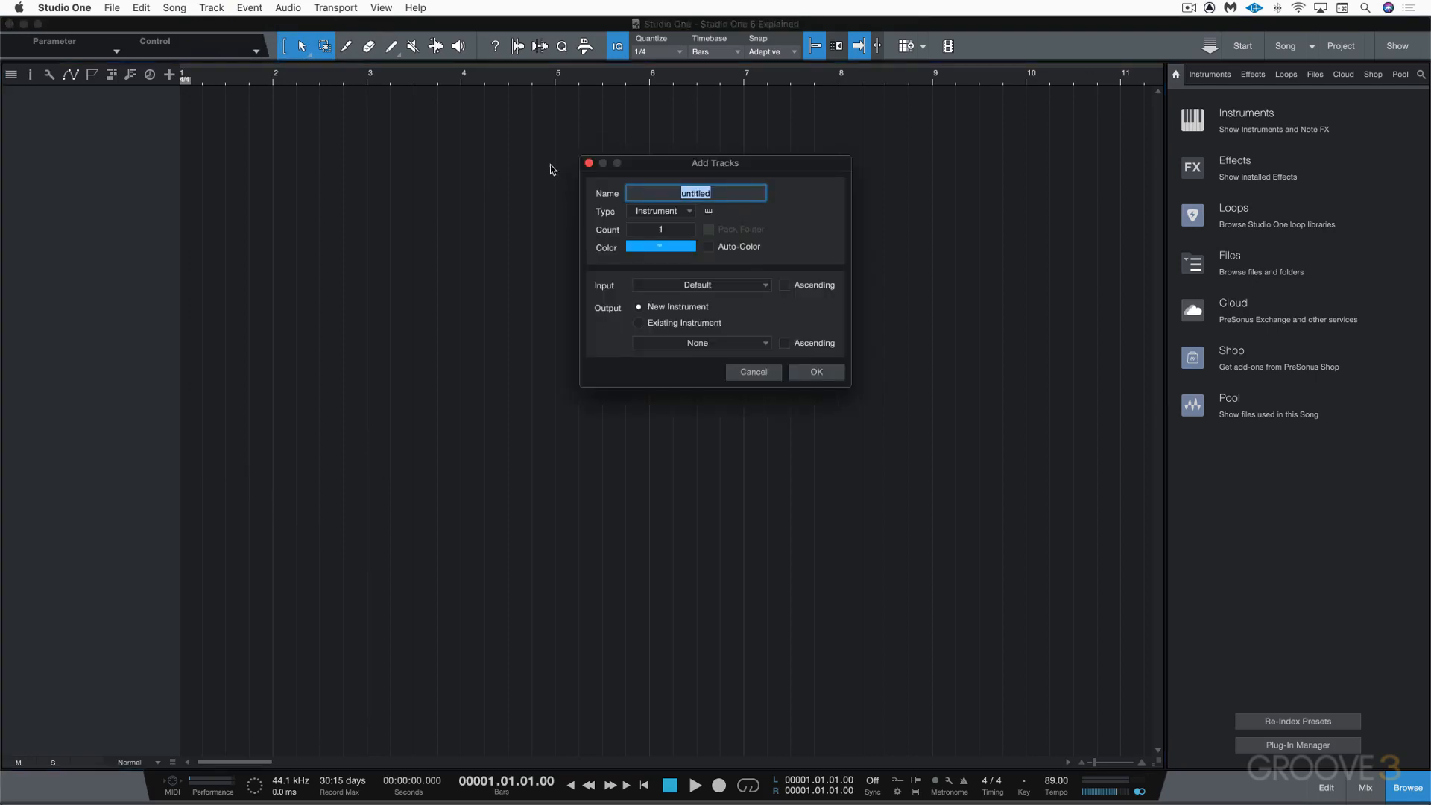
{"action": "left_click", "coordinate": [589, 164]}
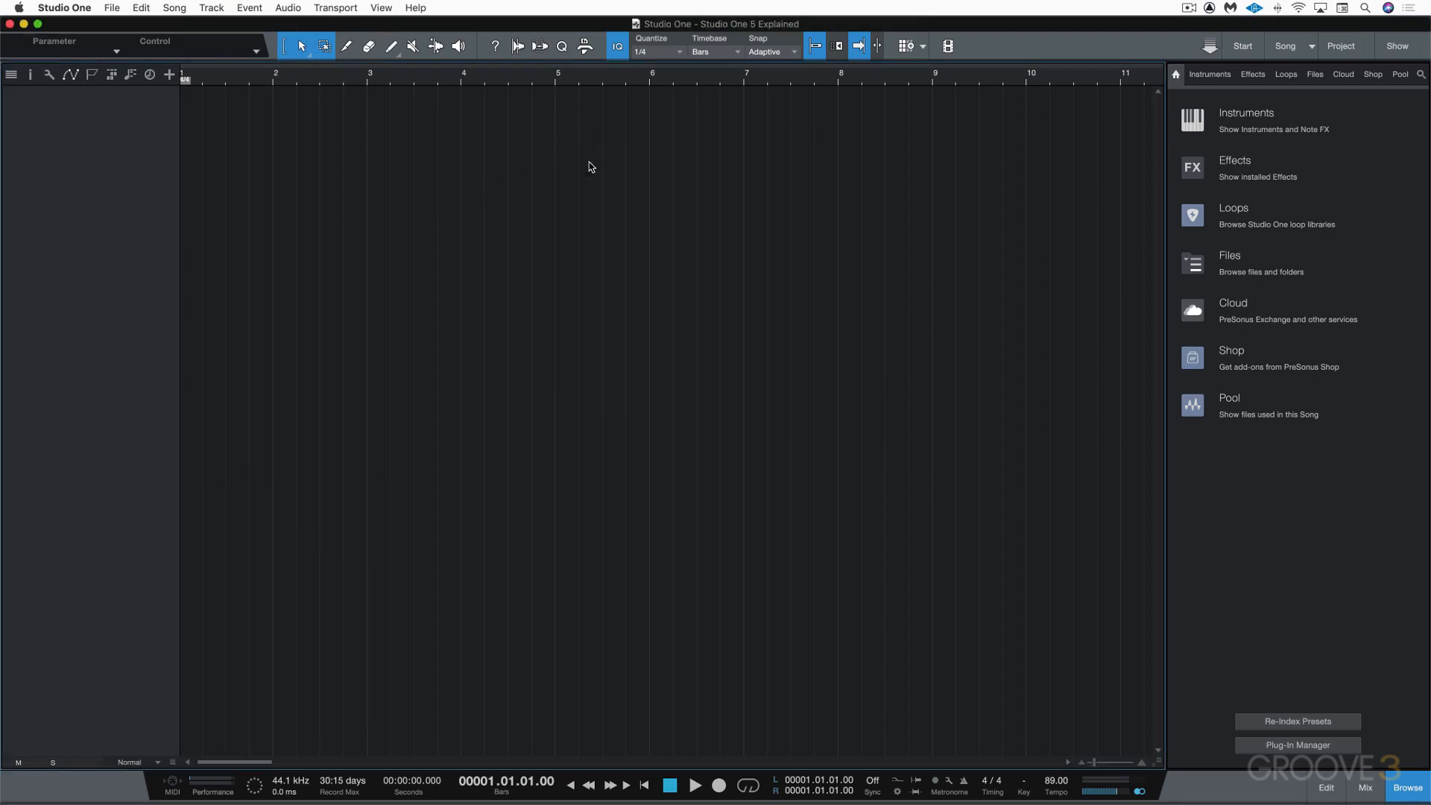
{"action": "left_click", "coordinate": [170, 74]}
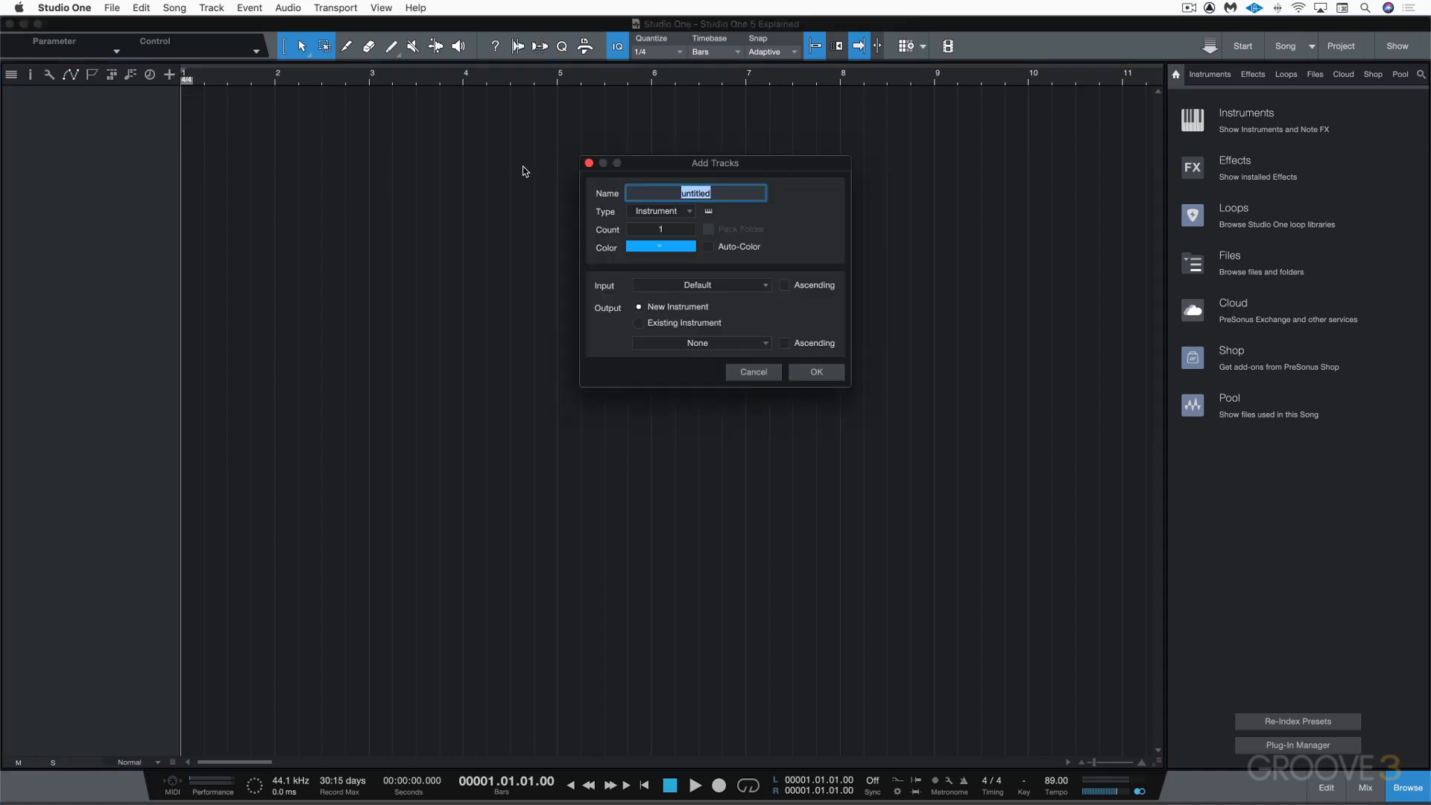
{"action": "left_click", "coordinate": [588, 163]}
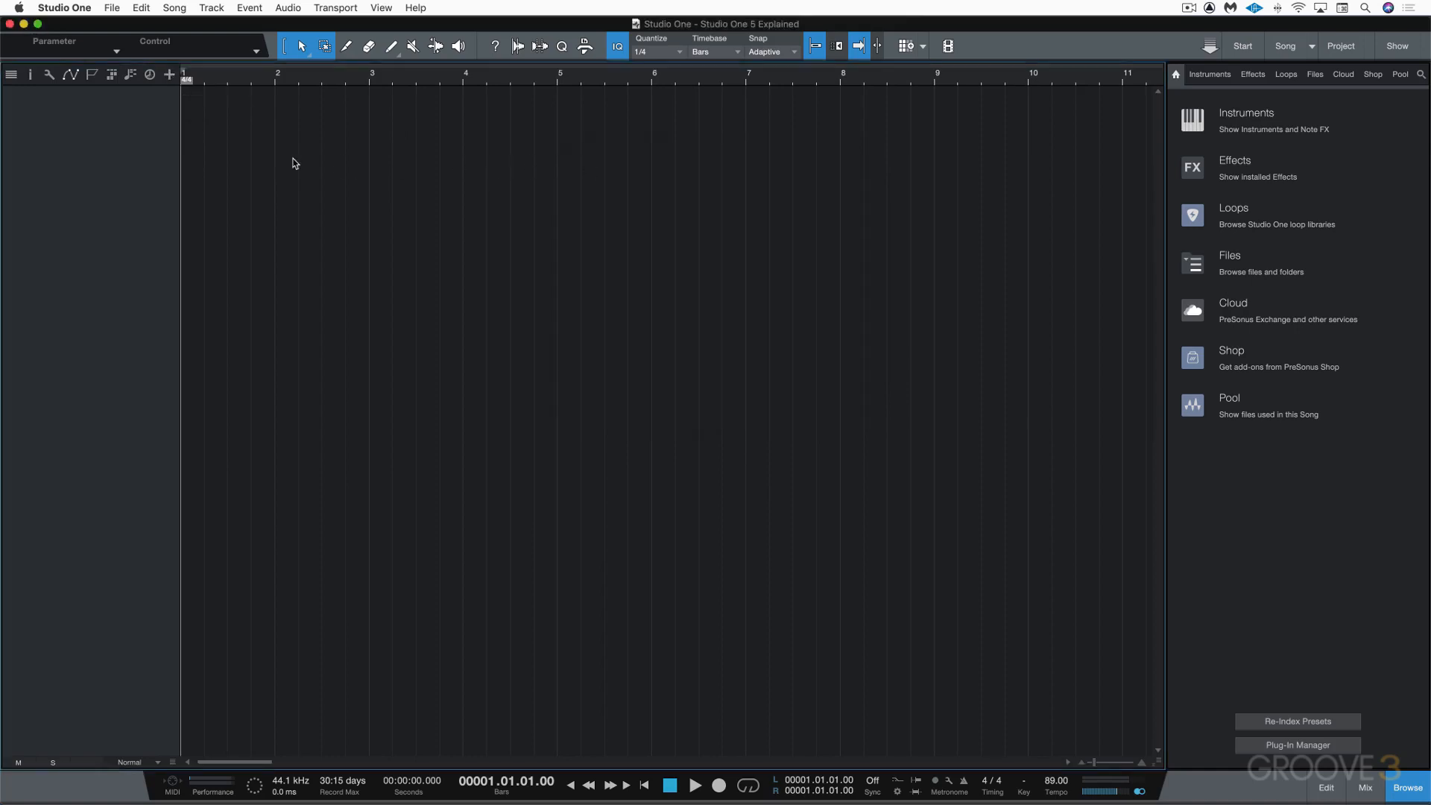
Step: Start adding a track named "My First Instrument" with the track type set to Instrument
{"action": "right_click", "coordinate": [102, 146]}
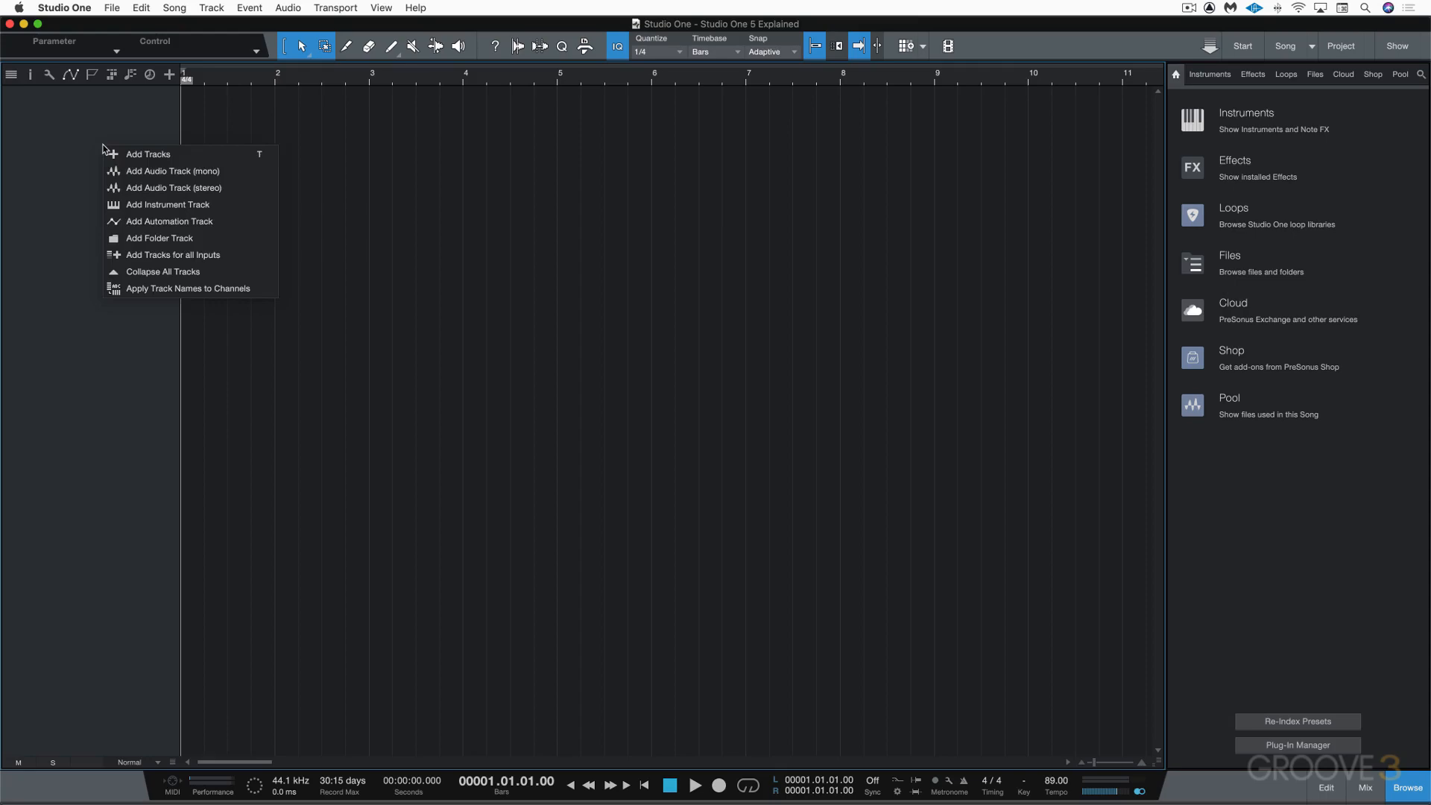
{"action": "left_click", "coordinate": [141, 156]}
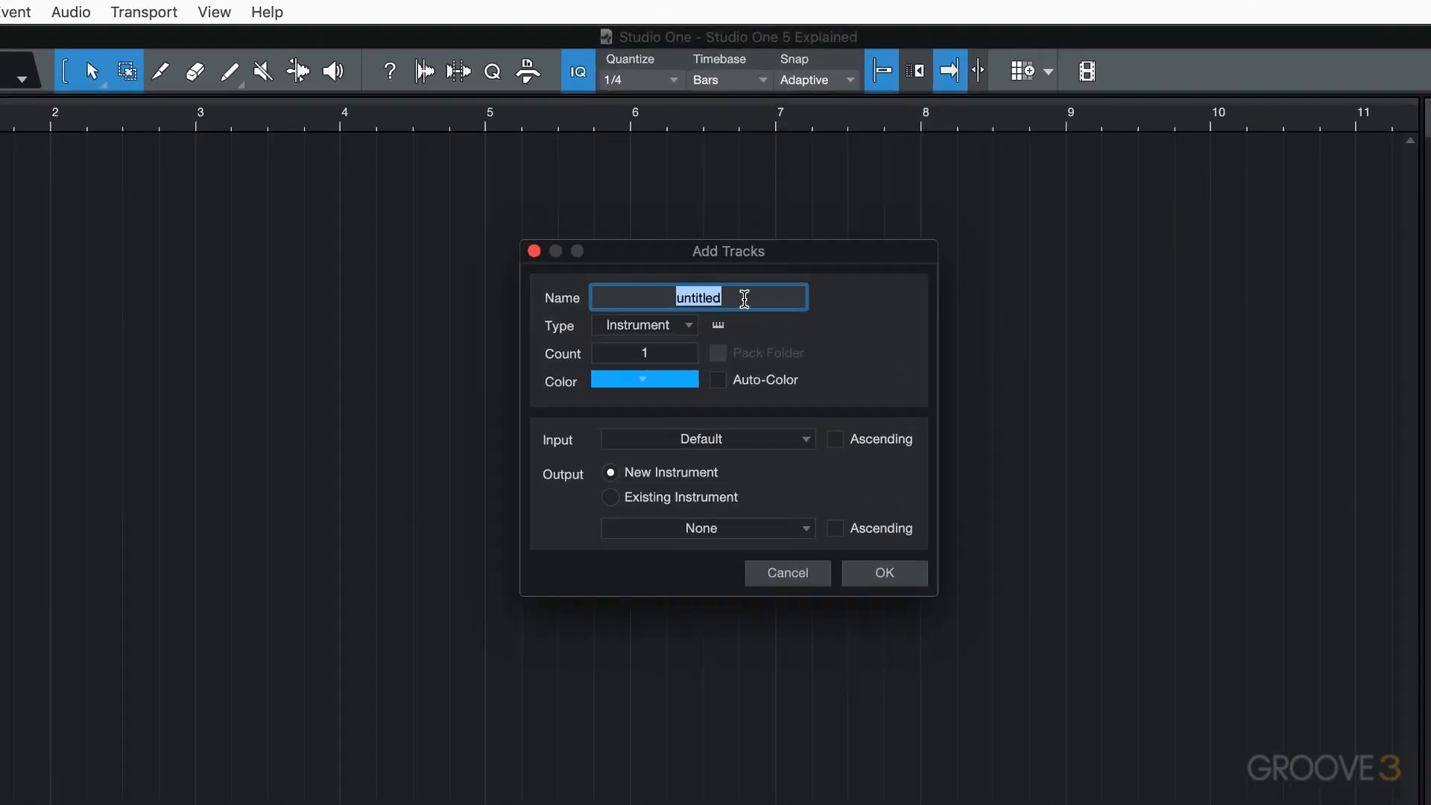
{"action": "type", "text": "My First Instrument"}
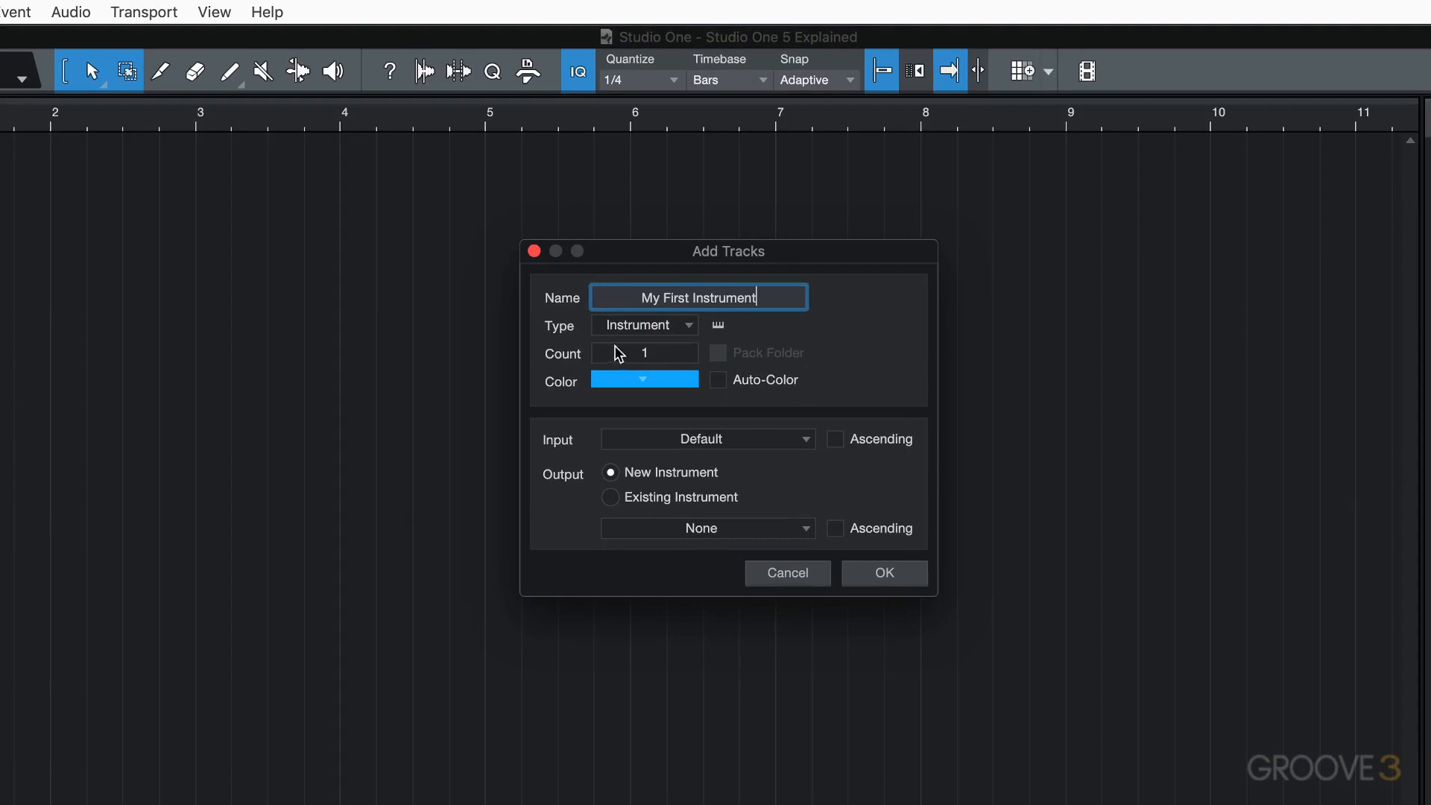
{"action": "left_click", "coordinate": [690, 325]}
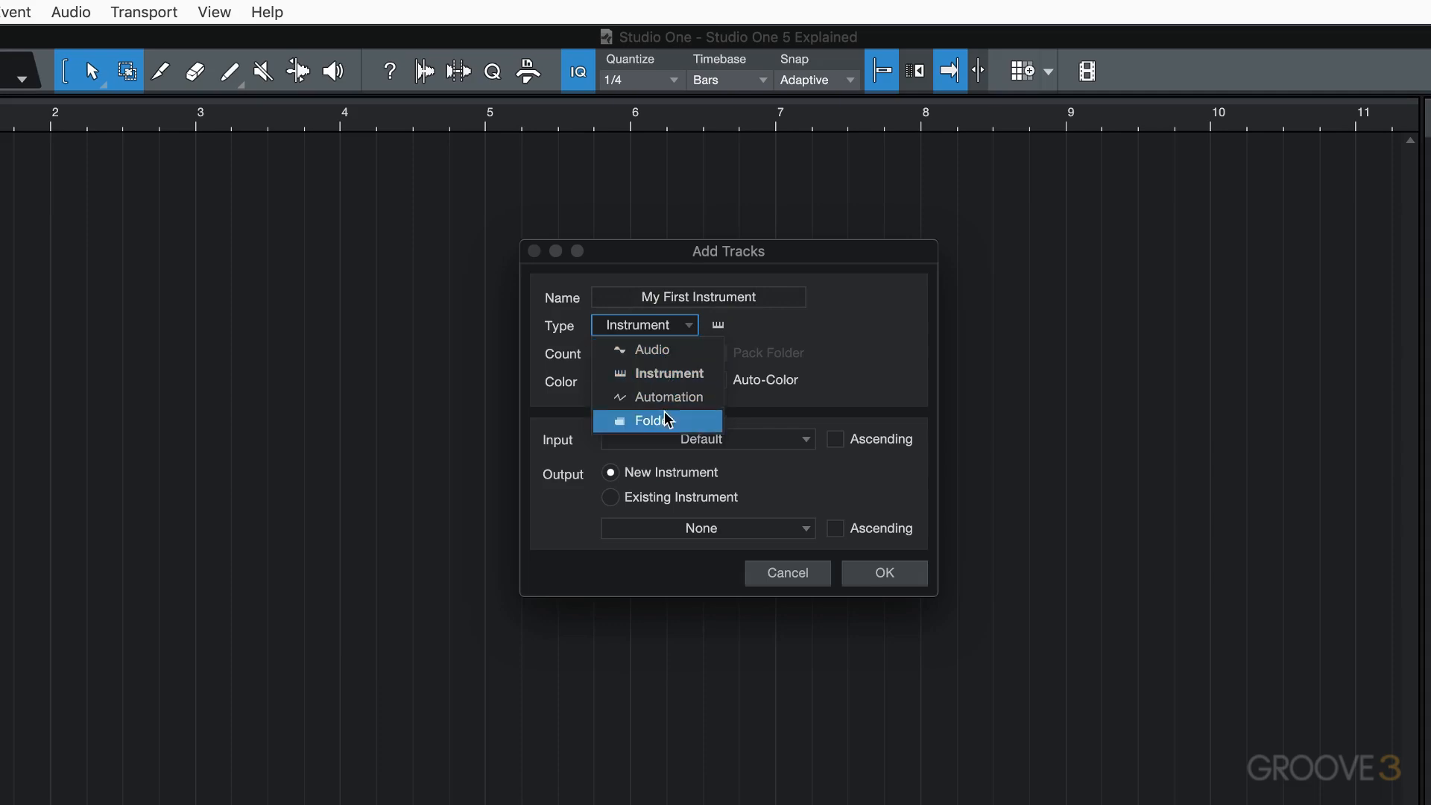
{"action": "left_click", "coordinate": [693, 373]}
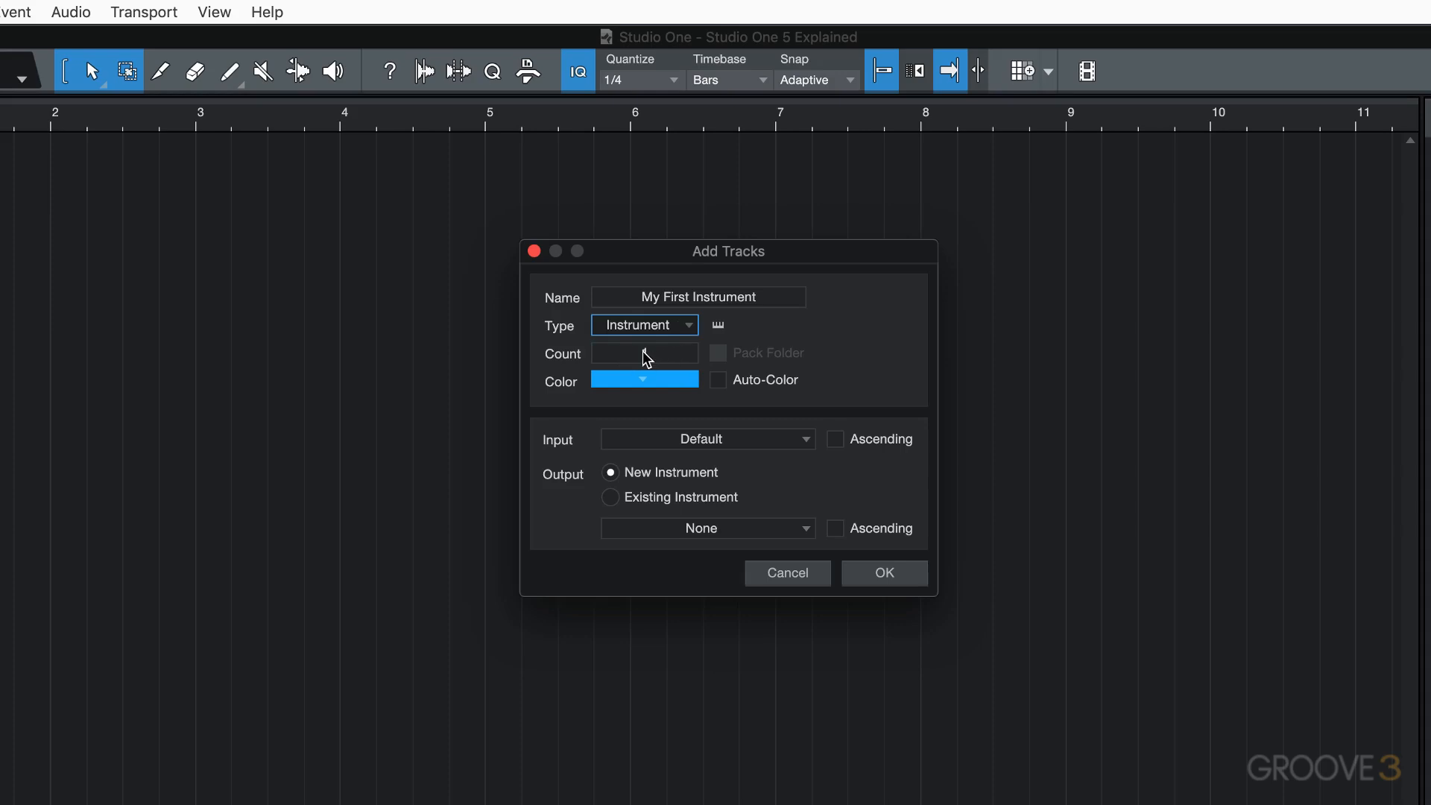
Step: Check the track colour palette and try Auto-Color with a track count of 12
{"action": "left_click", "coordinate": [650, 381]}
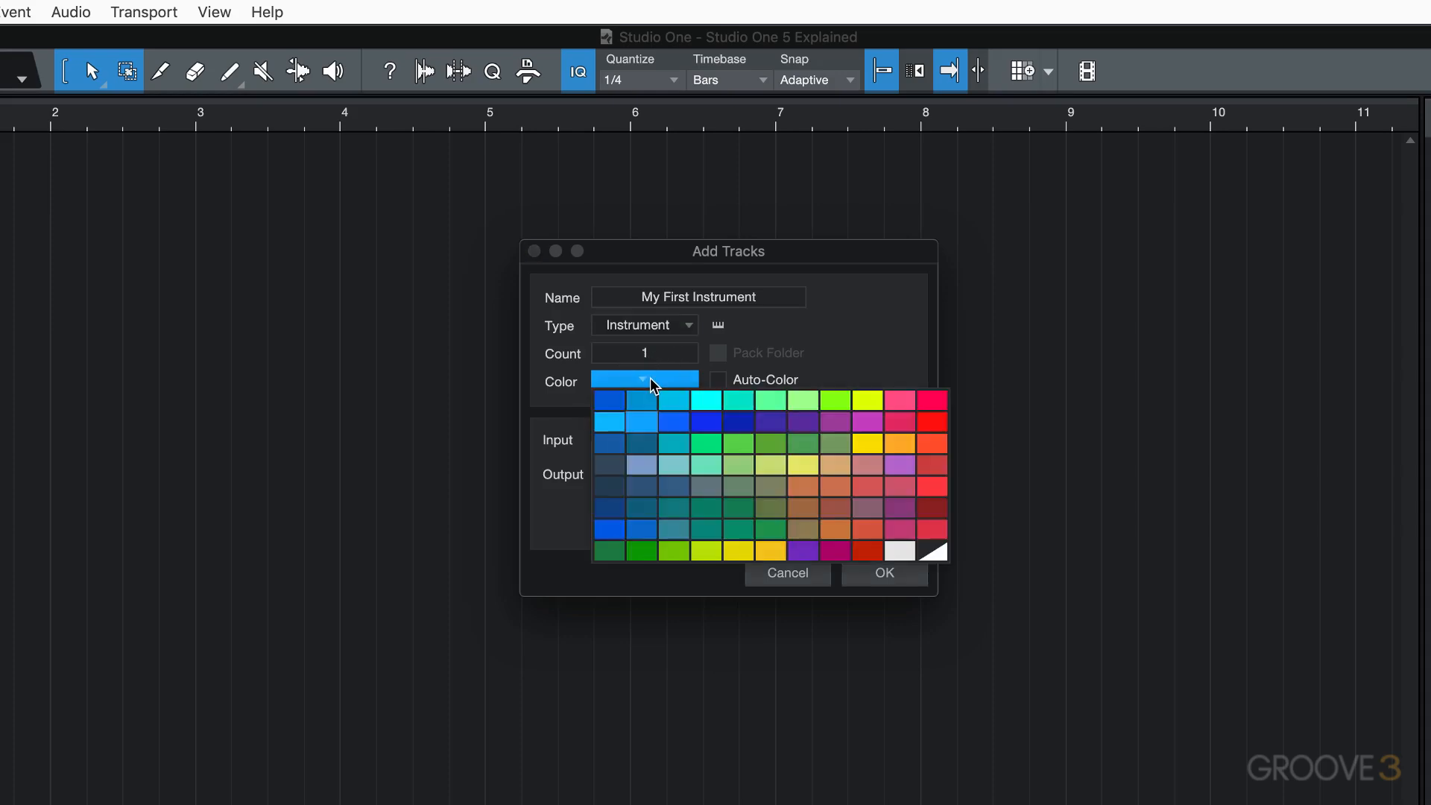
{"action": "left_click", "coordinate": [798, 355]}
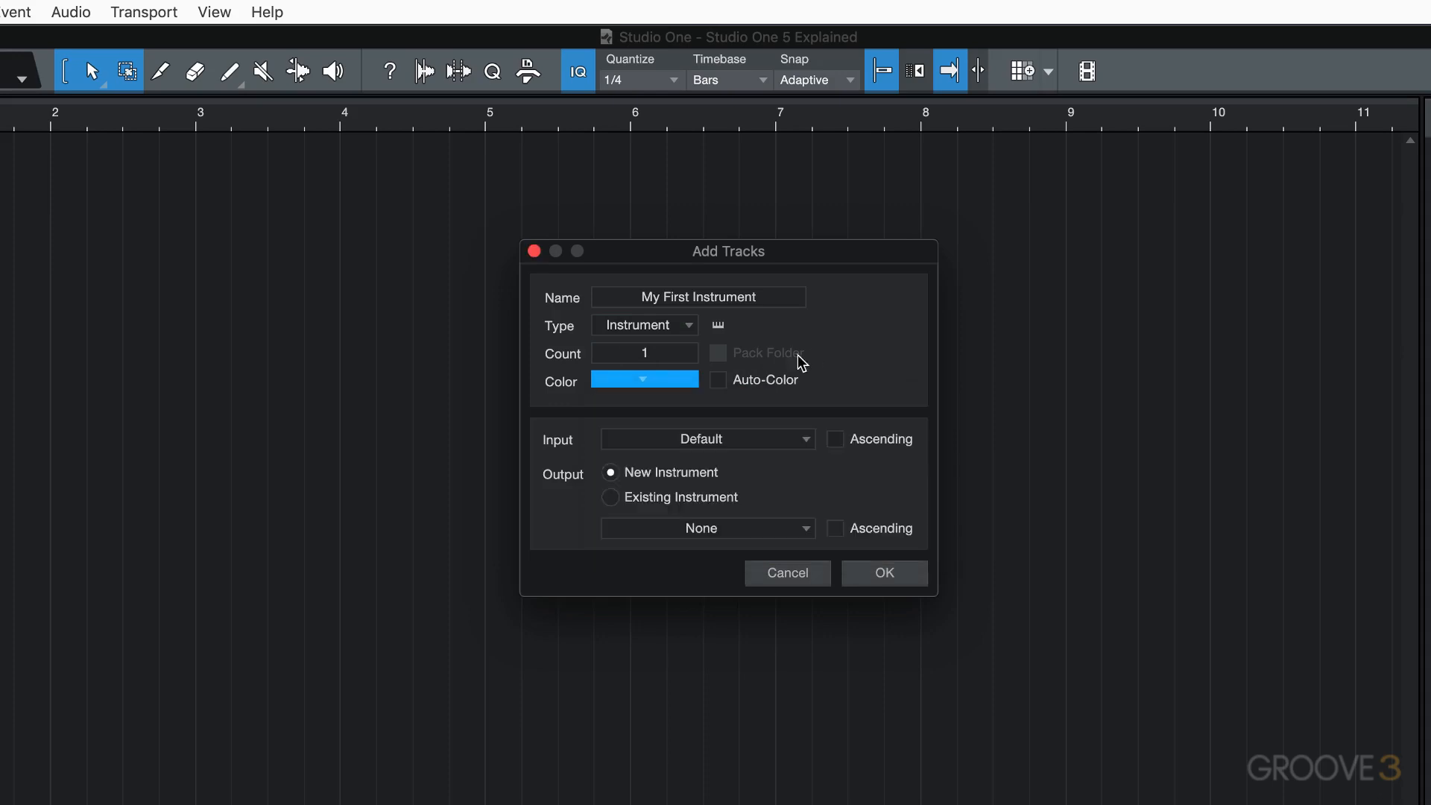
{"action": "left_click", "coordinate": [719, 383]}
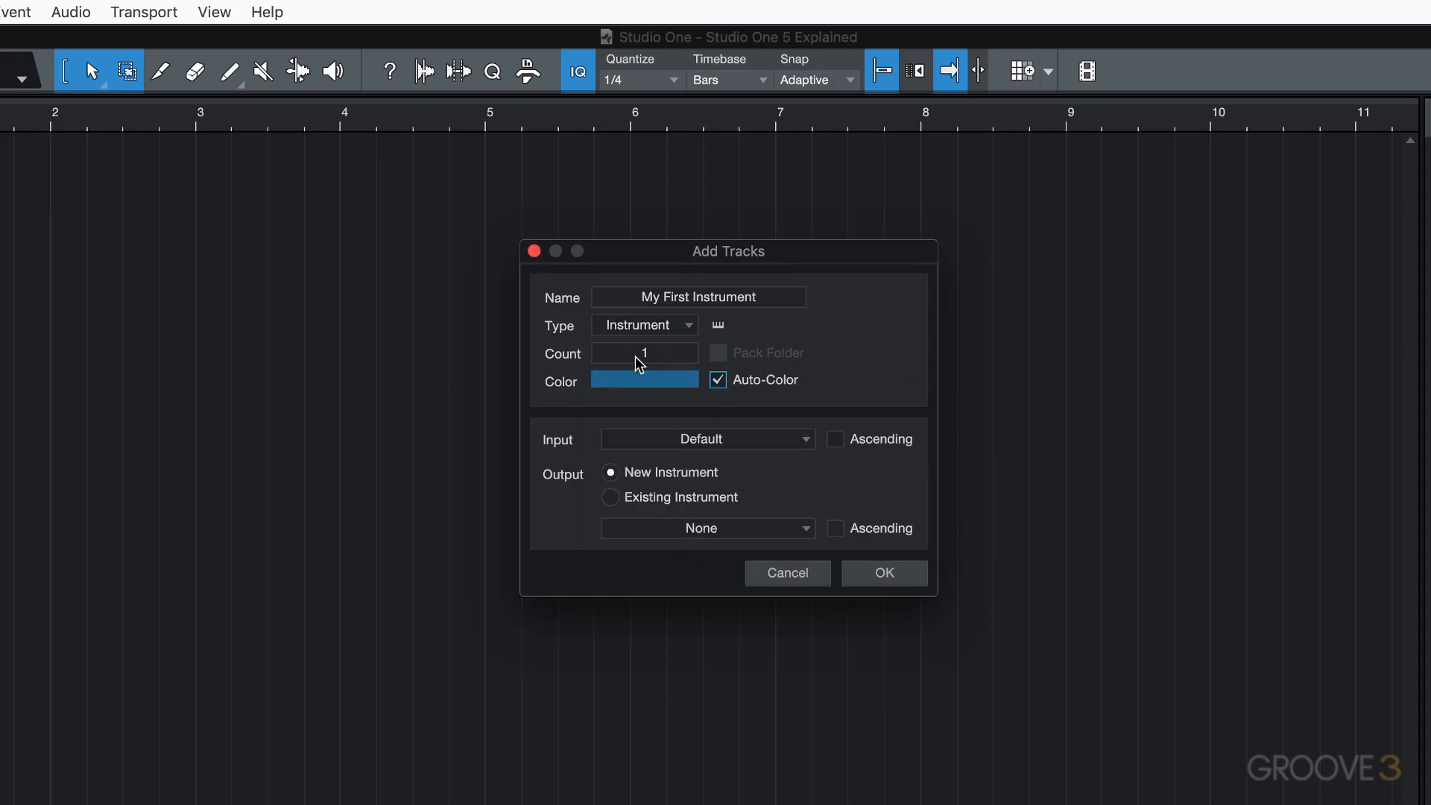
{"action": "mouse_move", "coordinate": [645, 353]}
{"action": "left_mouse_down"}
{"action": "mouse_move", "coordinate": [648, 320]}
{"action": "mouse_move", "coordinate": [648, 343]}
{"action": "left_mouse_up"}
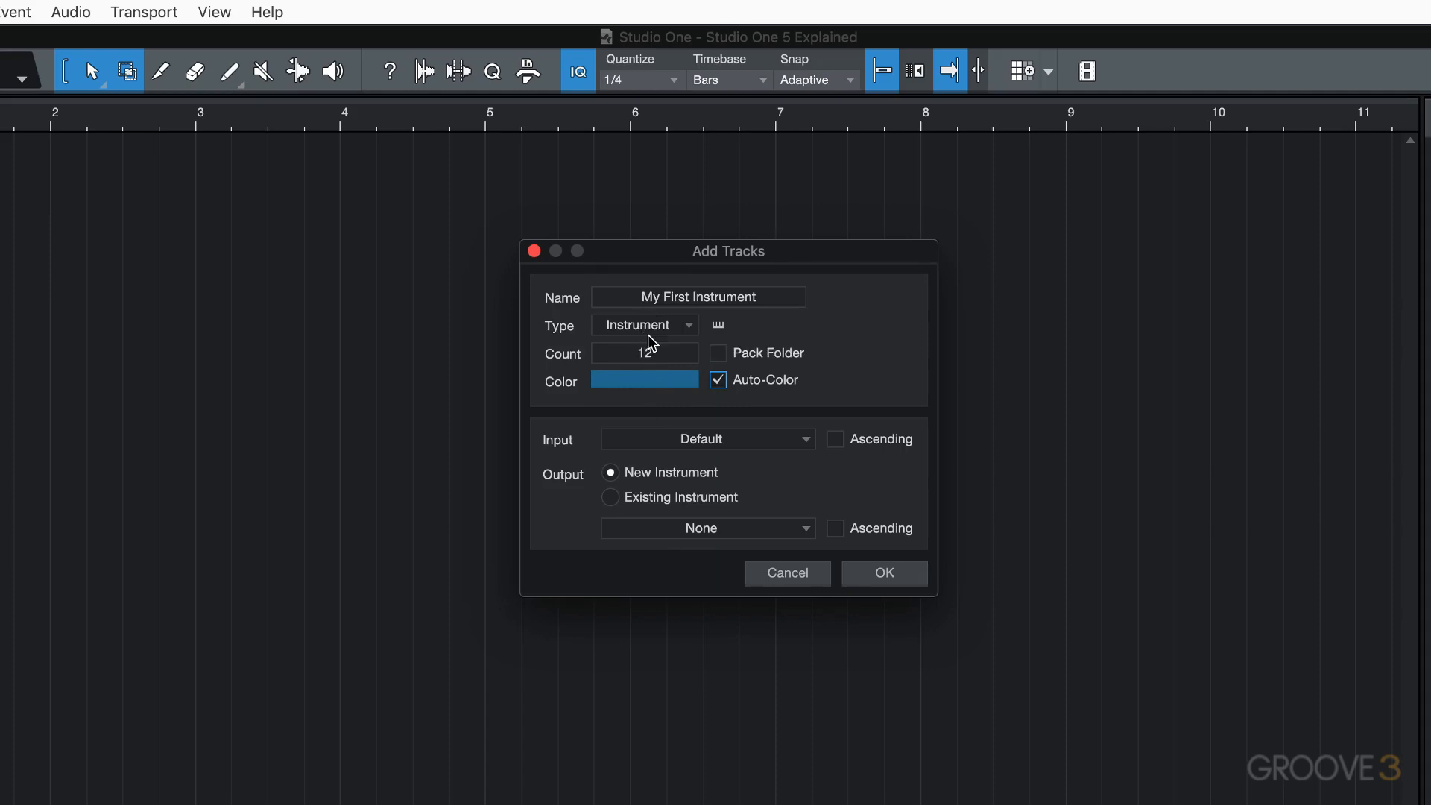
{"action": "left_click", "coordinate": [713, 497]}
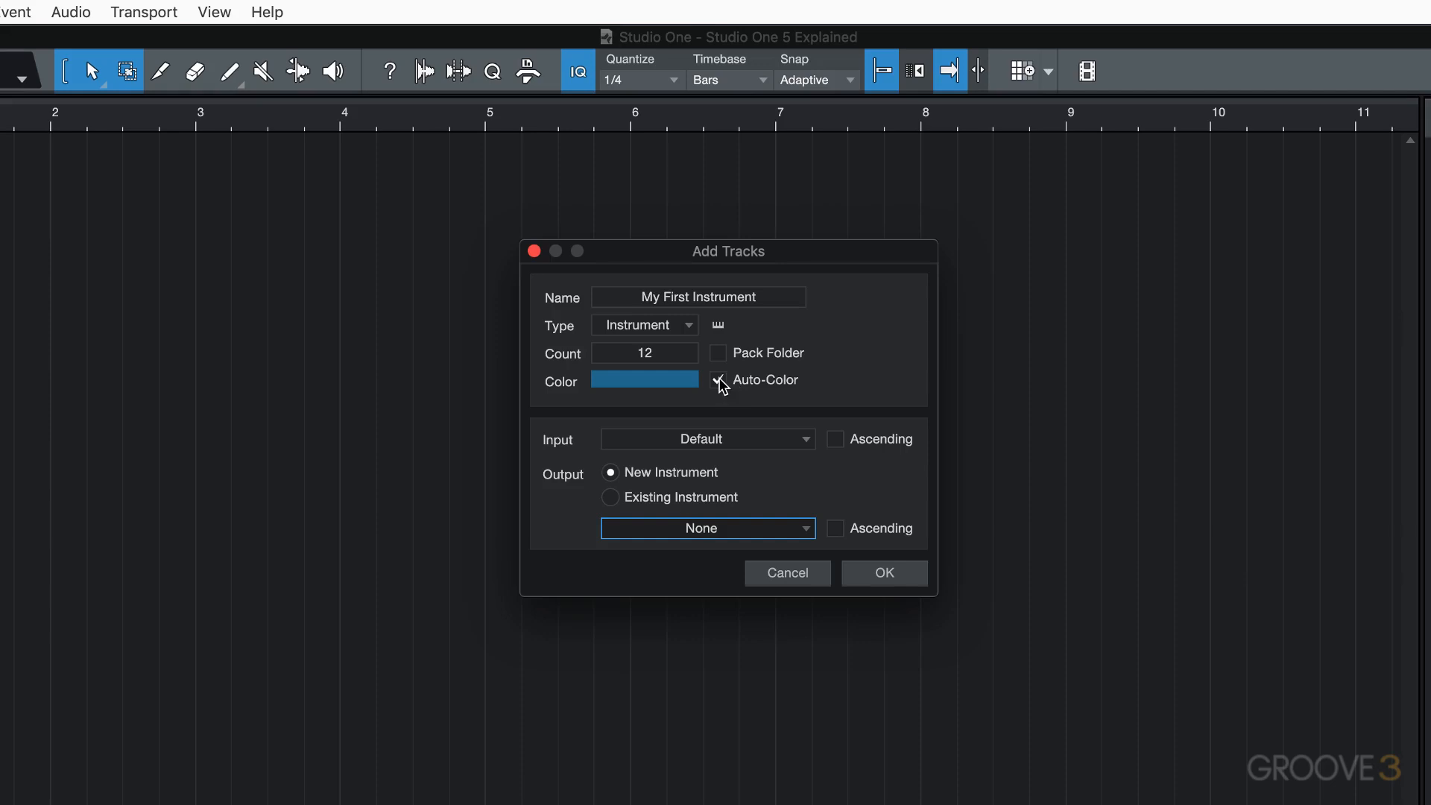
Step: Disable Auto-Color, reset the track count to 1, and view the colour palette without picking a colour
{"action": "left_click", "coordinate": [718, 381]}
{"action": "left_click_drag", "start_coordinate": [649, 358], "coordinate": [642, 402]}
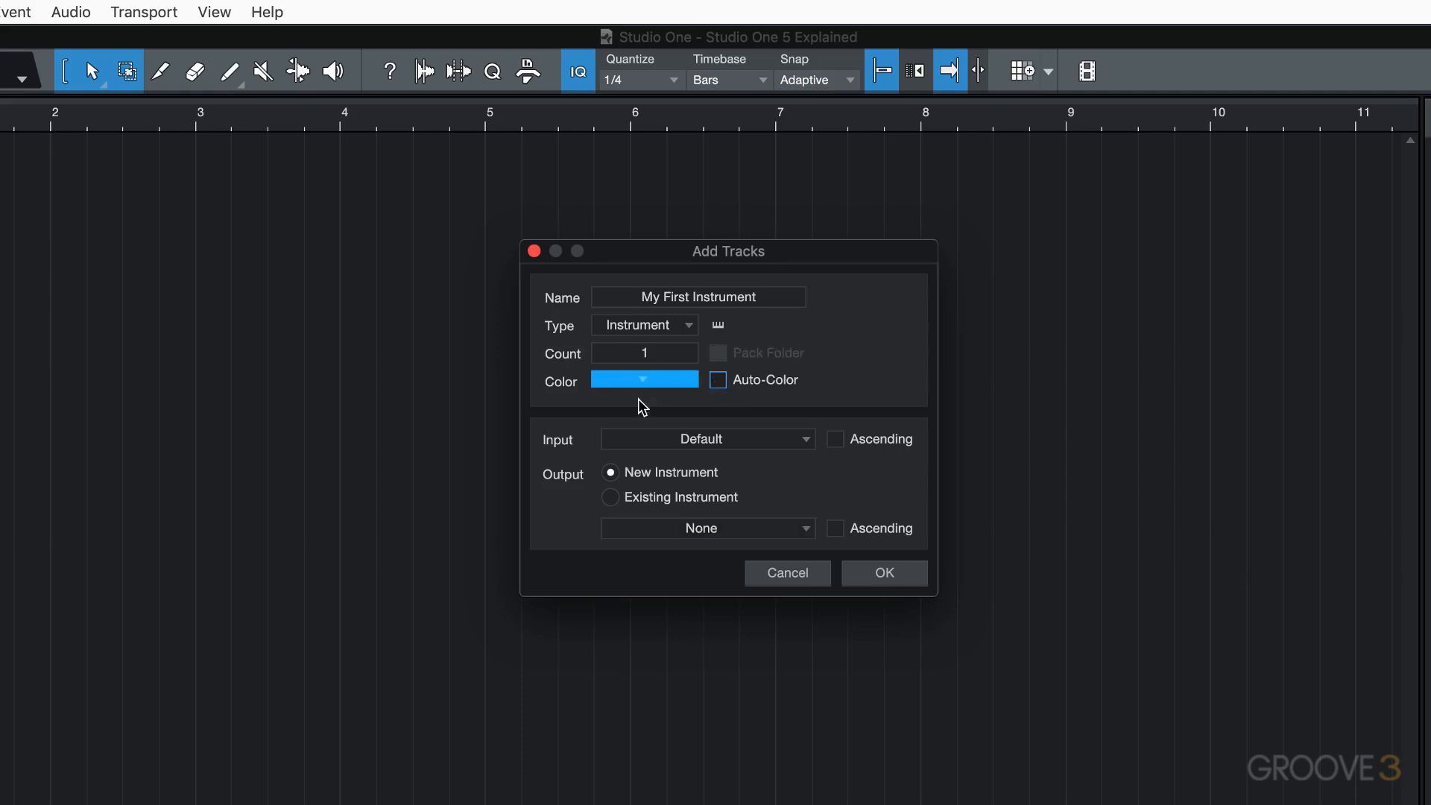
{"action": "left_click", "coordinate": [645, 381]}
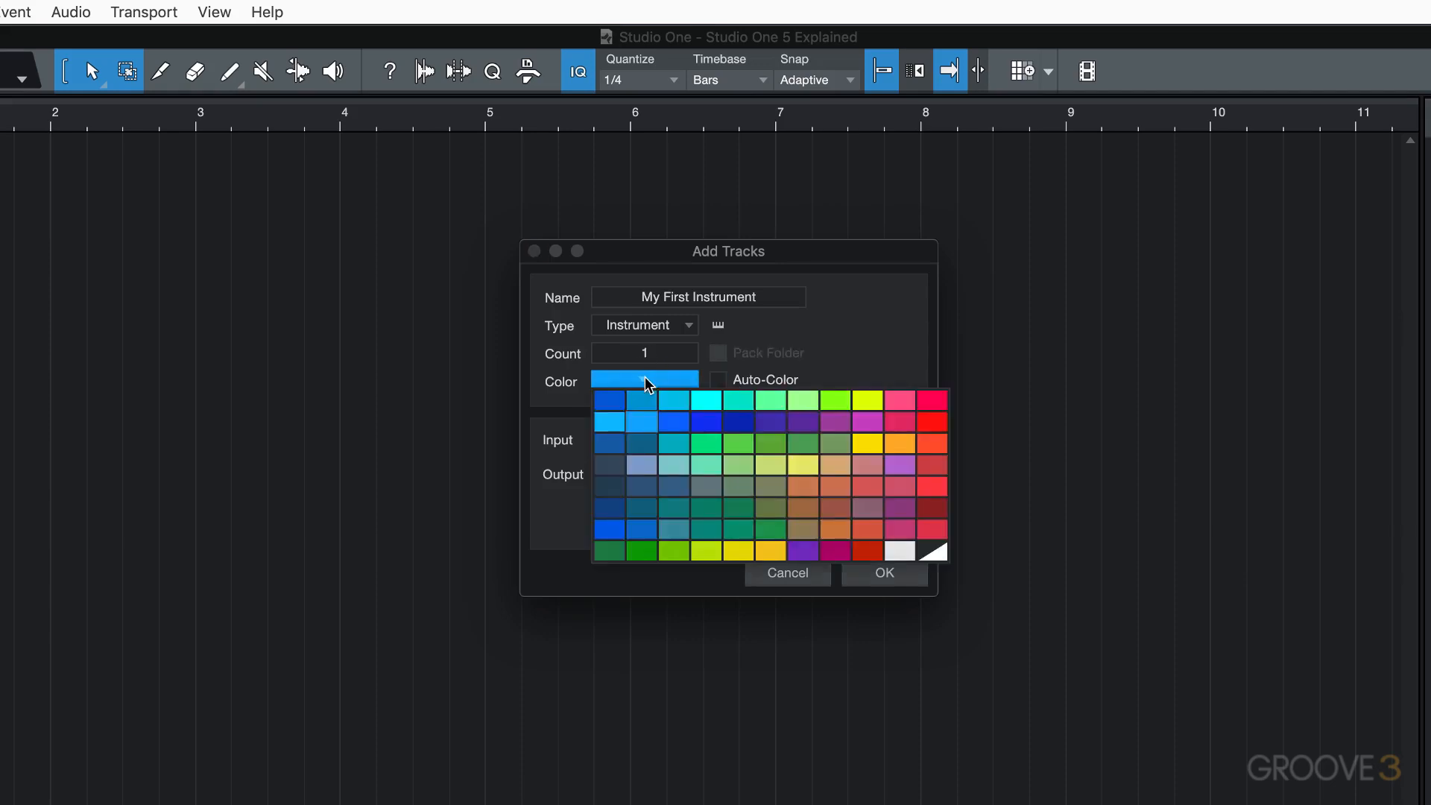
{"action": "left_click", "coordinate": [649, 385]}
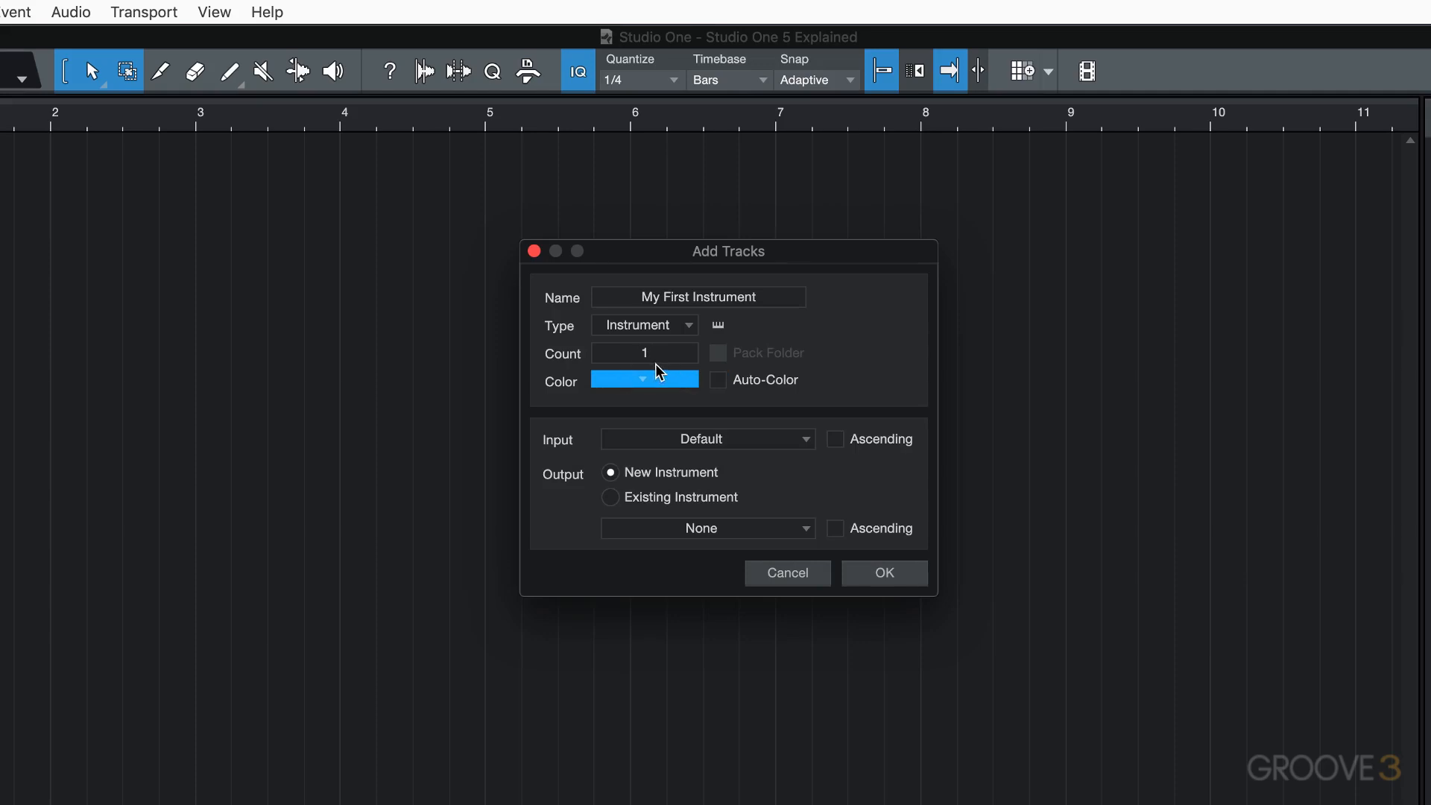
Step: Review the track's input choices and try Existing Instrument as the output, returning the output to New Instrument
{"action": "left_click", "coordinate": [713, 444]}
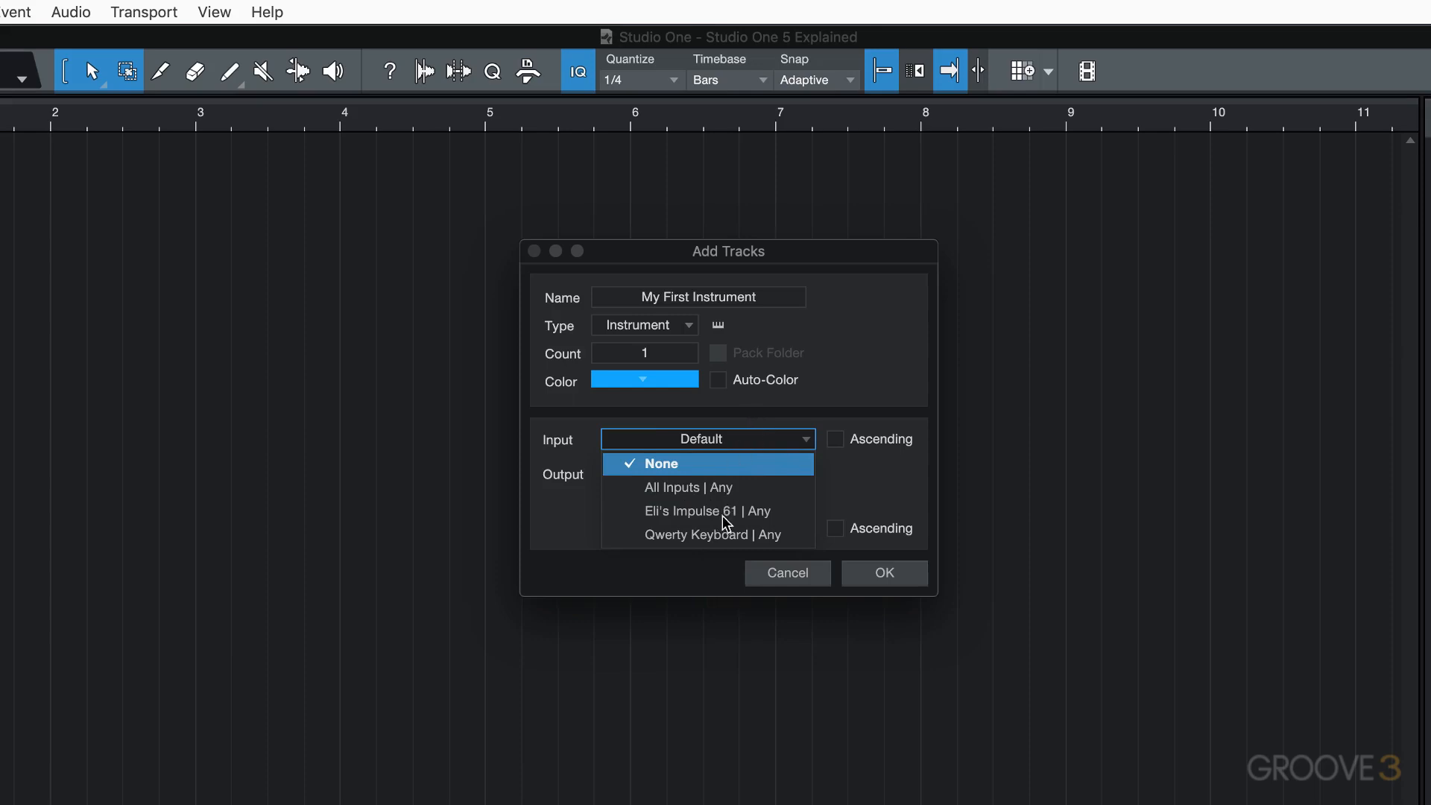
{"action": "left_click", "coordinate": [862, 487]}
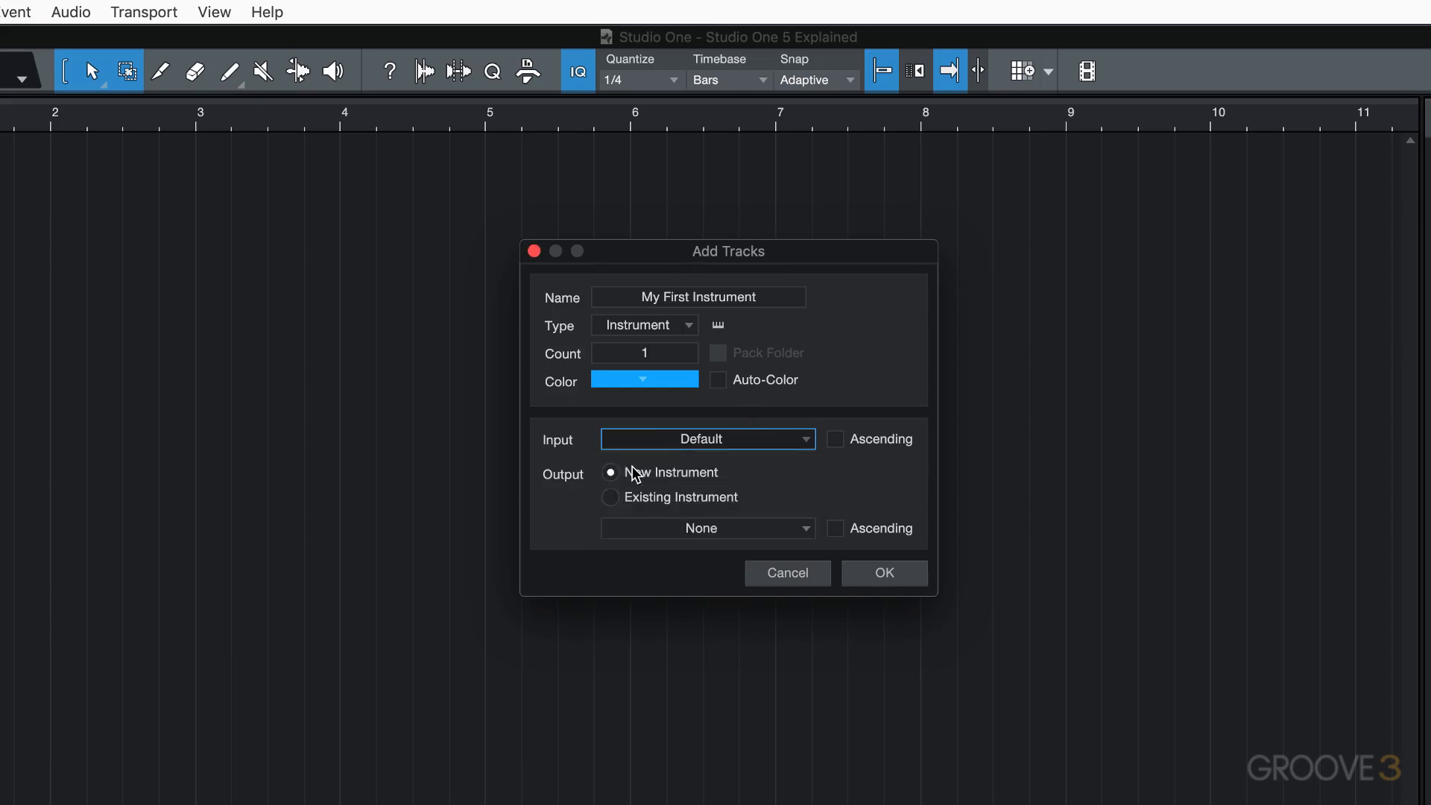
{"action": "left_click", "coordinate": [612, 499]}
{"action": "left_click", "coordinate": [730, 531]}
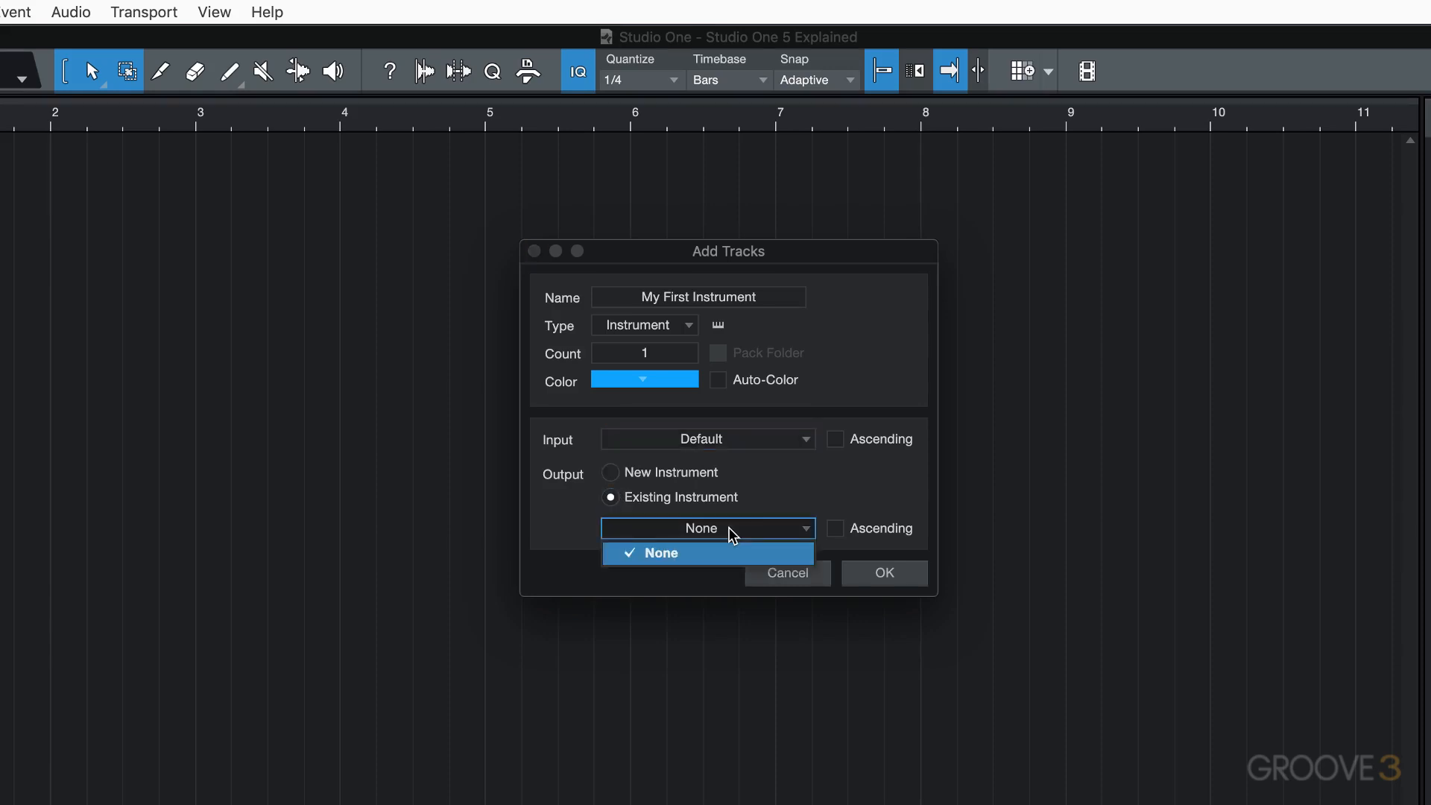
{"action": "left_click", "coordinate": [613, 476]}
{"action": "left_click", "coordinate": [612, 474]}
Step: Choose Mai Tai as the new instrument for the track output and create the track
{"action": "left_click", "coordinate": [703, 529]}
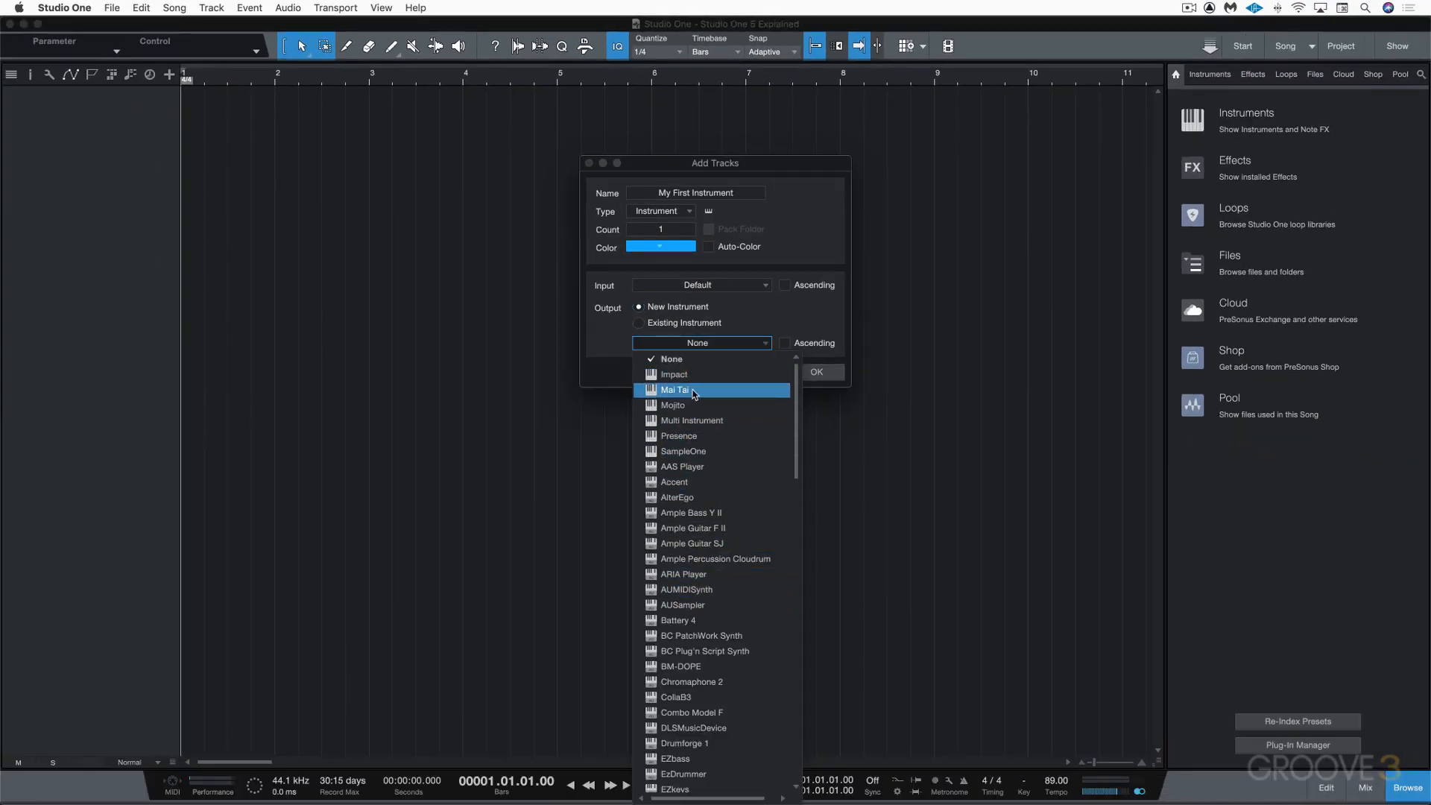
{"action": "left_click", "coordinate": [694, 390]}
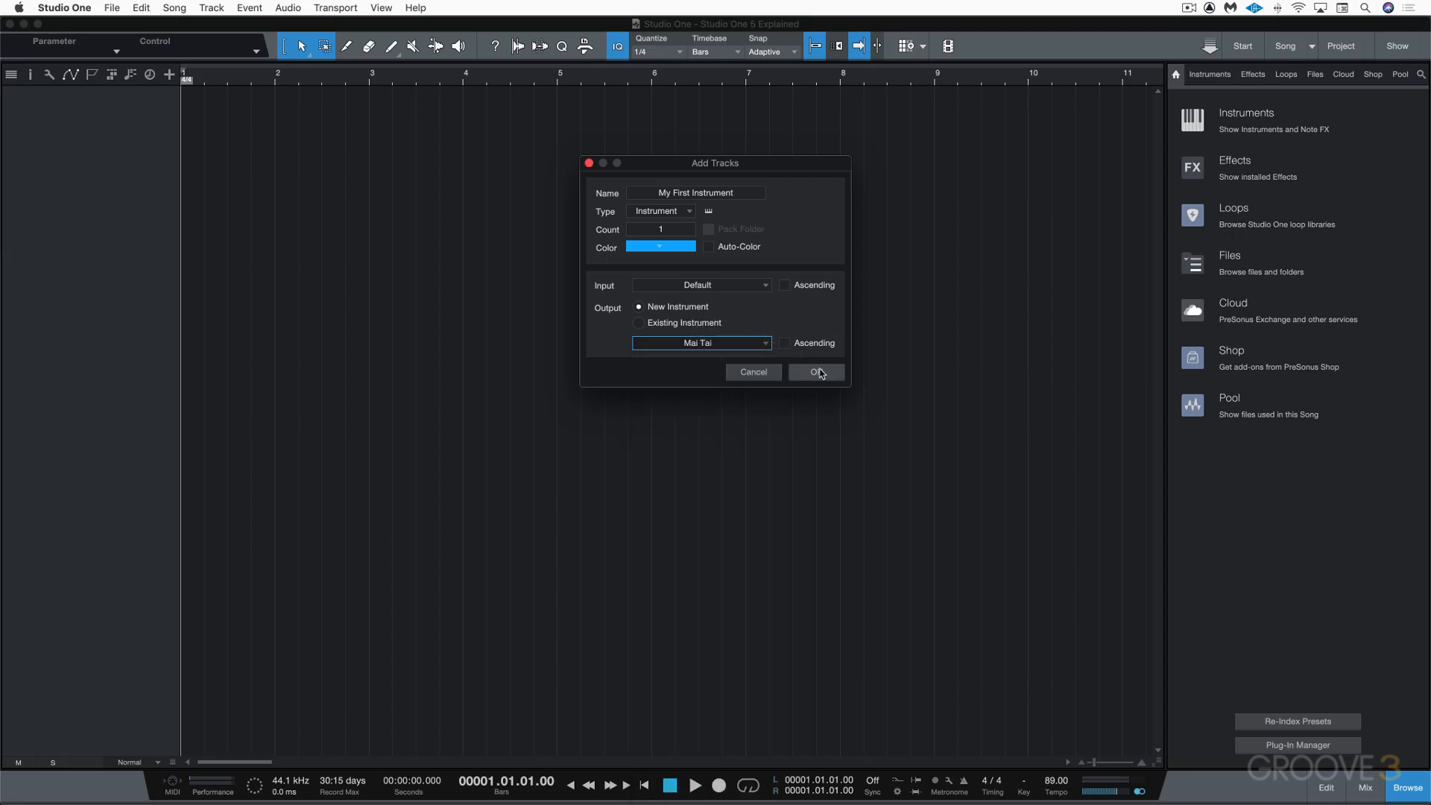
{"action": "left_click", "coordinate": [818, 372]}
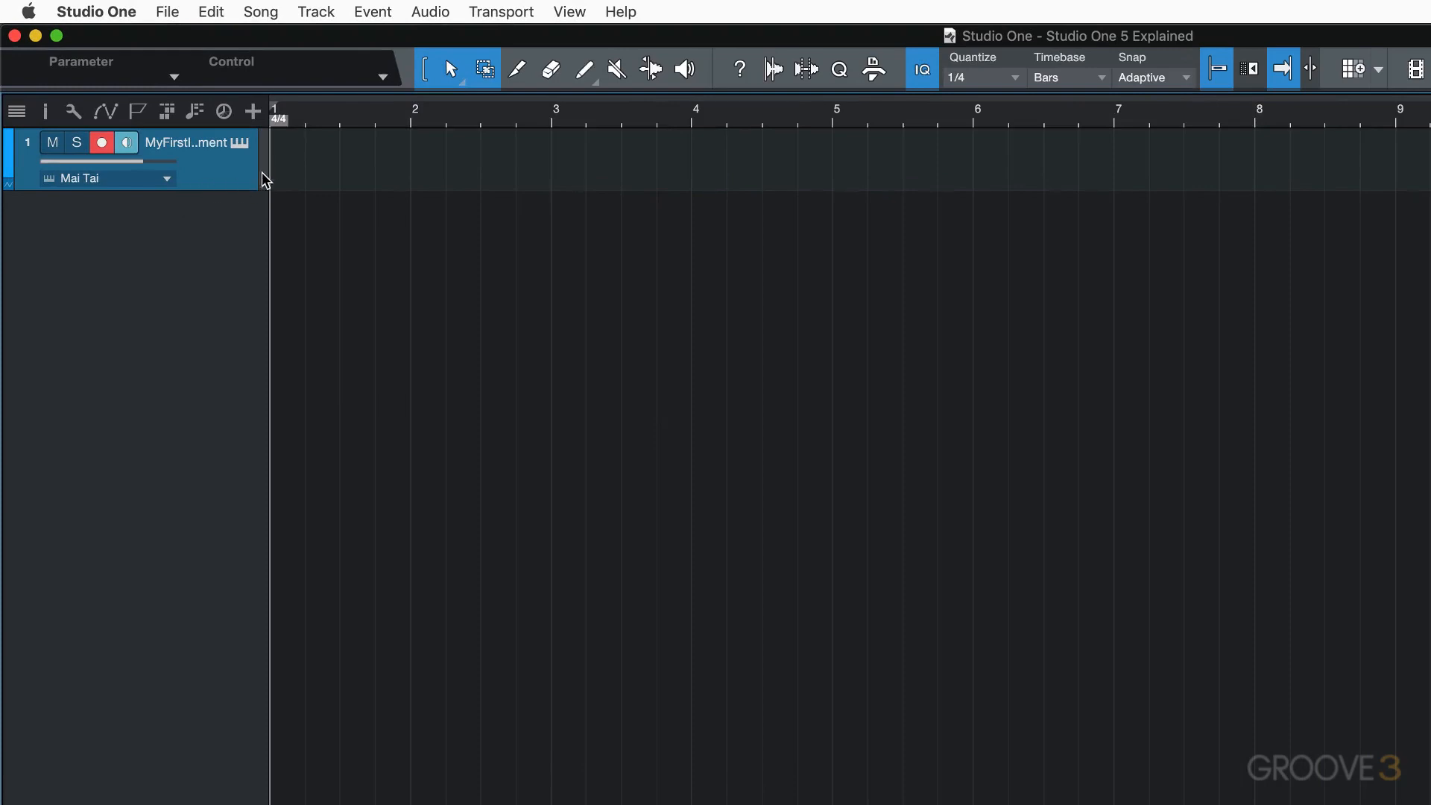
Step: Widen the track list and increase the My First Instrument track's height to expose its input settings, and check the available inputs
{"action": "left_click_drag", "start_coordinate": [266, 173], "coordinate": [337, 172]}
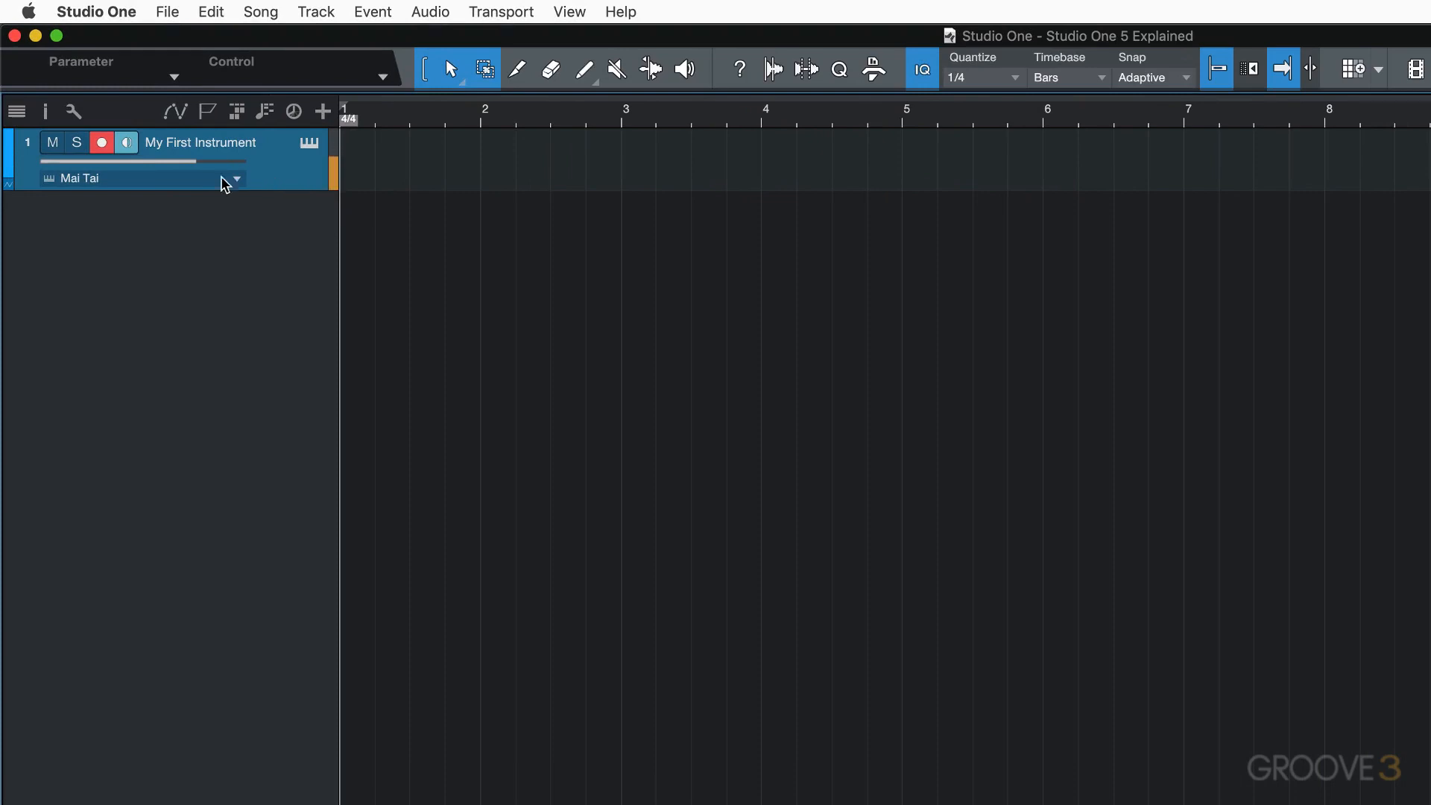
{"action": "left_click_drag", "start_coordinate": [217, 190], "coordinate": [218, 255]}
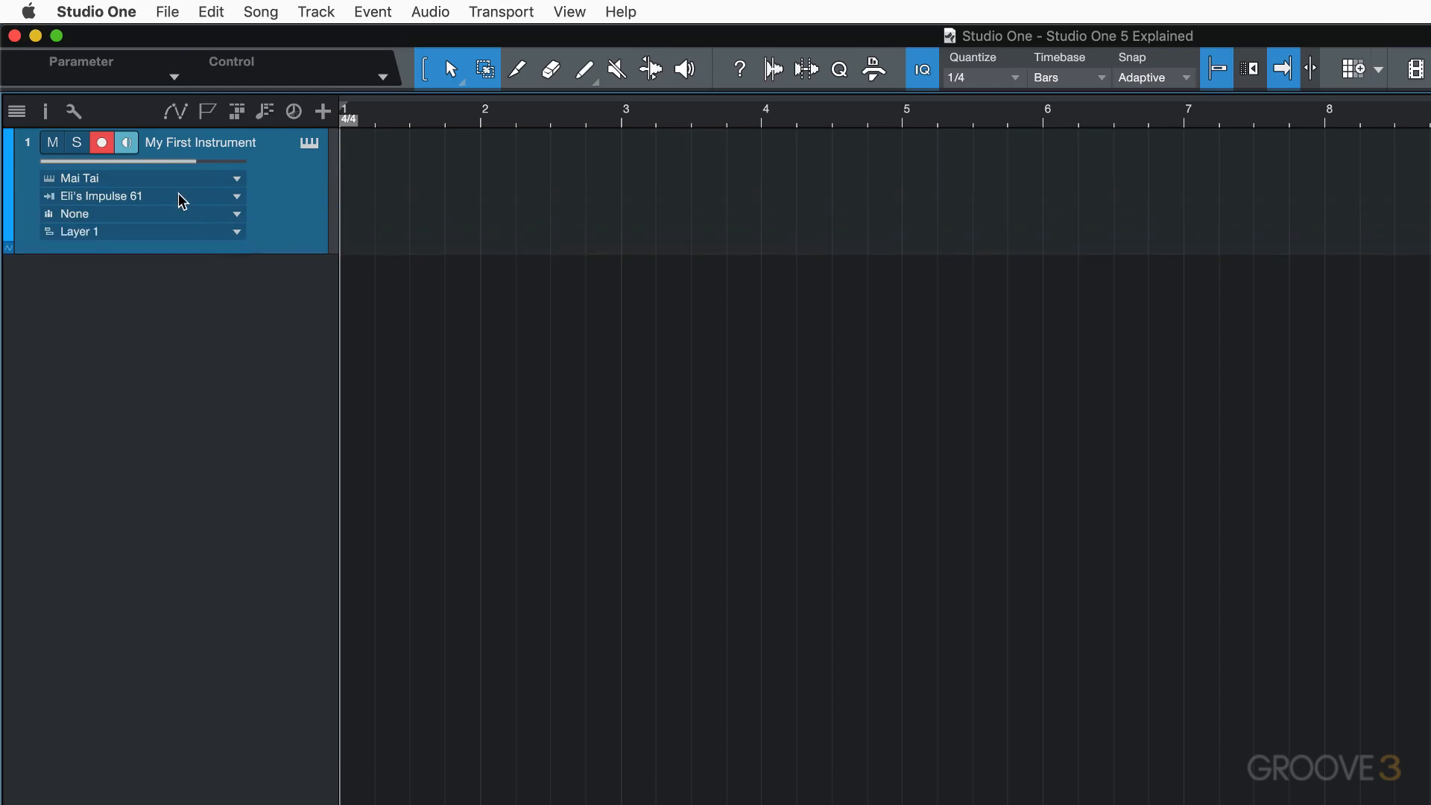
{"action": "left_click", "coordinate": [150, 199]}
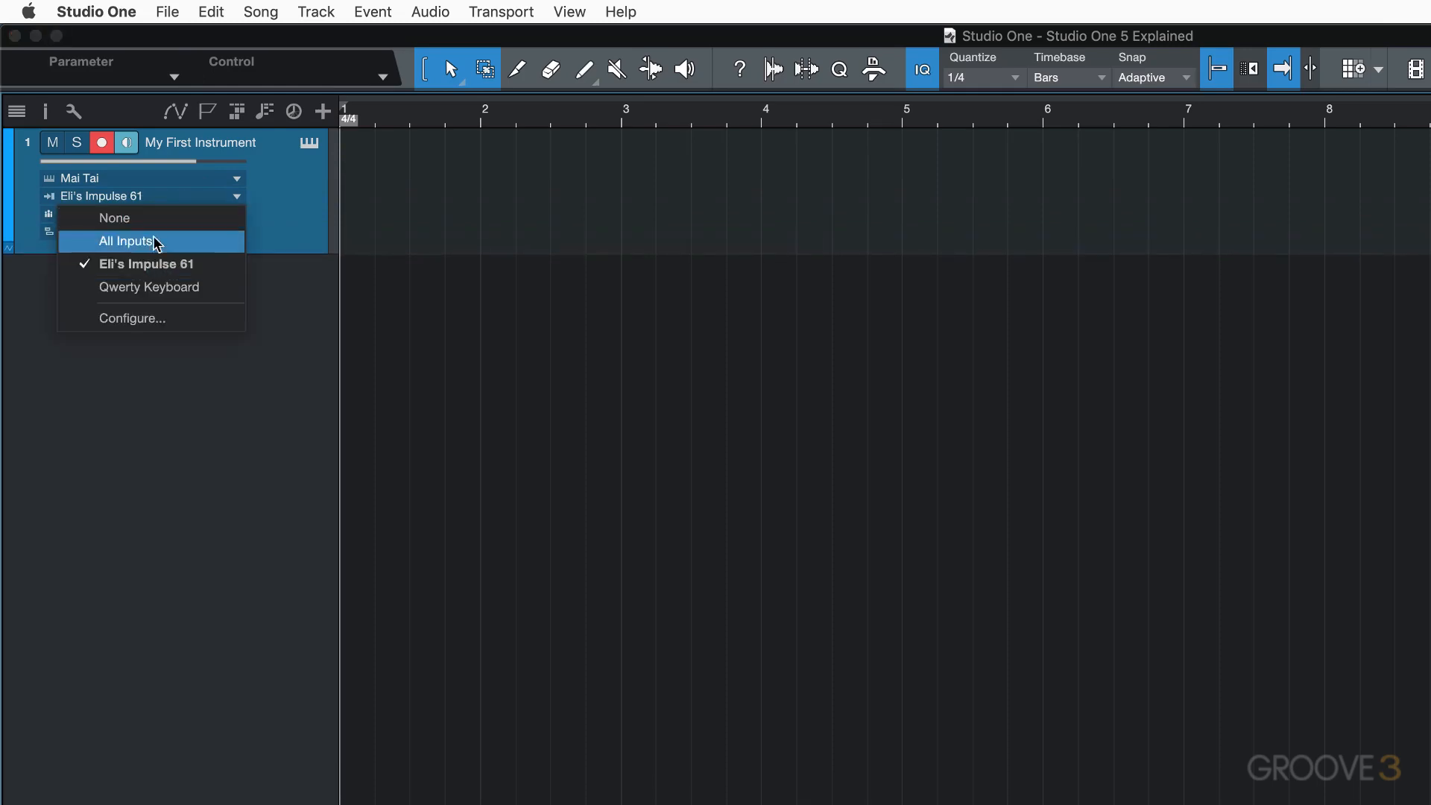
{"action": "left_click", "coordinate": [153, 428]}
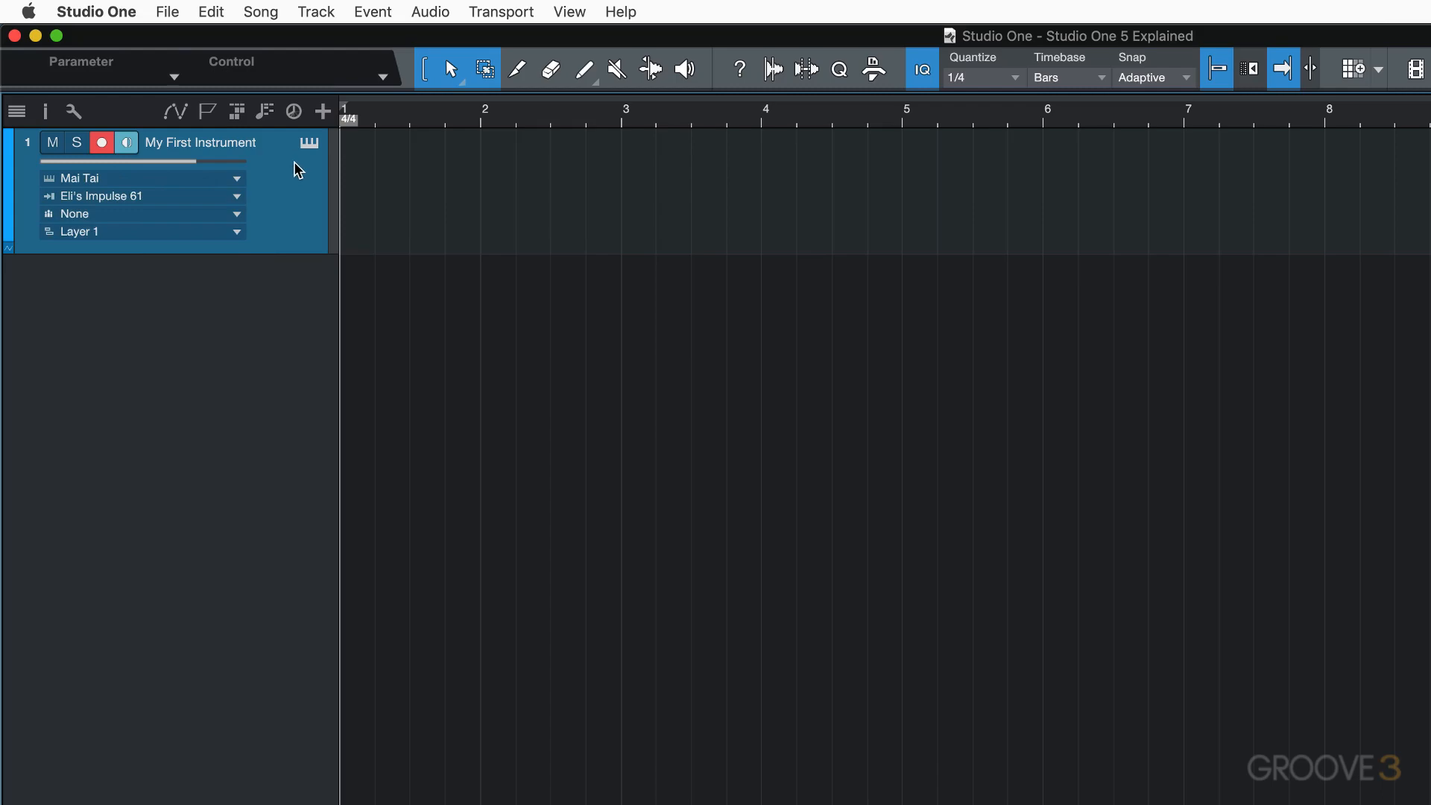
Step: In the track's Mai Tai editor, audition the Bass - 3 Zero 3 Bones preset, load Bass - 80s Updown, and close the editor
{"action": "left_click", "coordinate": [309, 142]}
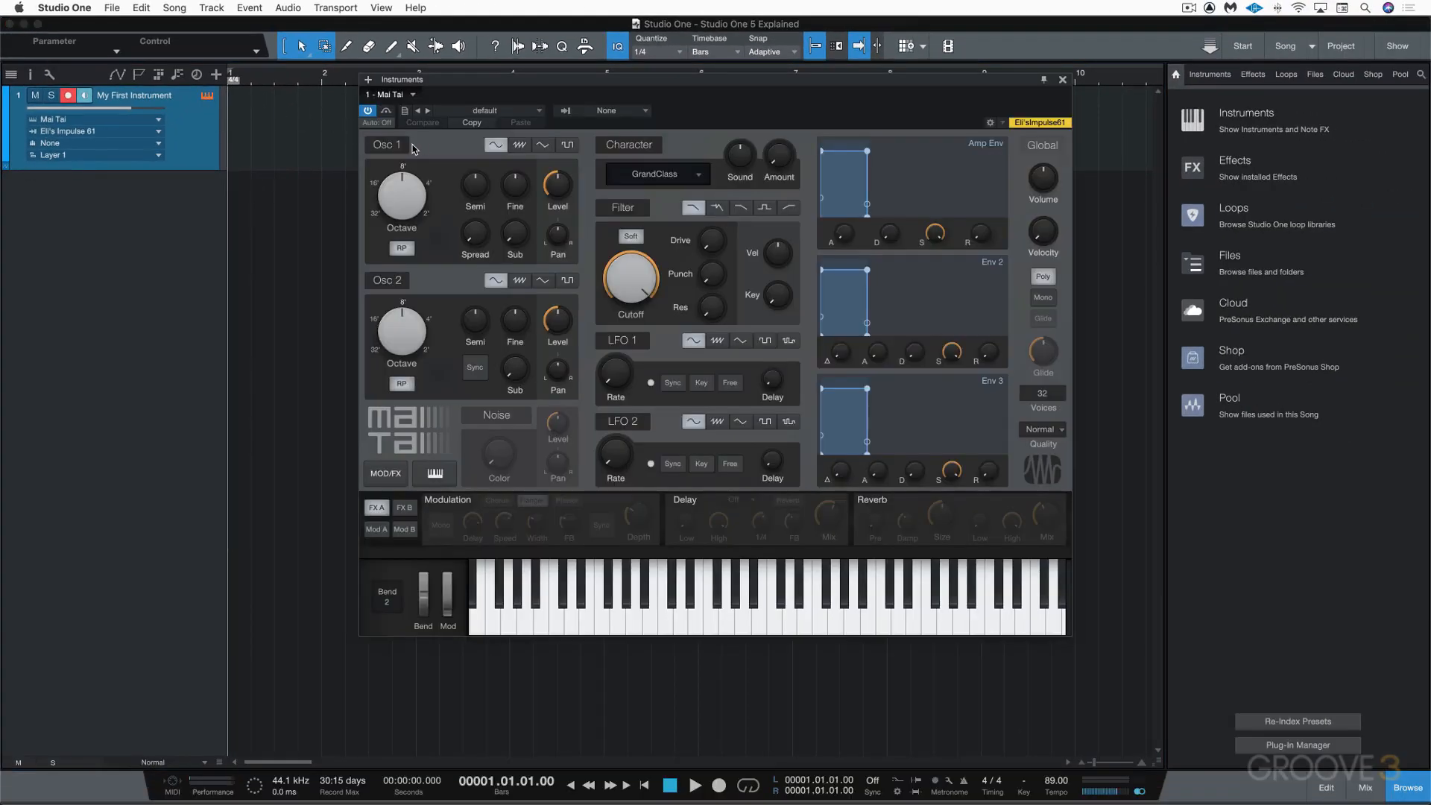
{"action": "left_click", "coordinate": [484, 113]}
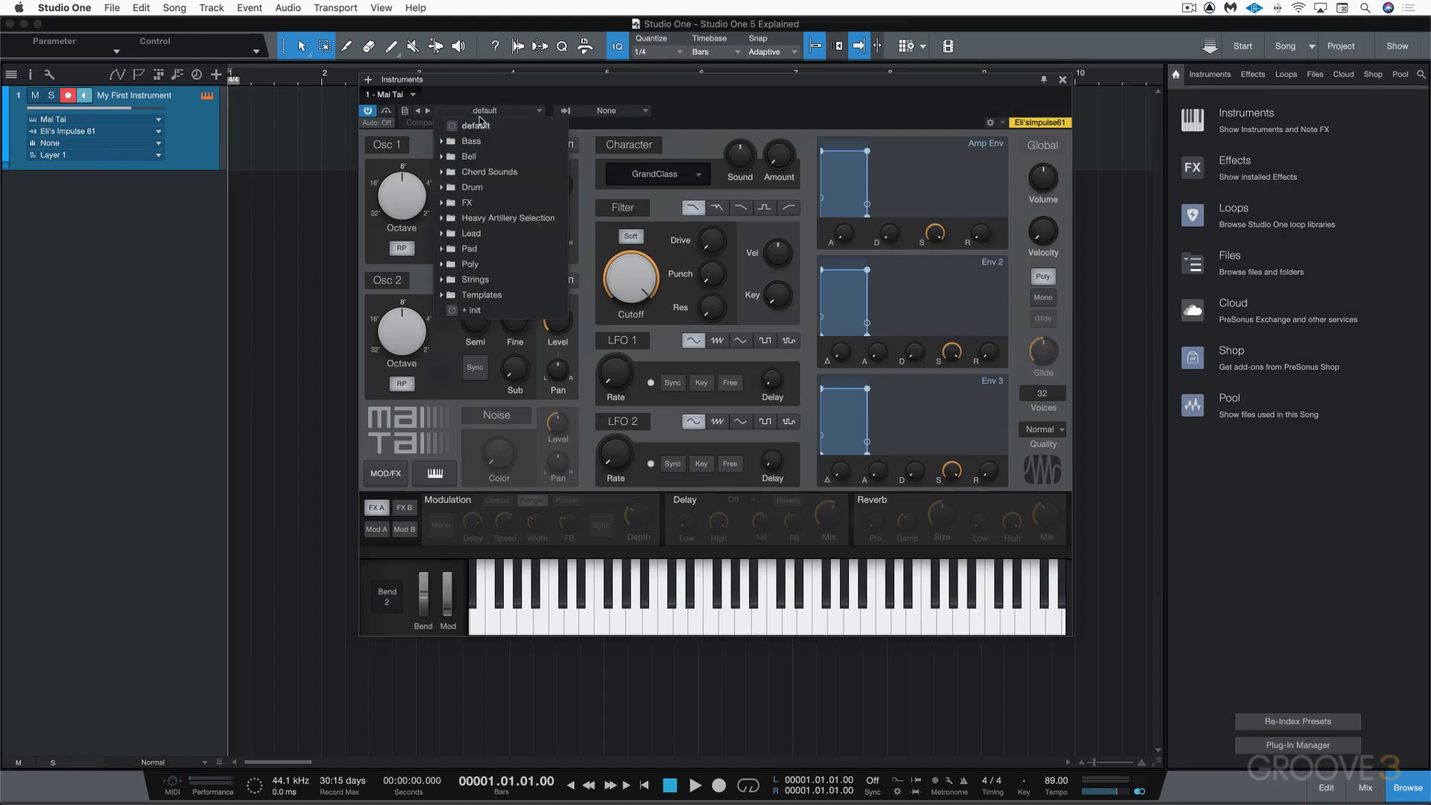
{"action": "left_click", "coordinate": [445, 142]}
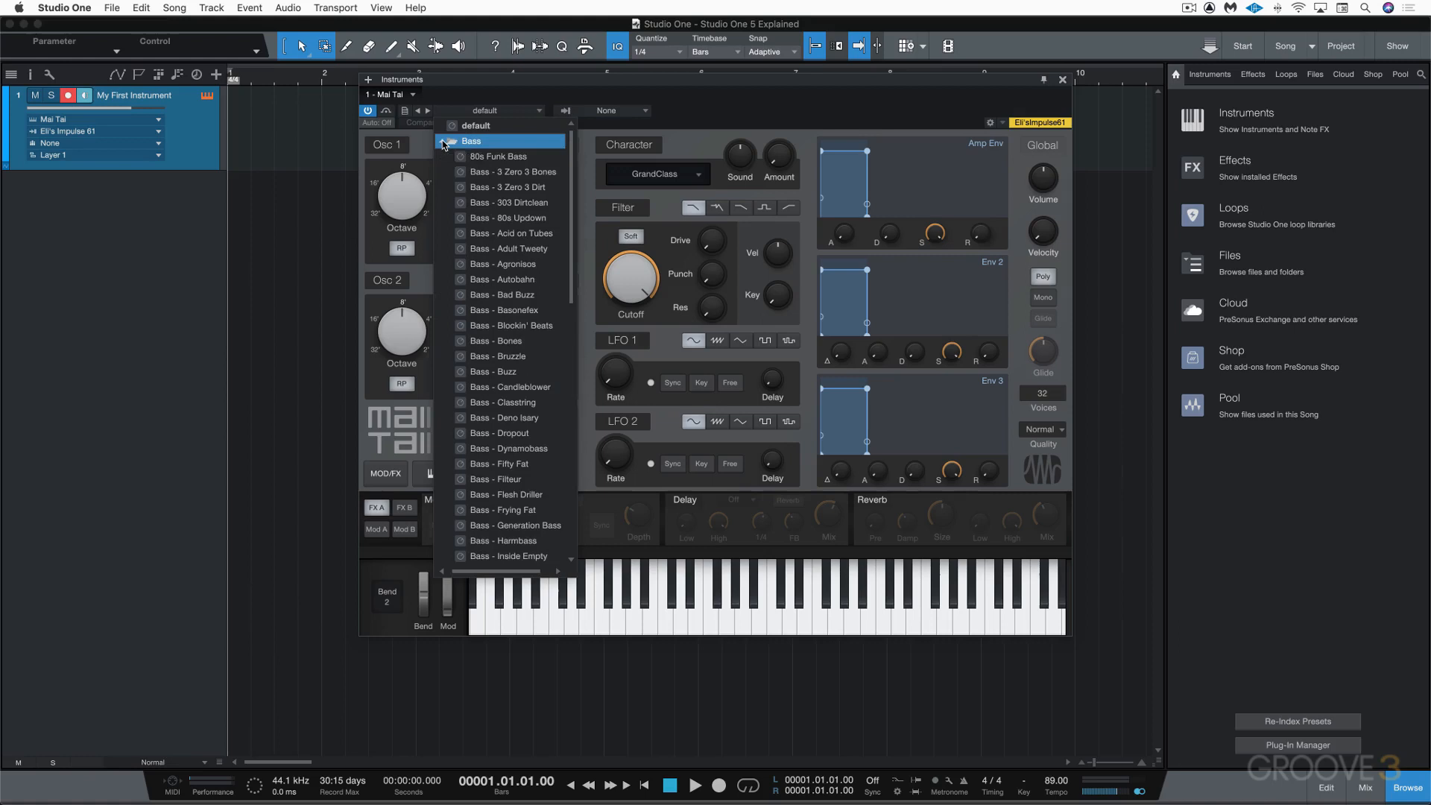
{"action": "left_click", "coordinate": [493, 174]}
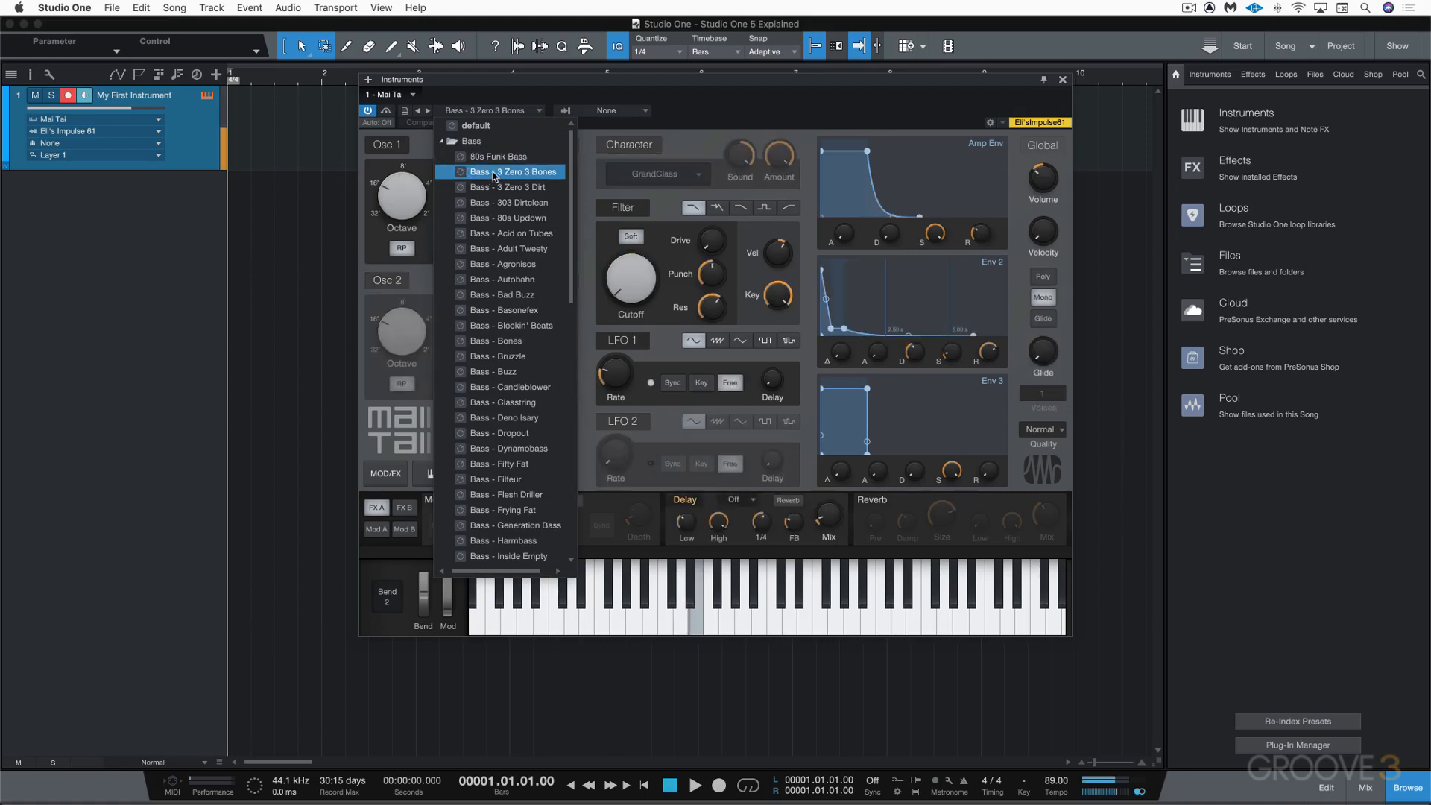
{"action": "left_click", "coordinate": [518, 218]}
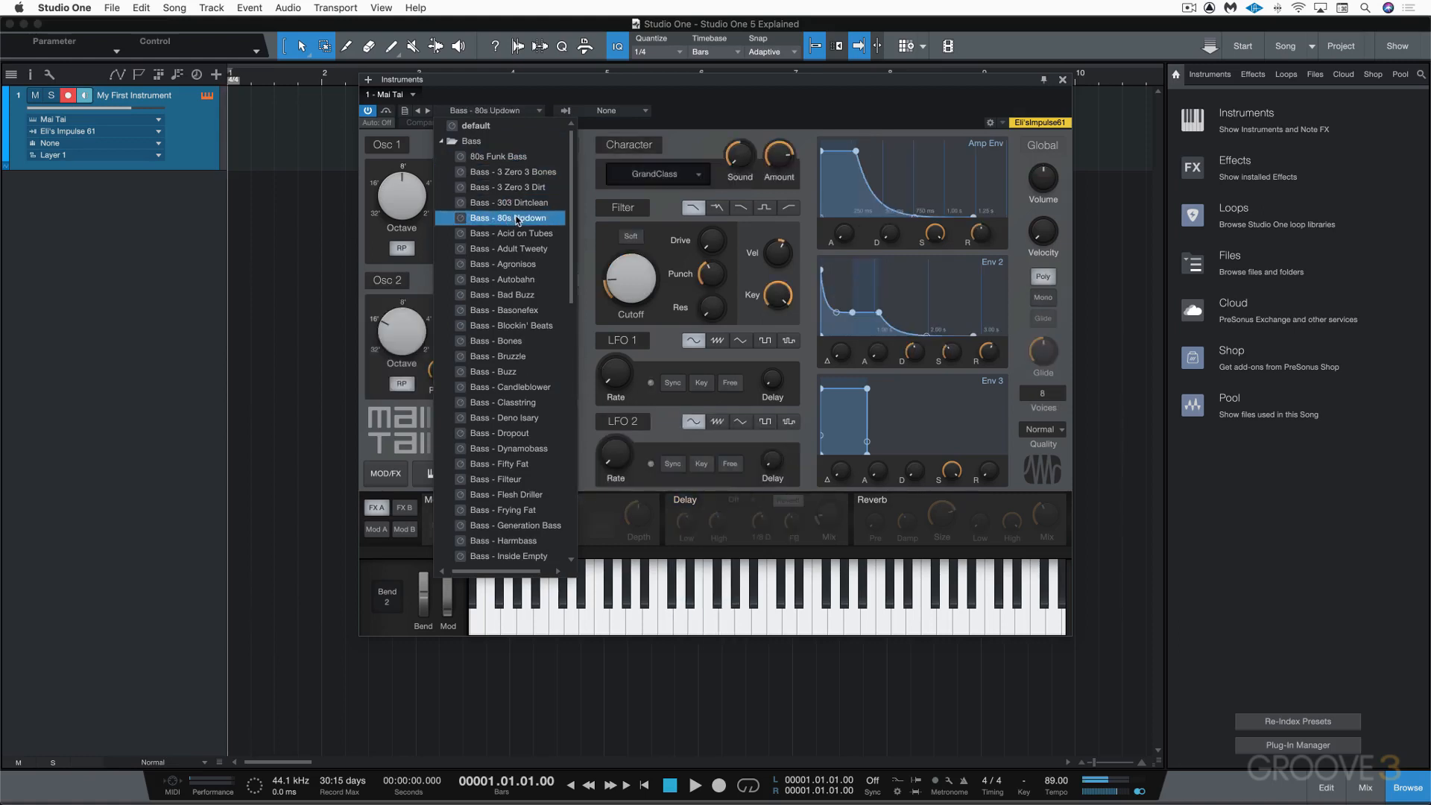
{"action": "left_click", "coordinate": [446, 141]}
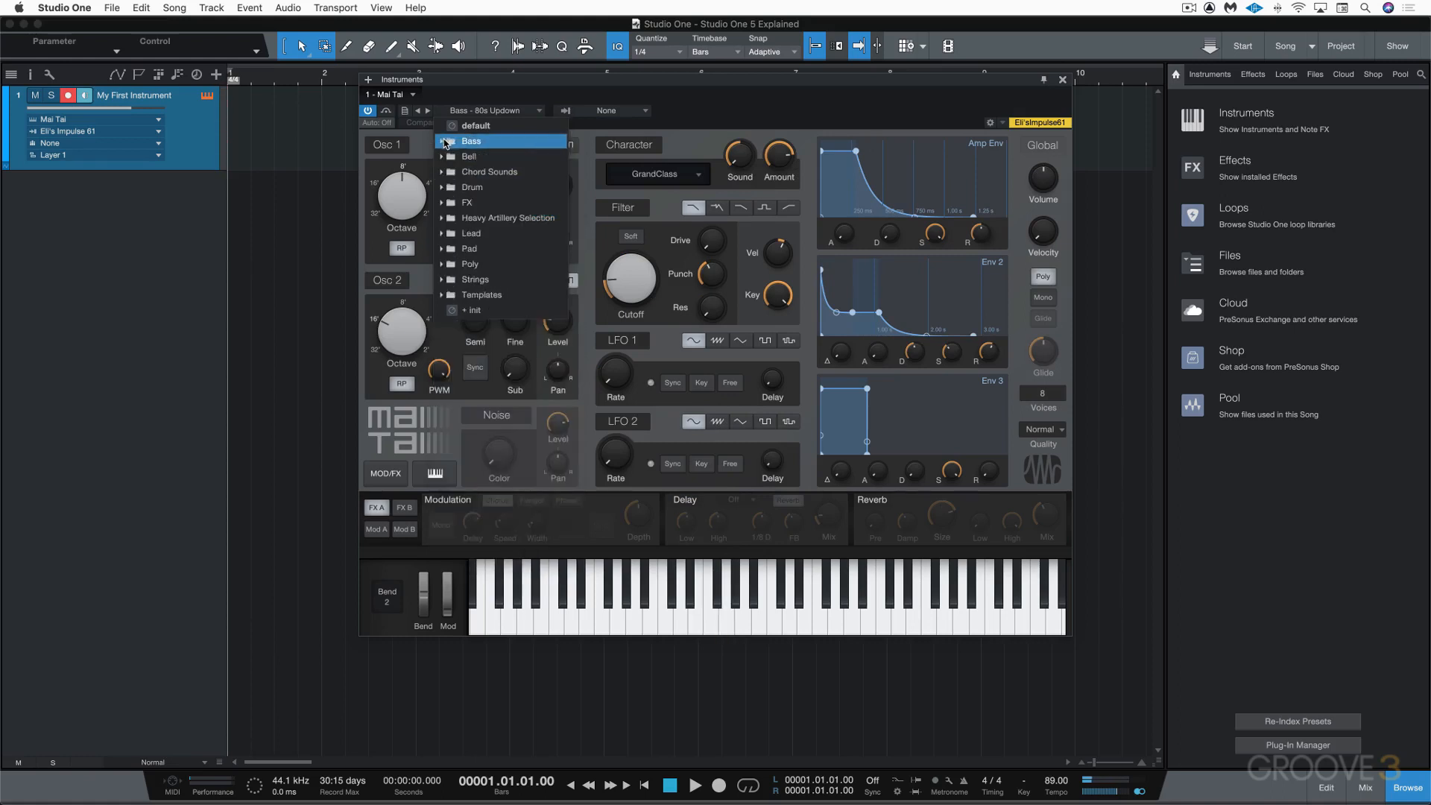
{"action": "left_click", "coordinate": [689, 118]}
{"action": "left_click", "coordinate": [1063, 80]}
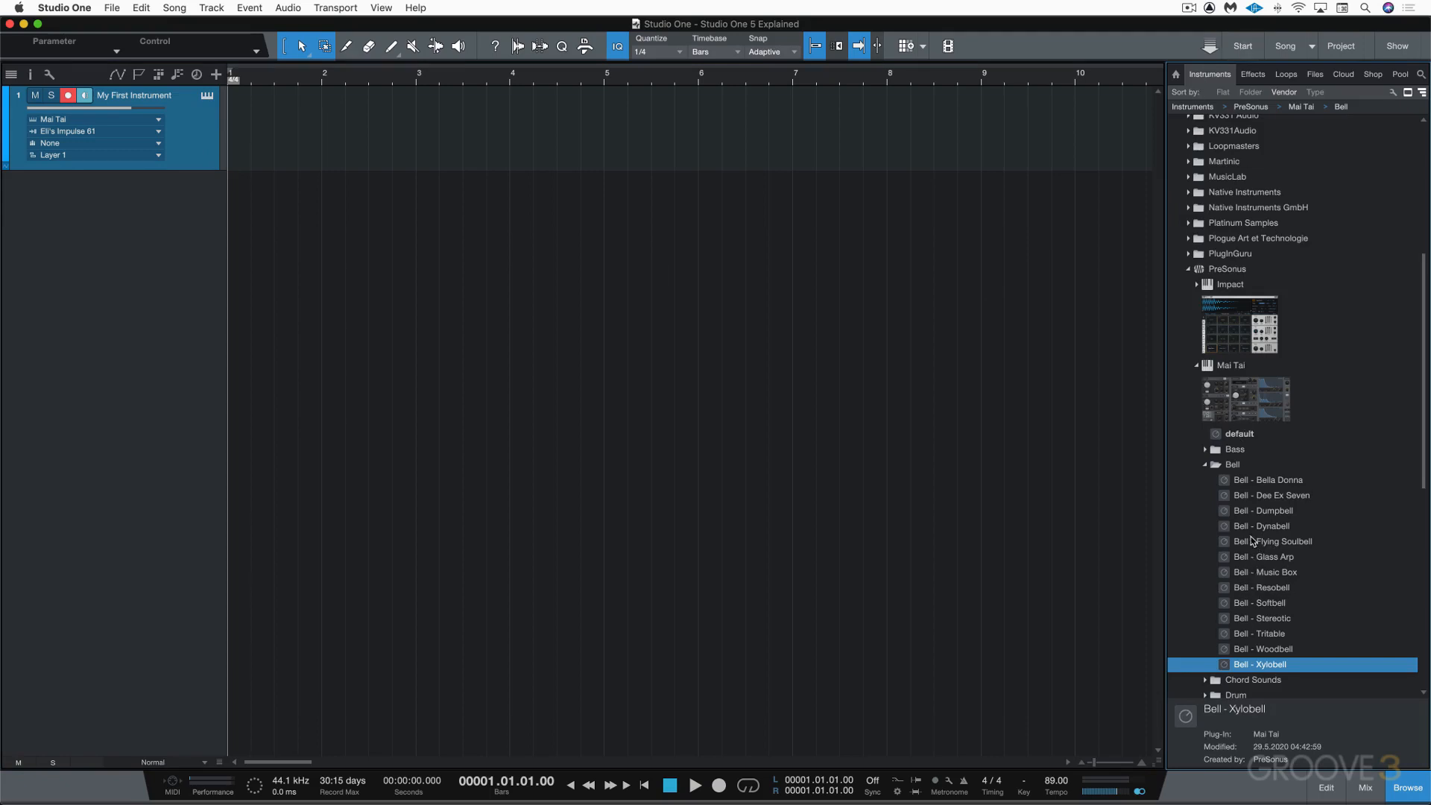
Step: Browse the PreSonus vendor folder in the instrument list, checking its breadcrumb path and listing Mai Tai's preset categories
{"action": "left_click", "coordinate": [1205, 465]}
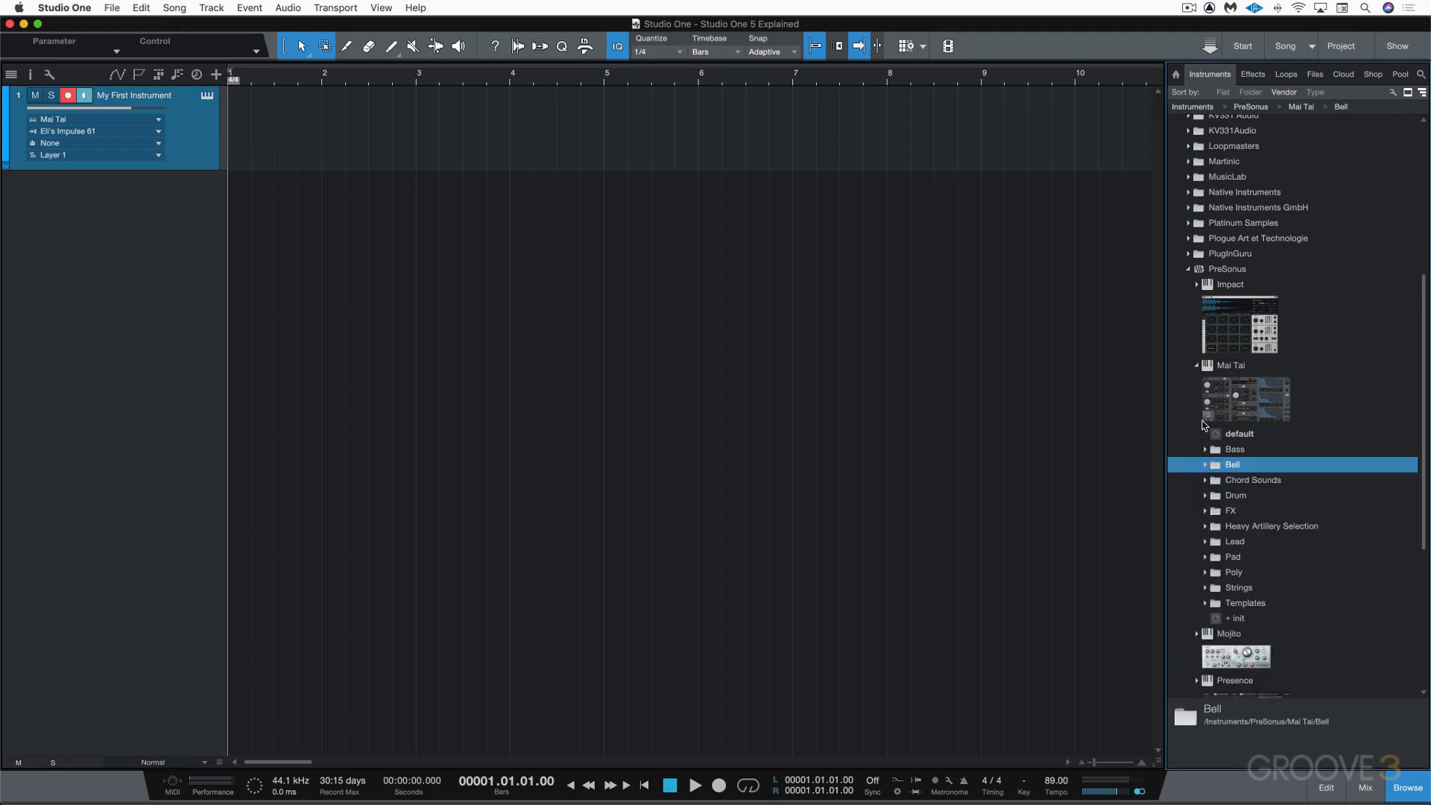
{"action": "left_click", "coordinate": [1189, 270]}
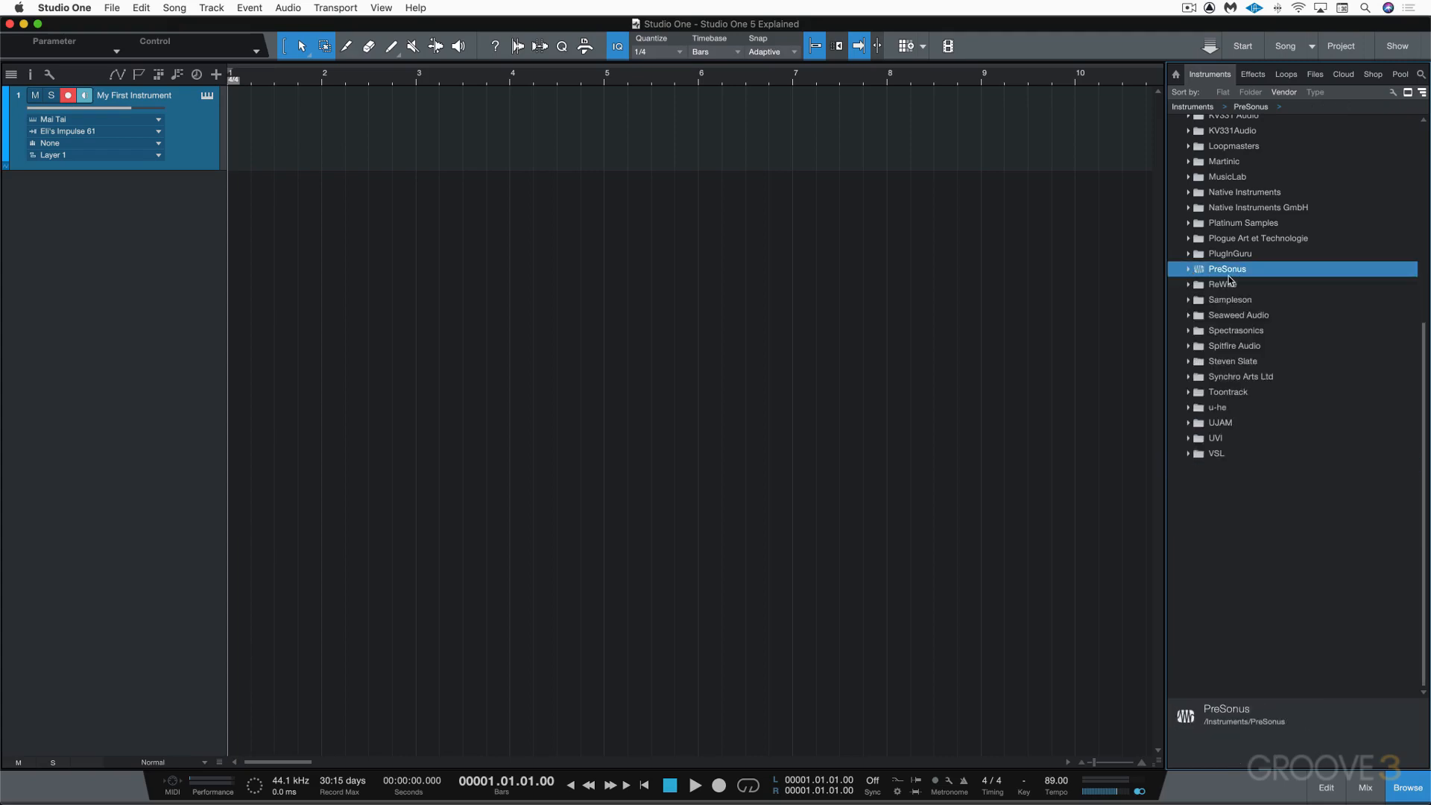
{"action": "scroll", "coordinate": [1222, 268], "scroll_direction": "up", "scroll_amount": 5}
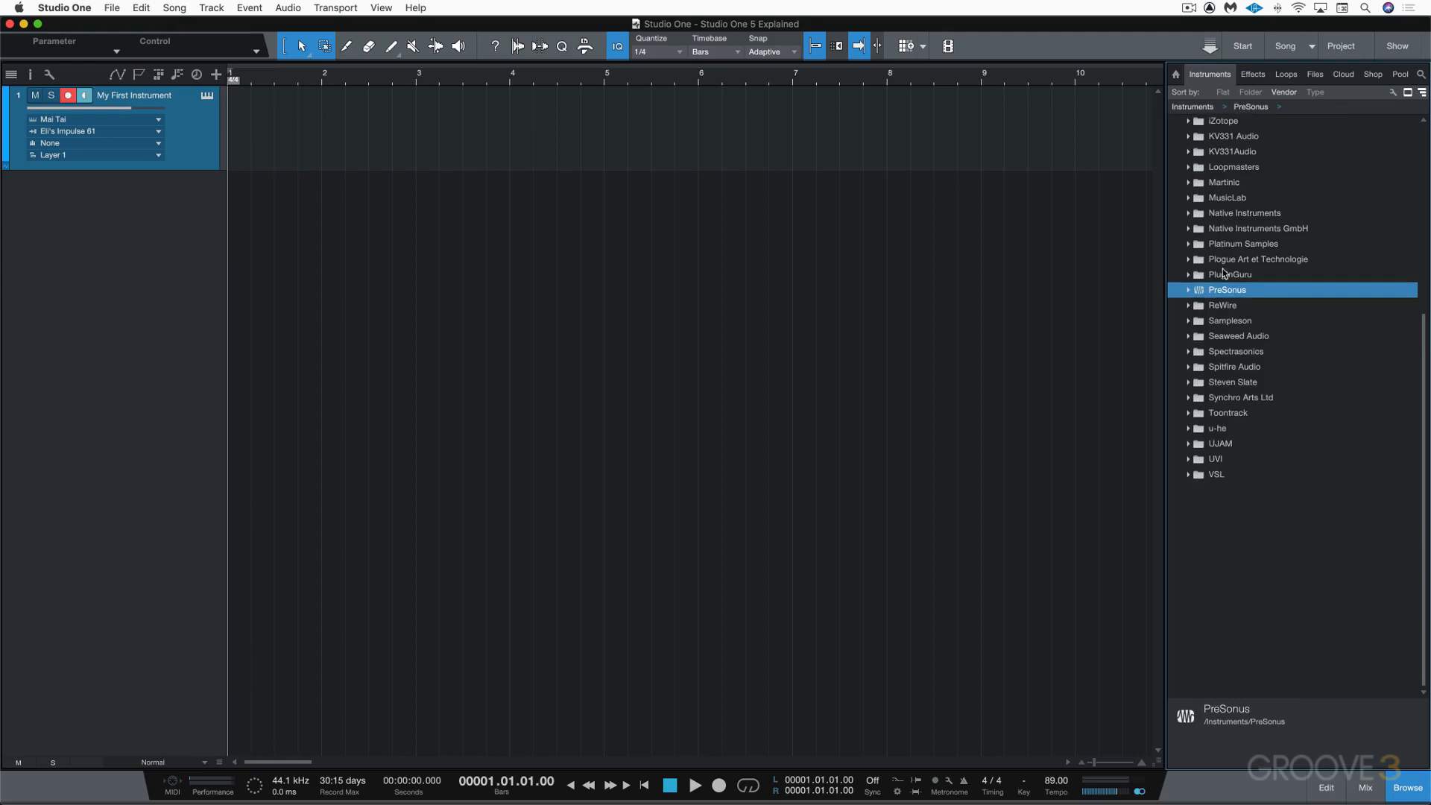
{"action": "left_click", "coordinate": [1279, 107]}
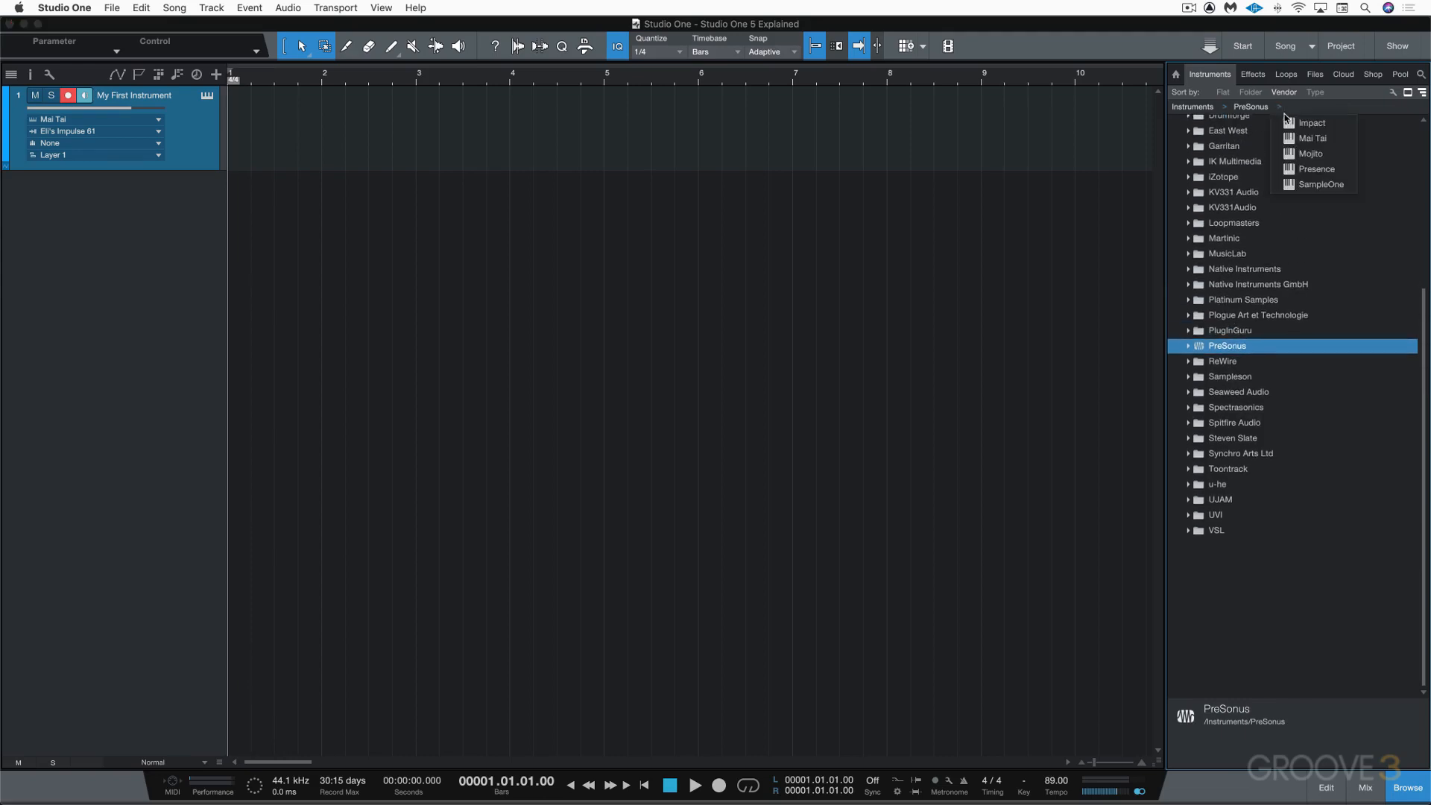
{"action": "left_click", "coordinate": [1225, 108]}
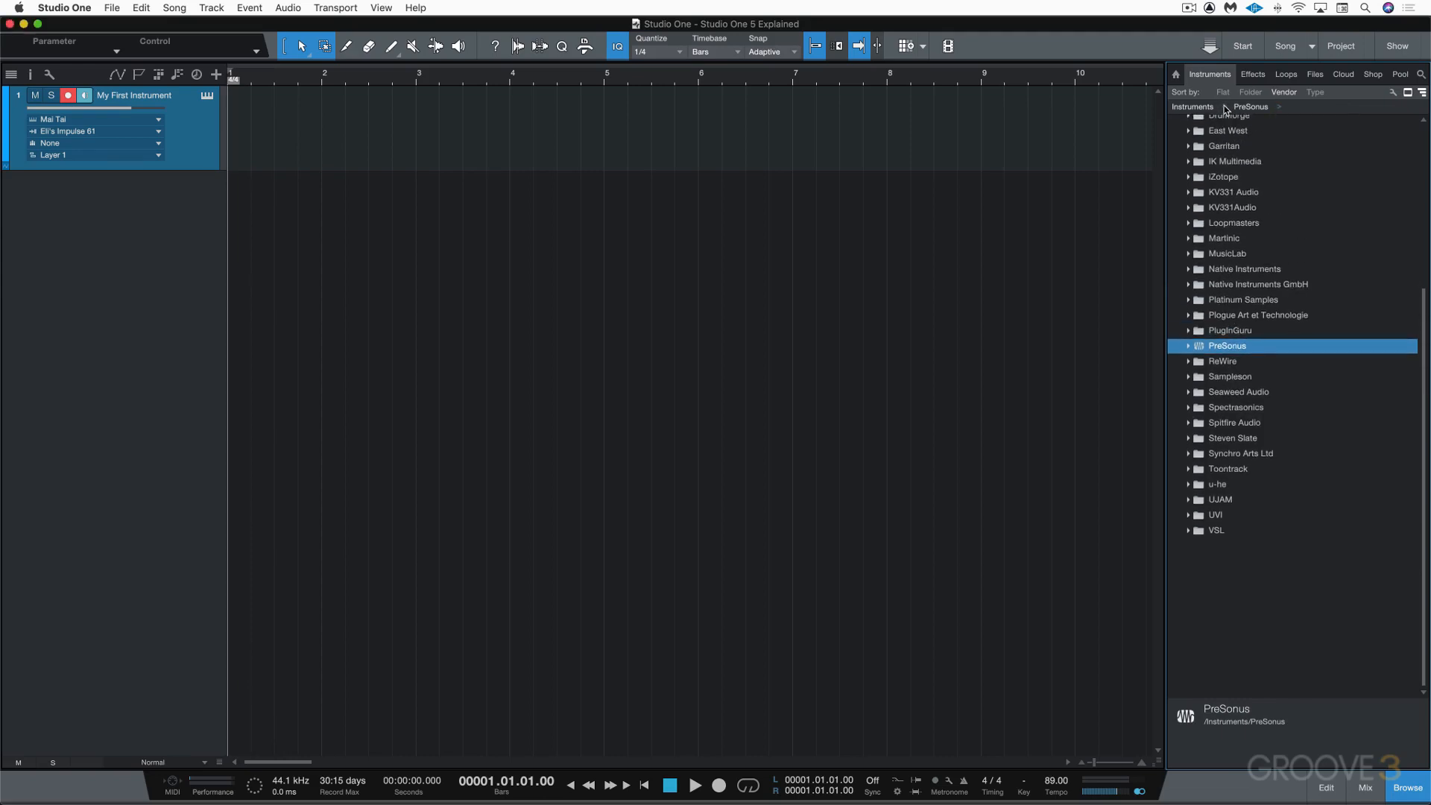
{"action": "left_click", "coordinate": [1226, 109]}
{"action": "left_click", "coordinate": [1226, 108]}
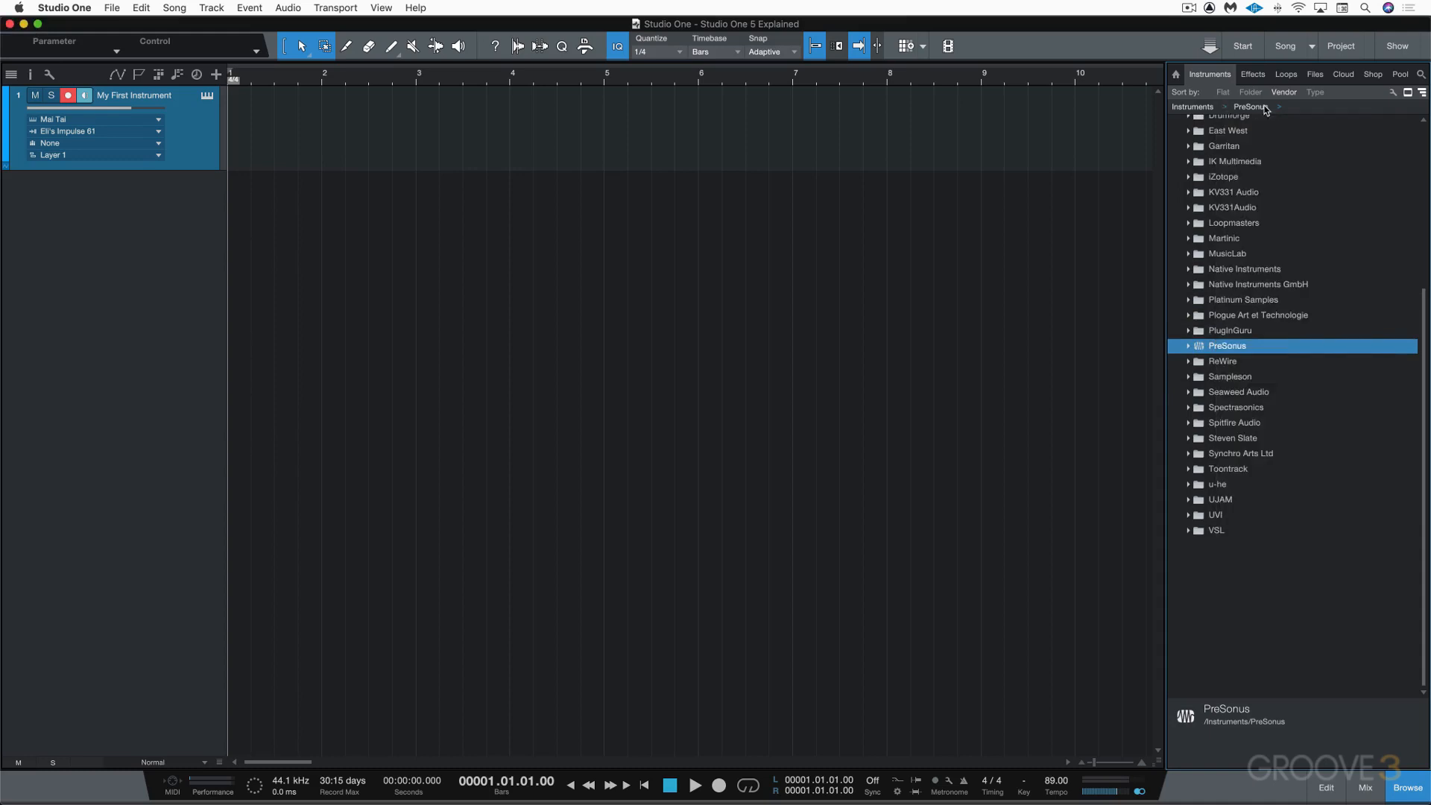
{"action": "left_click", "coordinate": [1190, 347]}
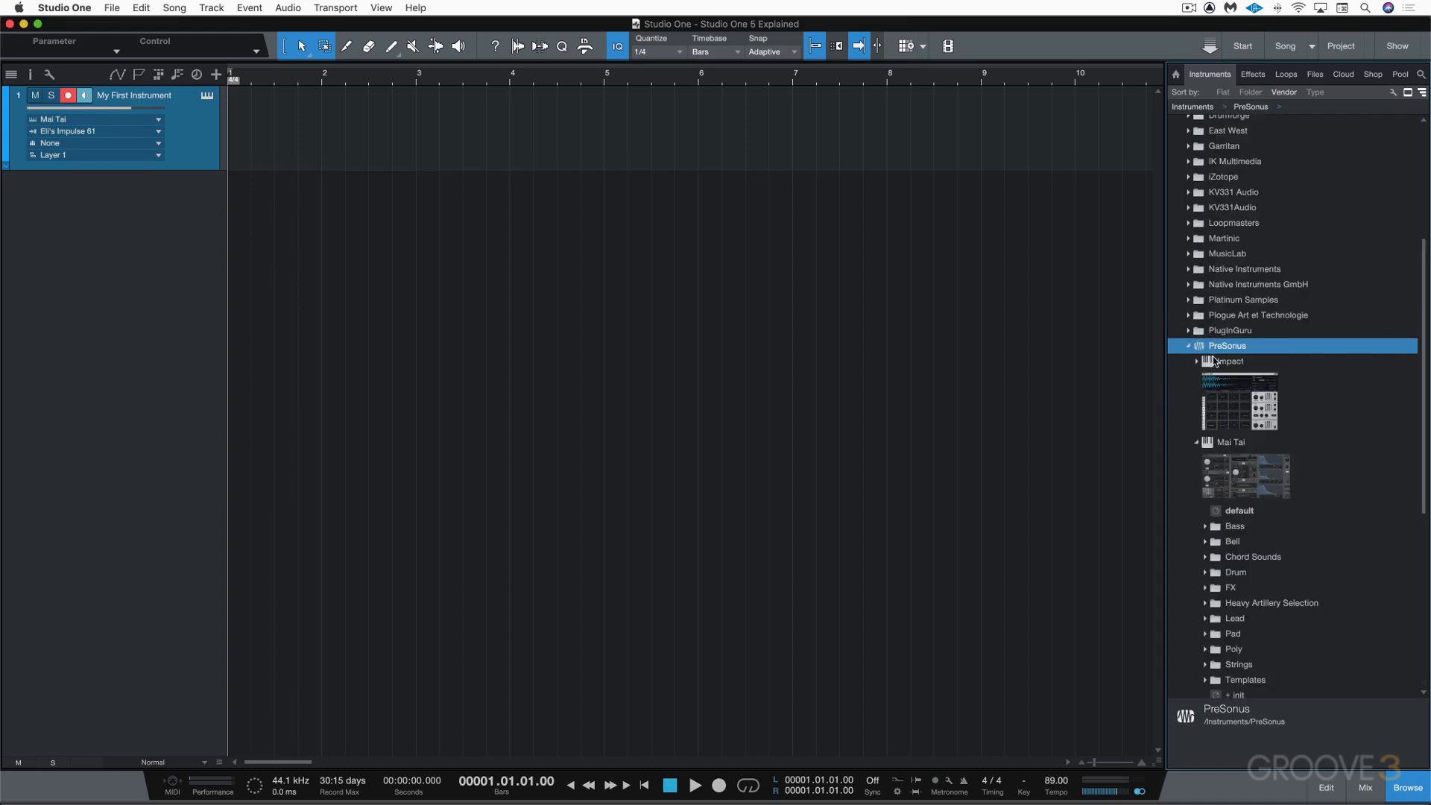
{"action": "left_click", "coordinate": [1198, 443]}
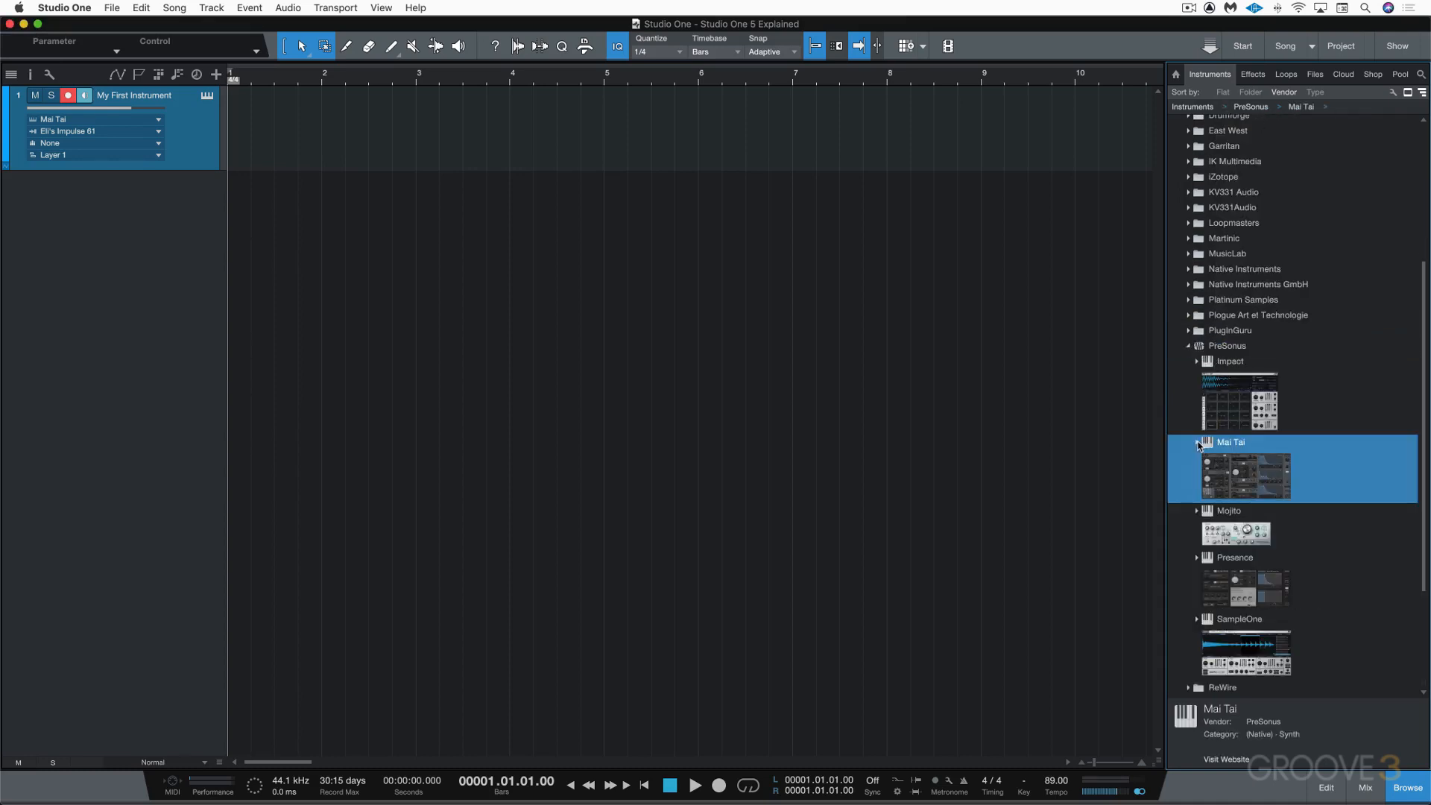
{"action": "scroll", "coordinate": [1213, 457], "scroll_direction": "down", "scroll_amount": 1}
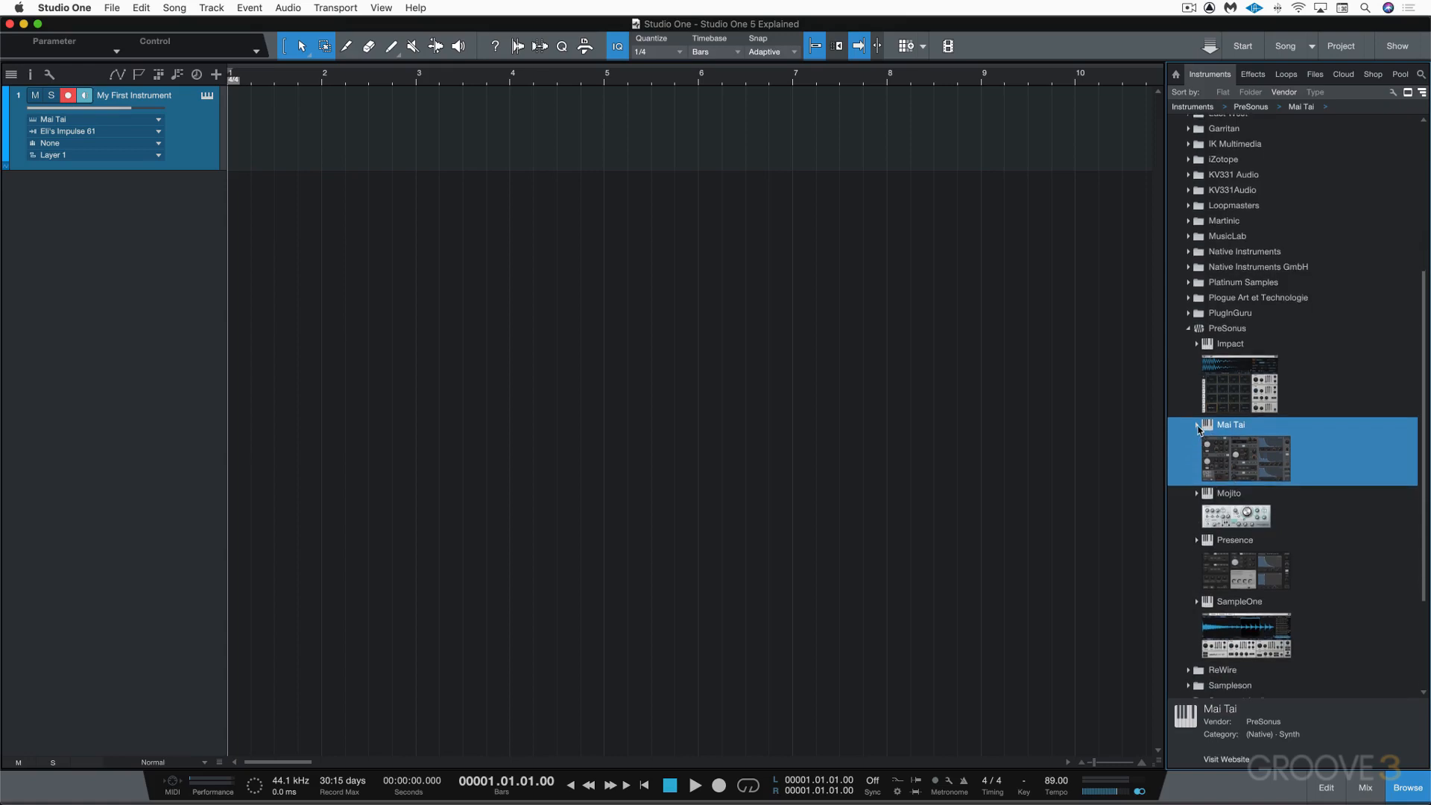
{"action": "left_click", "coordinate": [1198, 427]}
{"action": "scroll", "coordinate": [1207, 447], "scroll_direction": "down", "scroll_amount": 3}
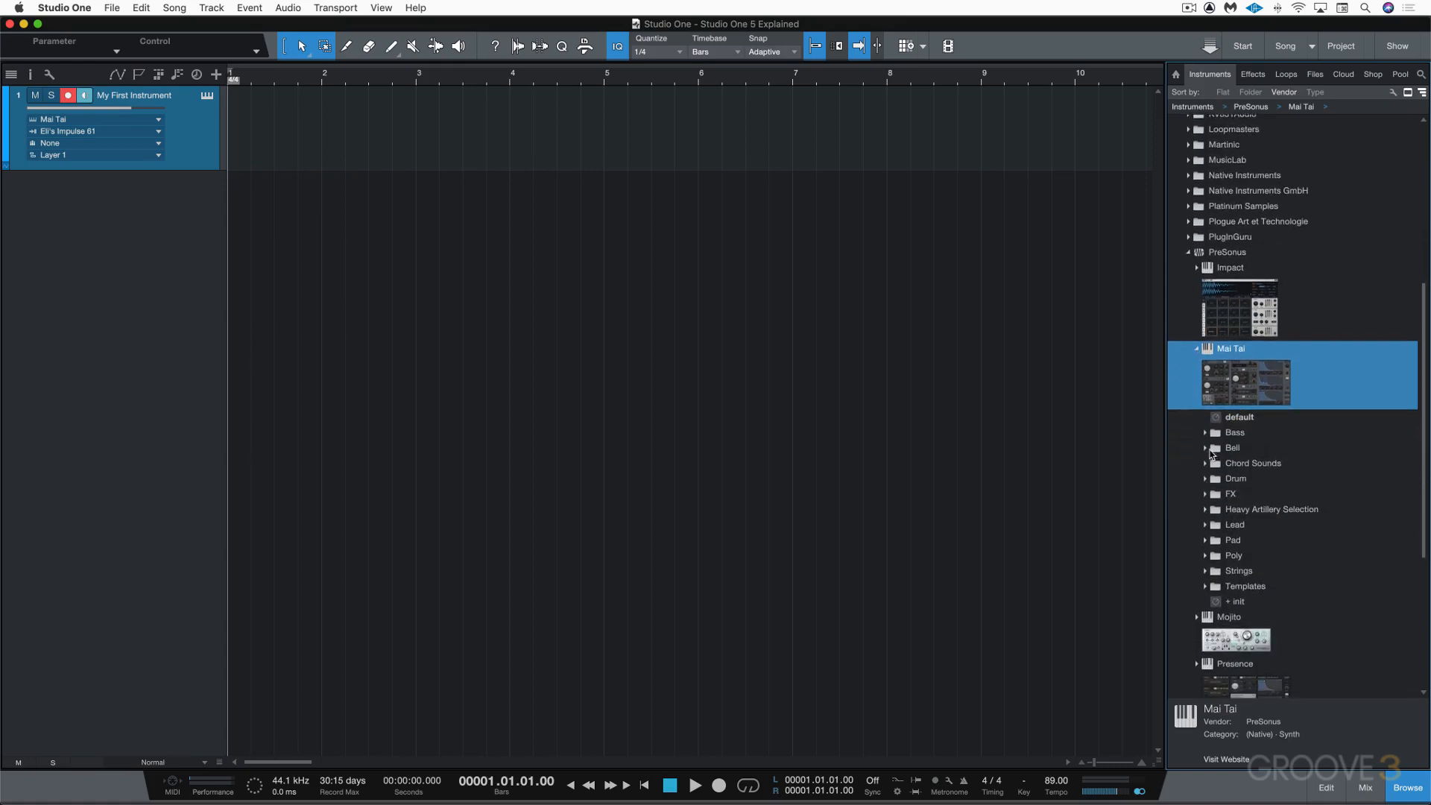
Step: Load Mai Tai's Bell - Dee Ex Seven preset onto the My First Instrument track, replace it with Bell - Stereotic, and close the editor
{"action": "left_click", "coordinate": [1205, 448]}
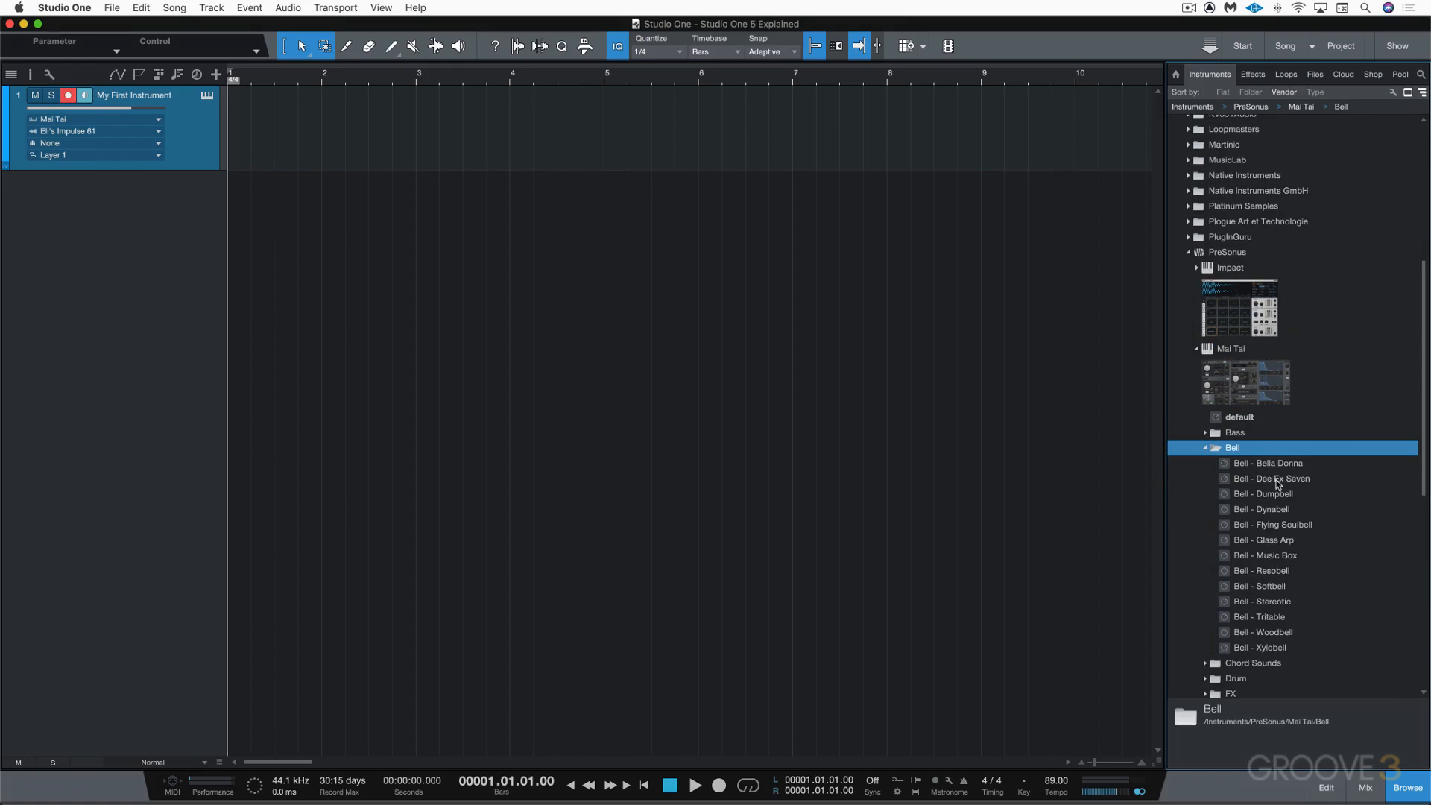
{"action": "left_click_drag", "start_coordinate": [1277, 483], "coordinate": [132, 106]}
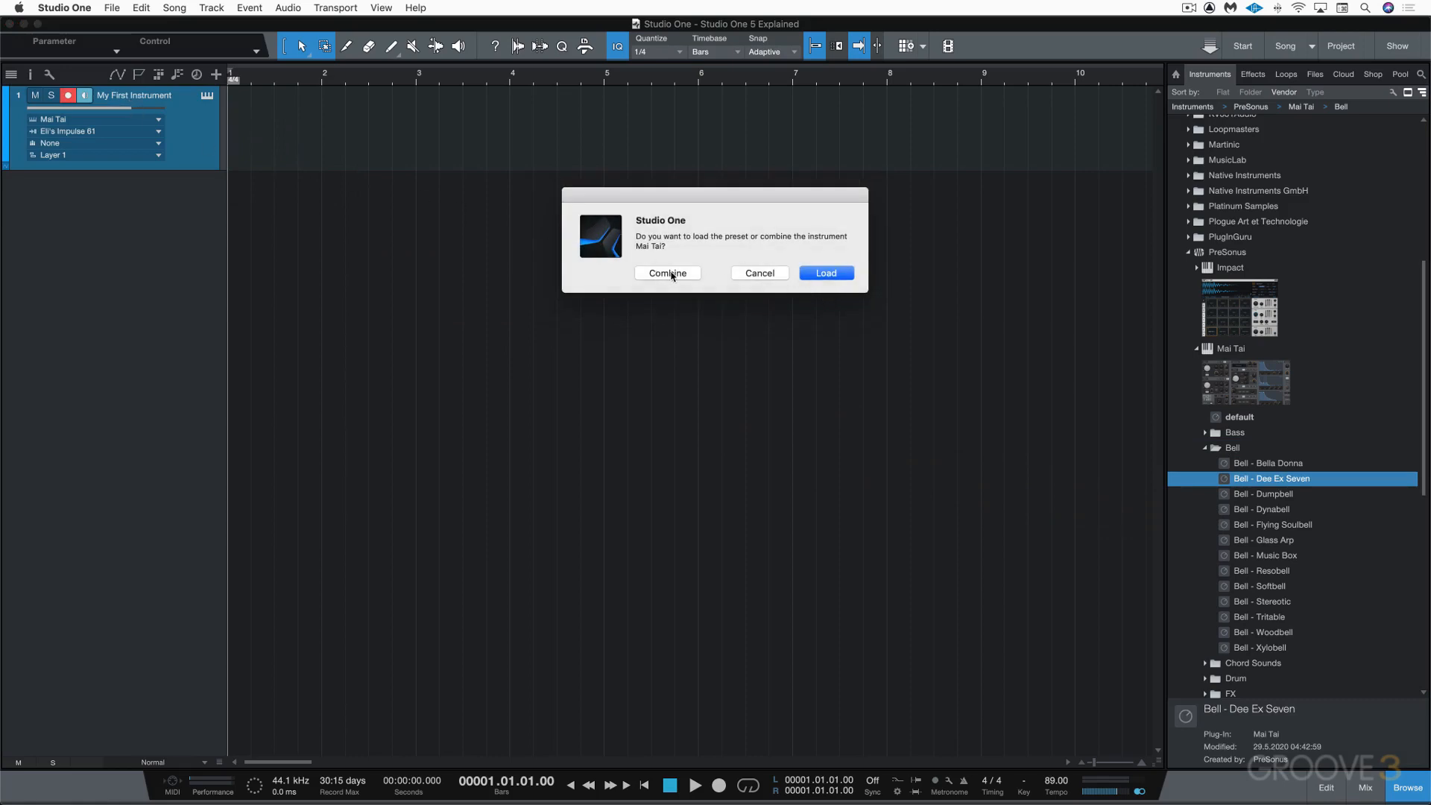
{"action": "left_click", "coordinate": [827, 274]}
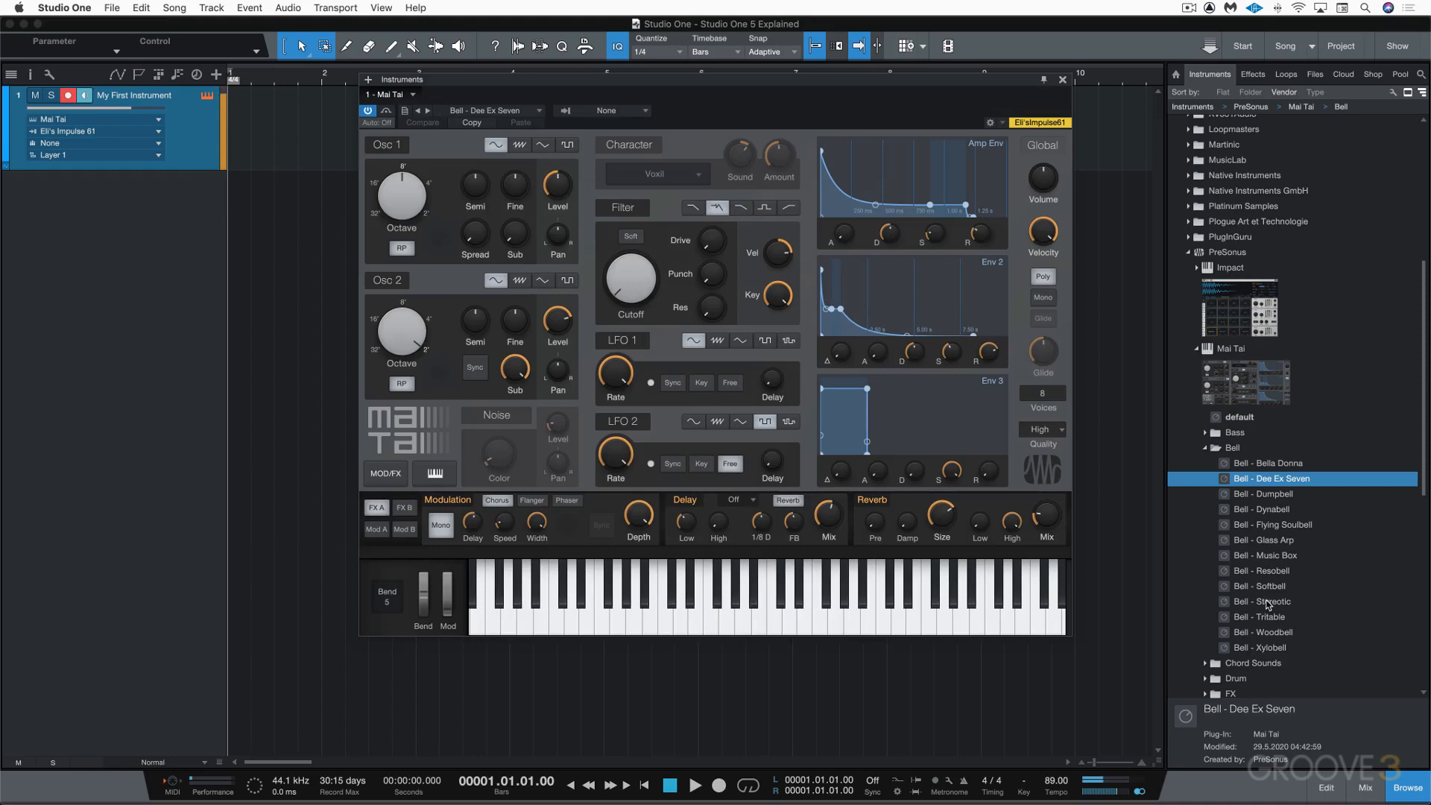
{"action": "left_click_drag", "start_coordinate": [1267, 601], "coordinate": [111, 104]}
{"action": "left_click", "coordinate": [832, 273]}
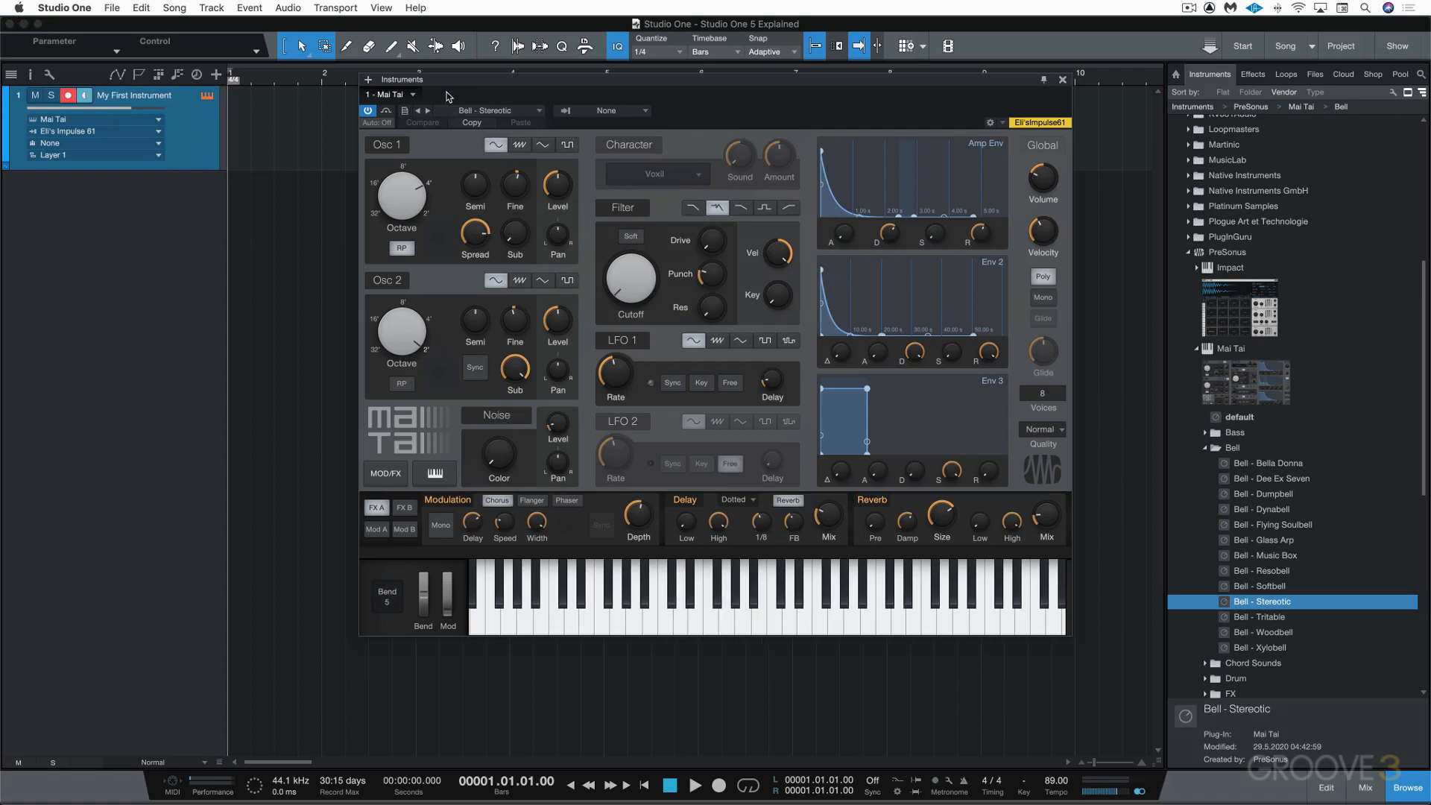
{"action": "left_click", "coordinate": [1063, 82]}
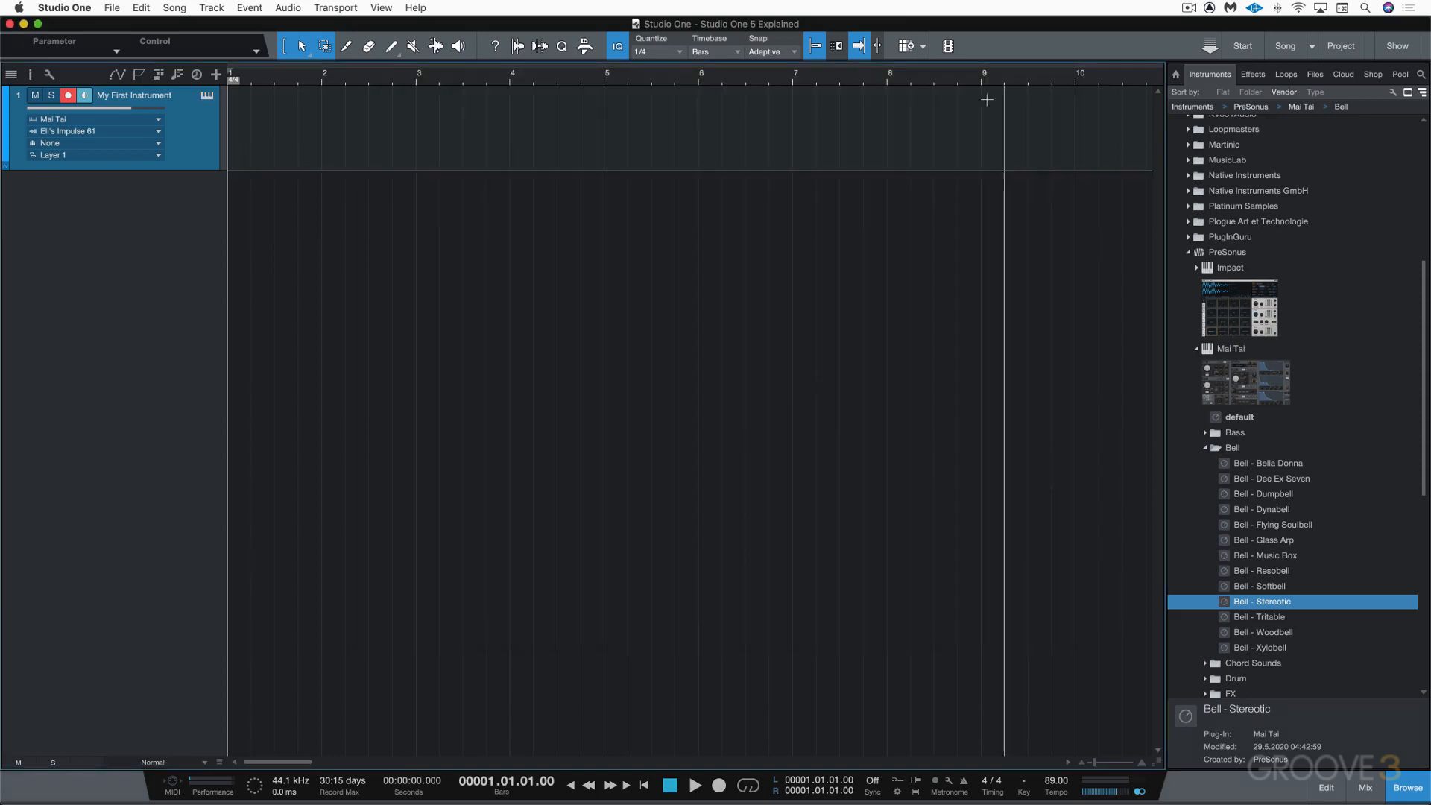
Step: Create a second instrument track from Mai Tai's 80s Funk Bass preset in the Bass folder
{"action": "left_click", "coordinate": [1207, 433]}
{"action": "left_click", "coordinate": [1245, 449]}
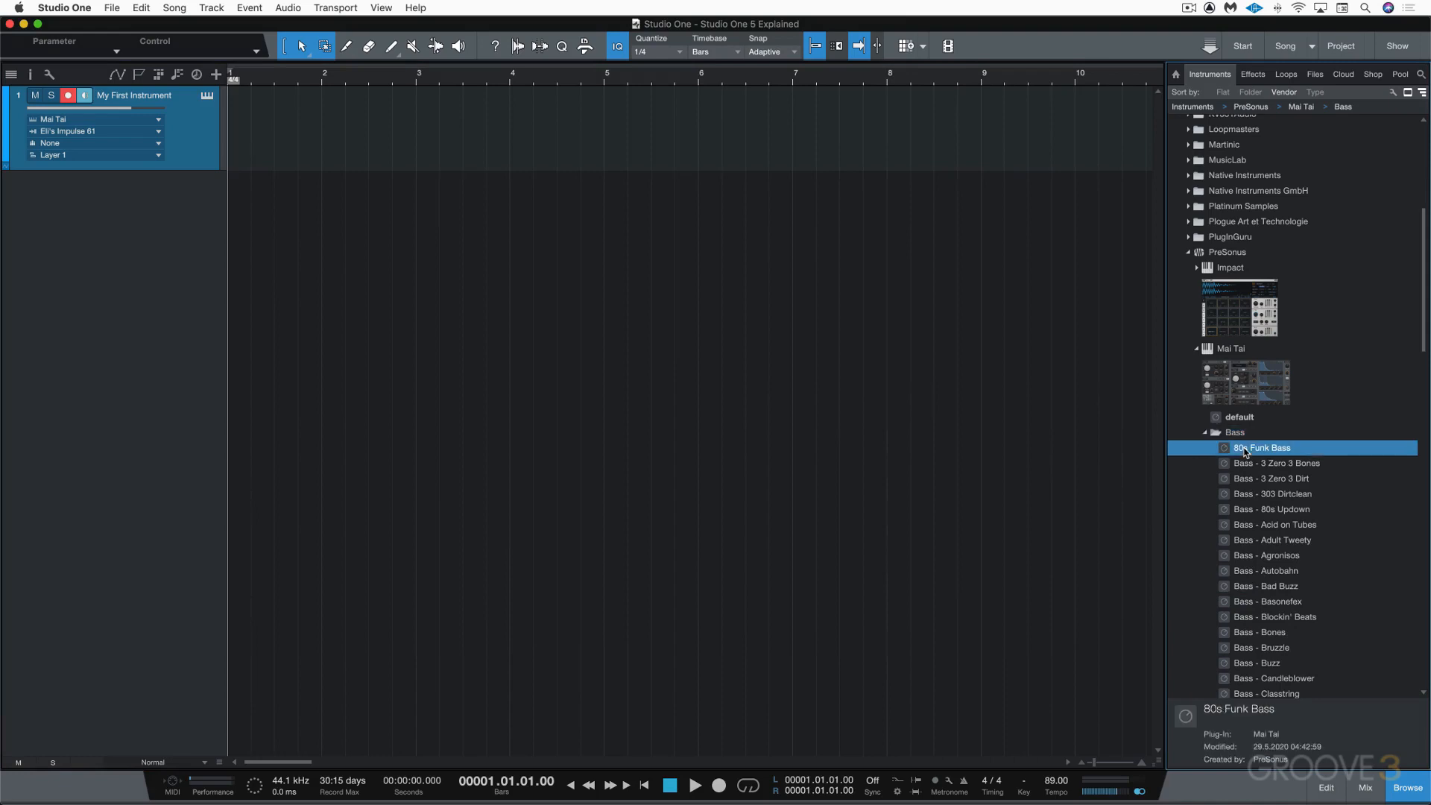
{"action": "left_click_drag", "start_coordinate": [1246, 450], "coordinate": [141, 291]}
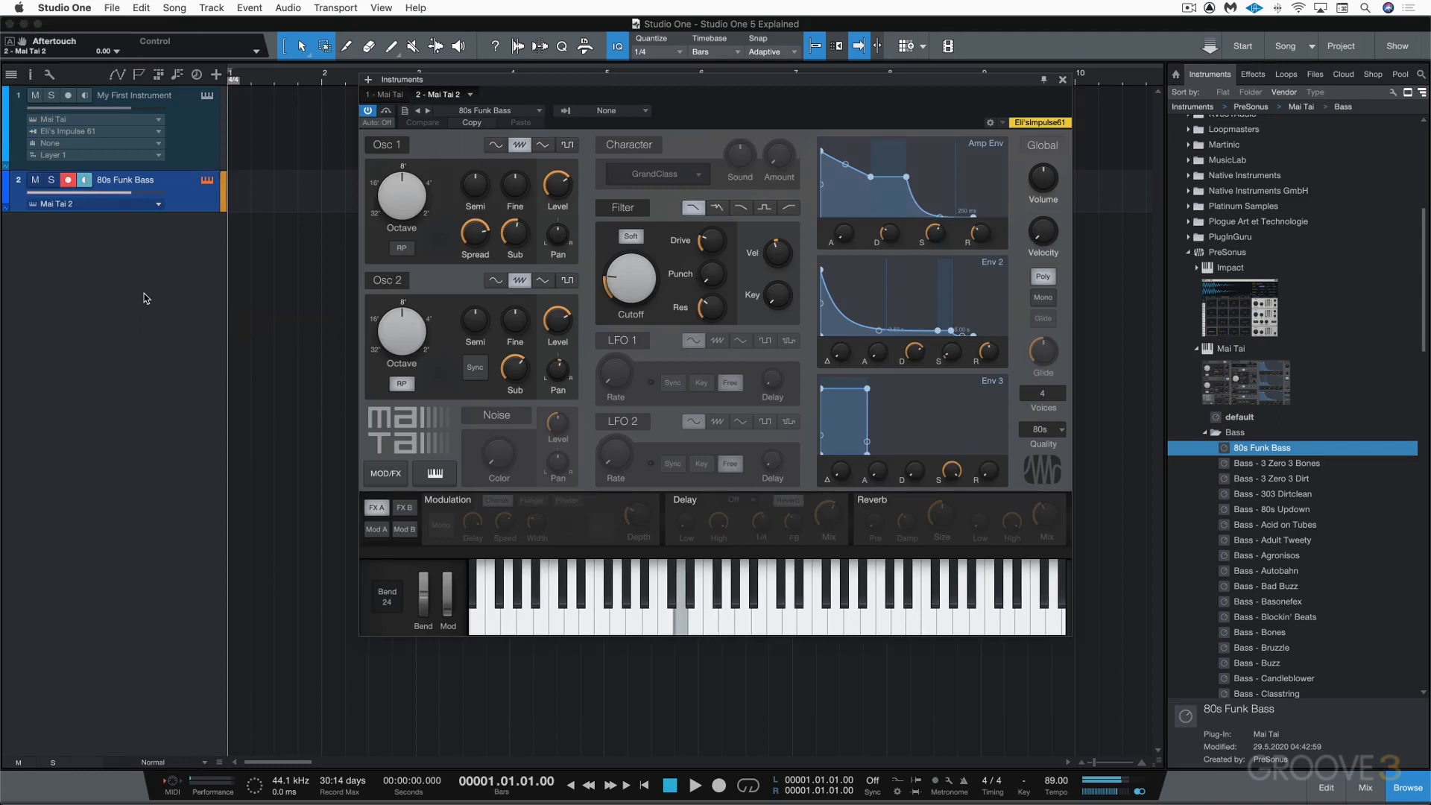
Step: Increase the 80s Funk Bass track's height to expose its input settings, and check both tracks' channels in the console
{"action": "left_click", "coordinate": [195, 142]}
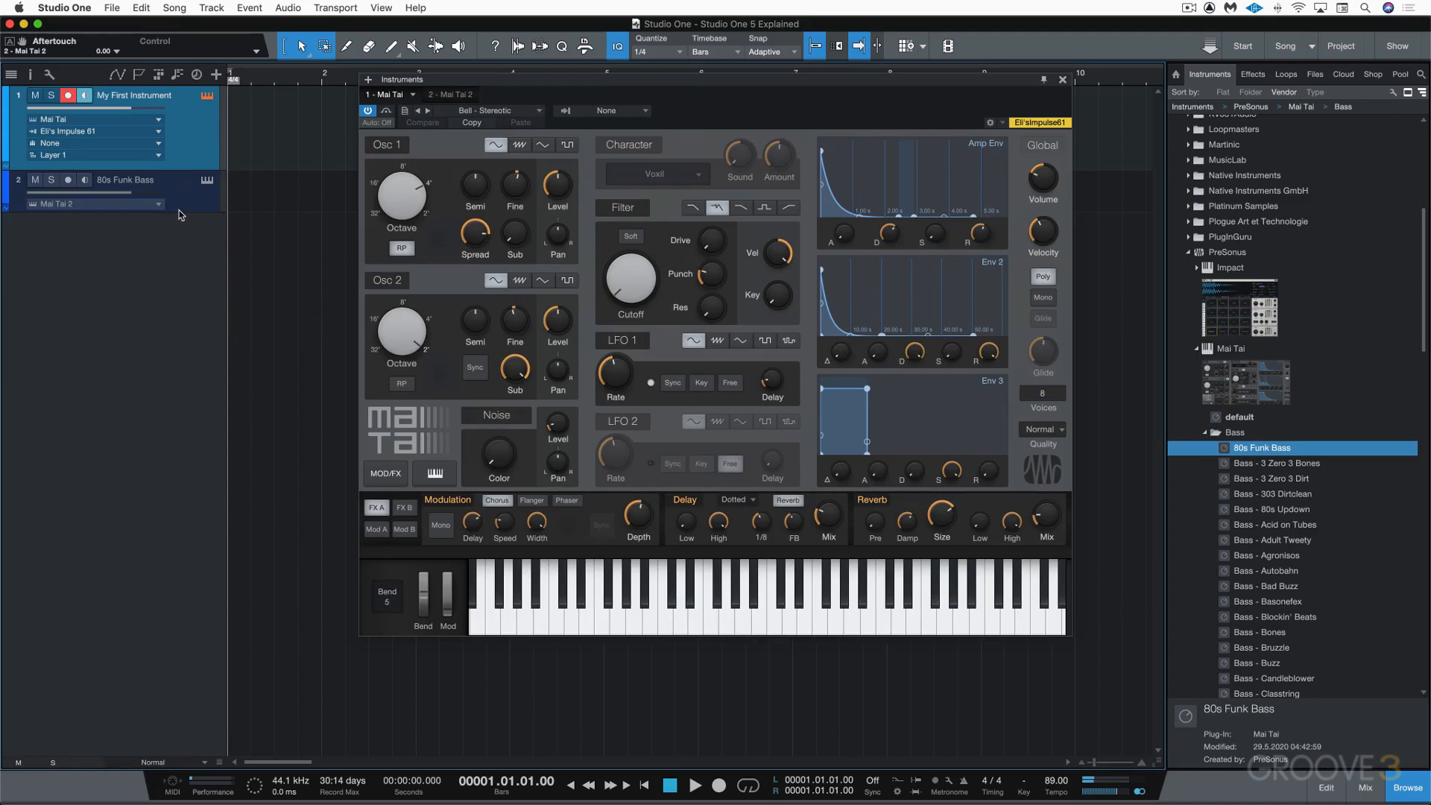
{"action": "left_click_drag", "start_coordinate": [176, 211], "coordinate": [173, 270]}
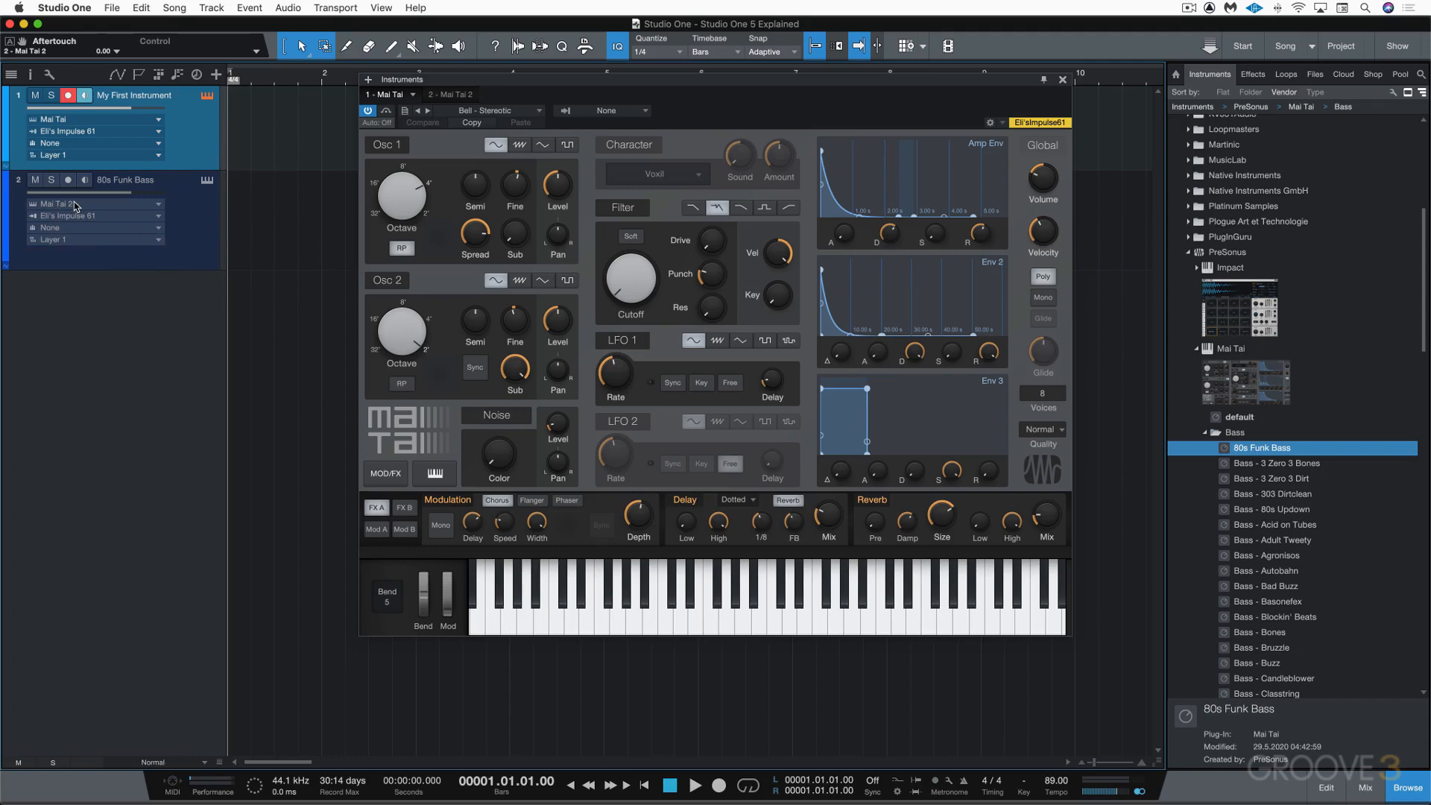
{"action": "left_click", "coordinate": [1063, 79]}
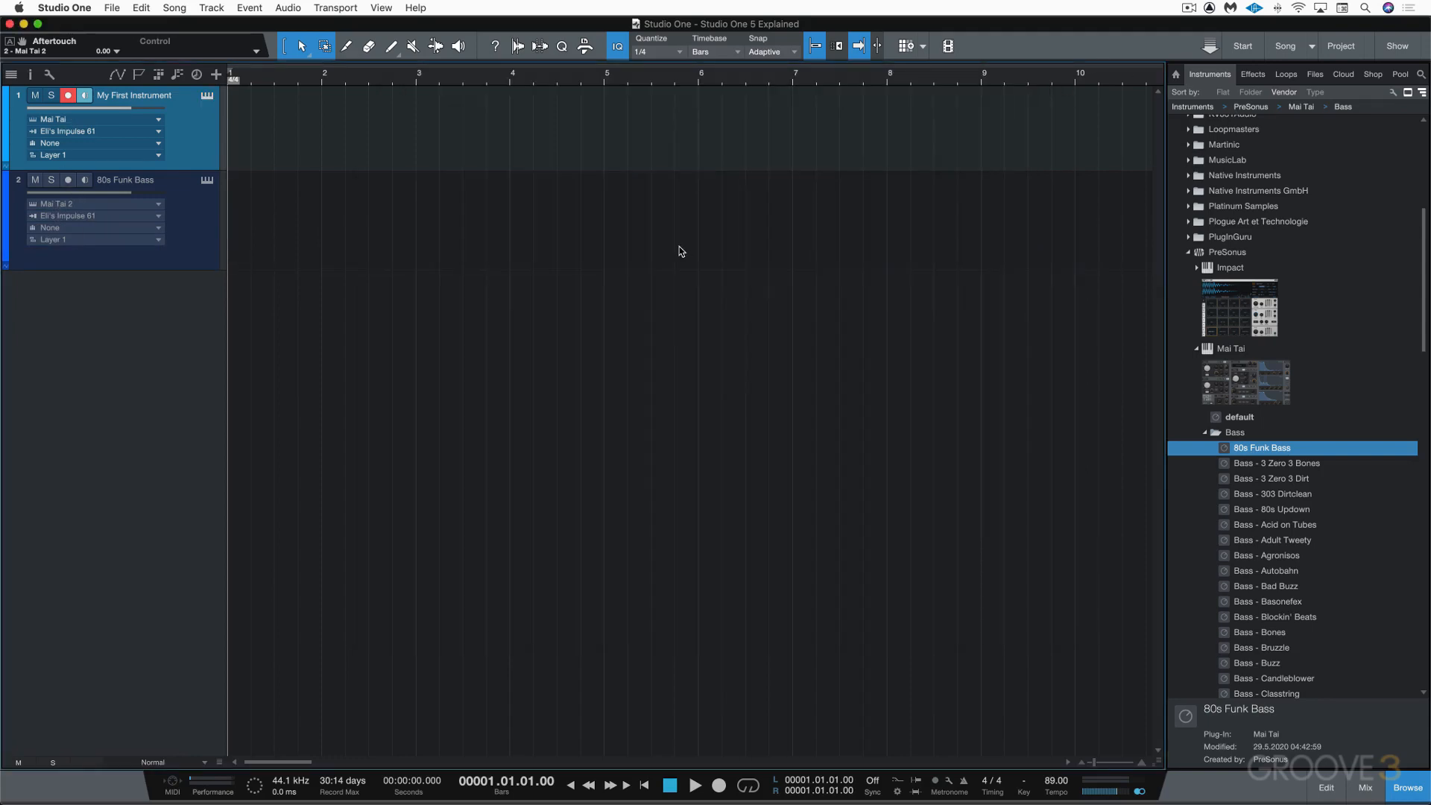
{"action": "key", "text": "F3"}
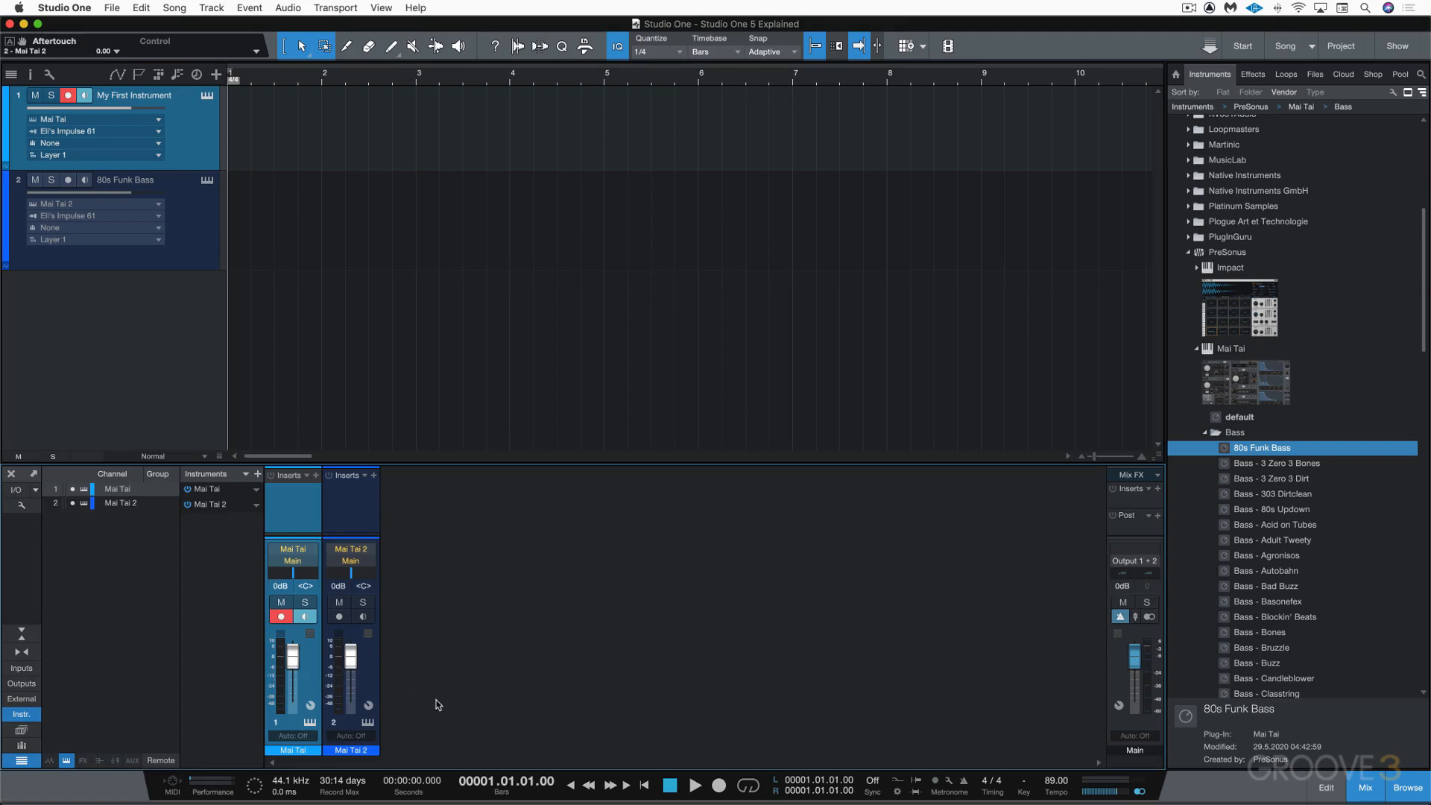
{"action": "key", "text": "F3"}
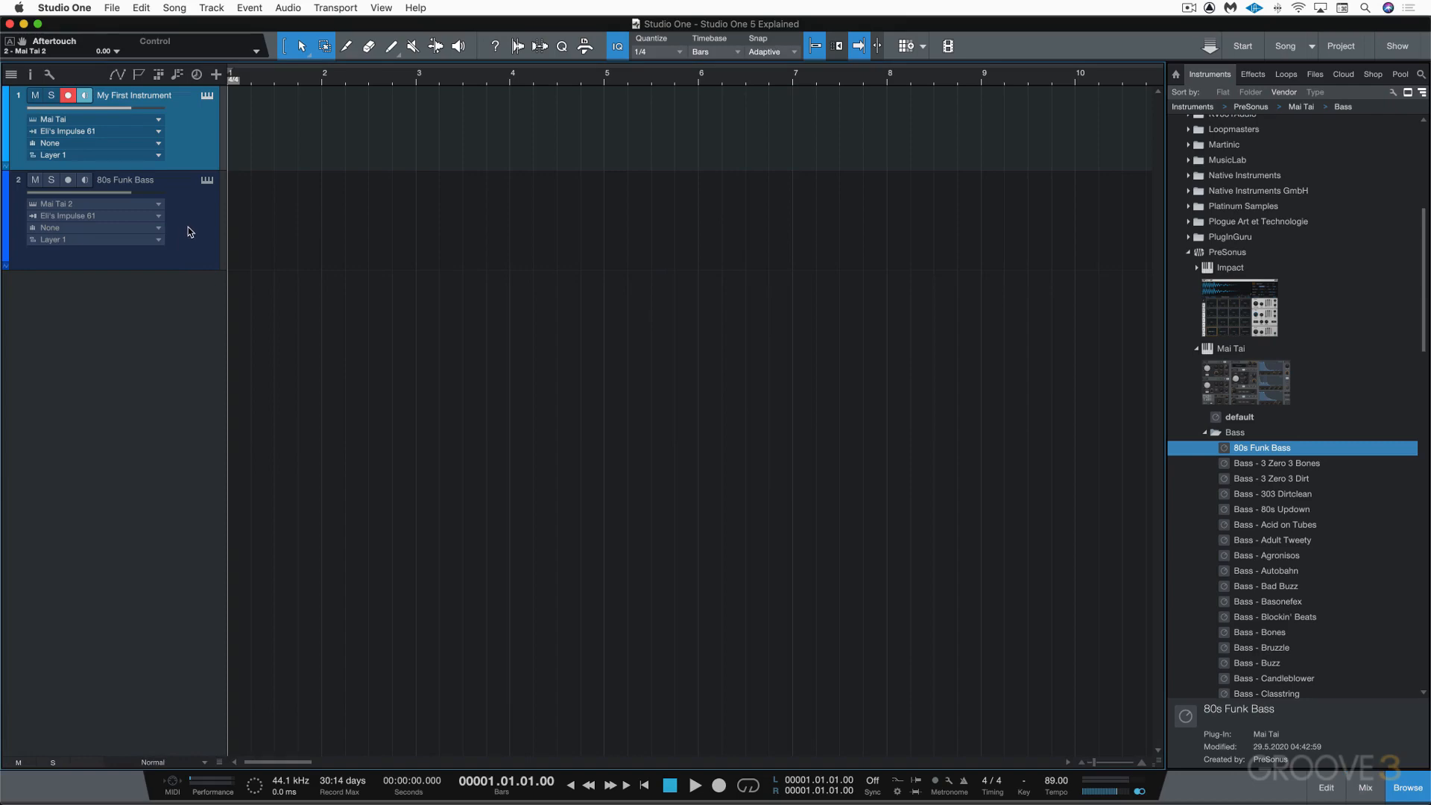
Step: Review the advanced Console preferences, including the Instrument Input follows Selection and Instrument track monitoring follows record options
{"action": "key", "text": "super+comma"}
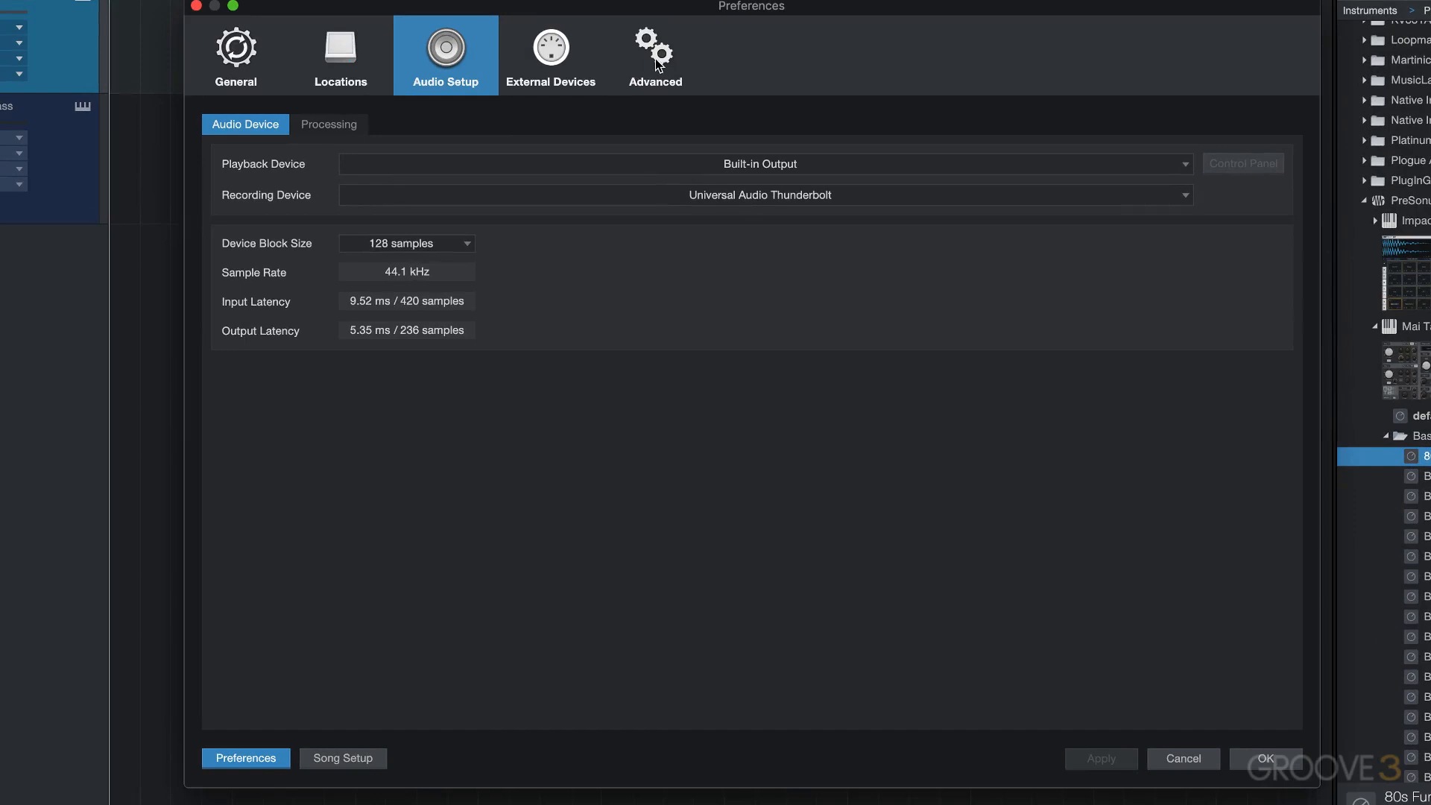
{"action": "left_click", "coordinate": [630, 73]}
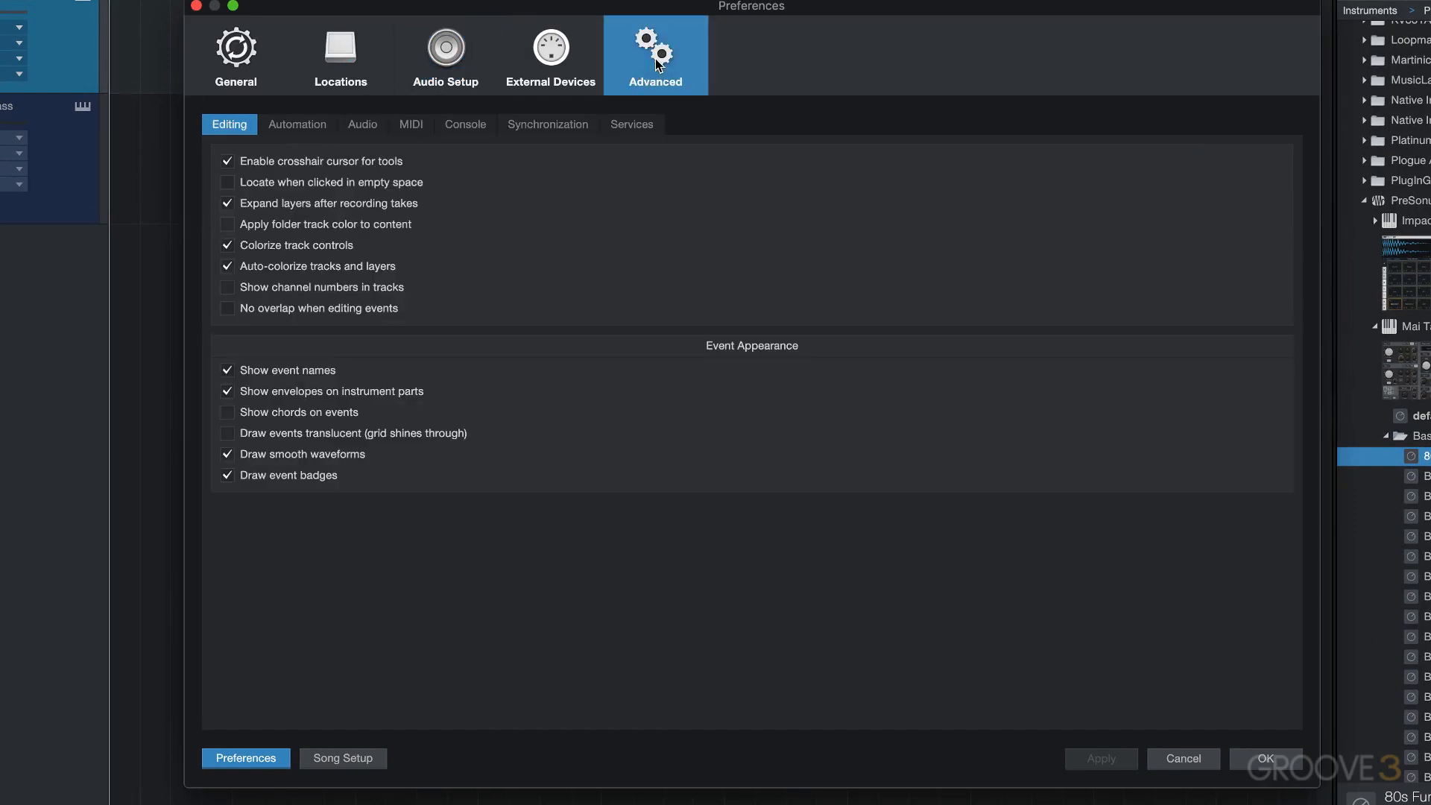
{"action": "left_click", "coordinate": [468, 124]}
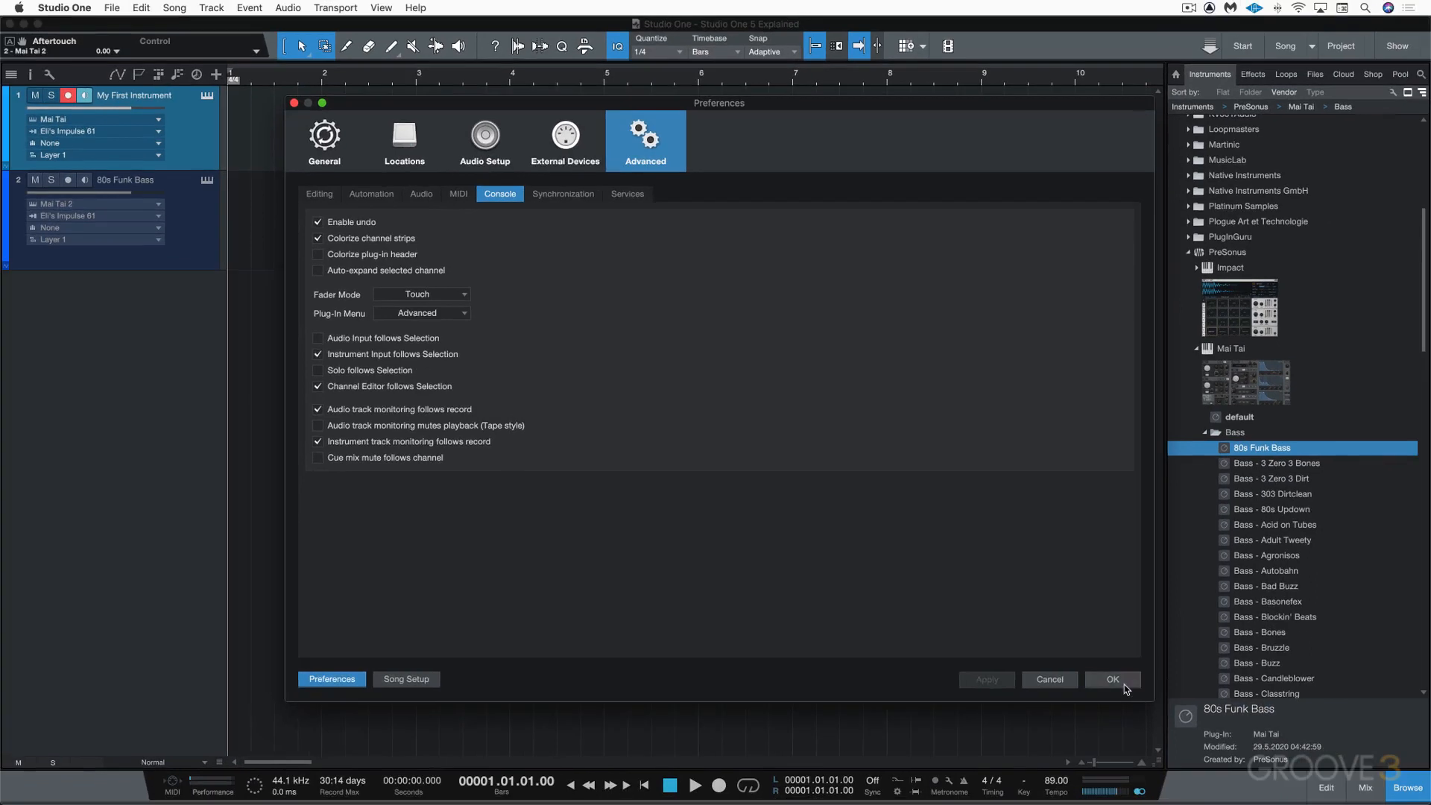
{"action": "left_click", "coordinate": [1265, 758]}
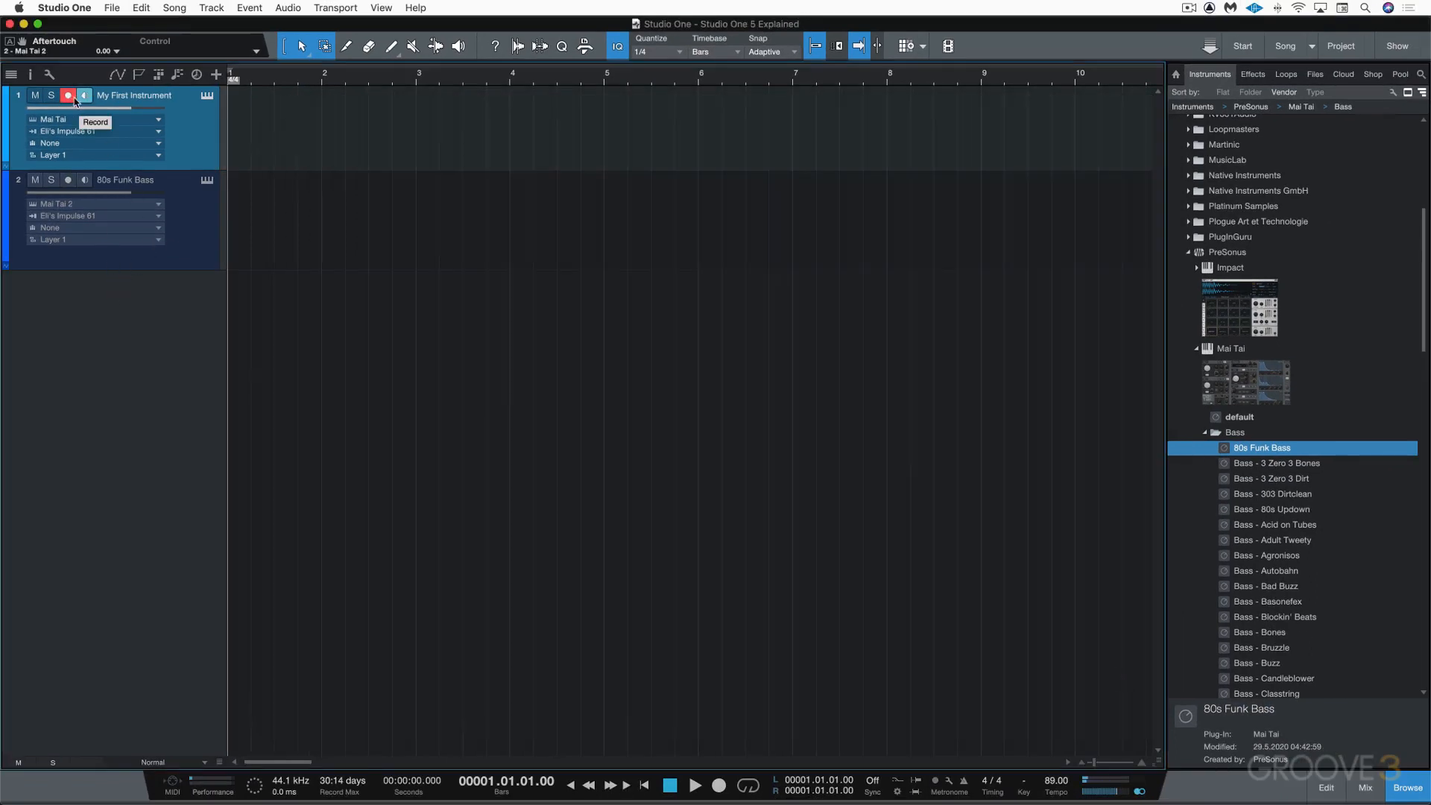
Step: Disable the 80s Funk Bass track, try selecting between the two tracks, and enable it again
{"action": "left_click", "coordinate": [185, 226]}
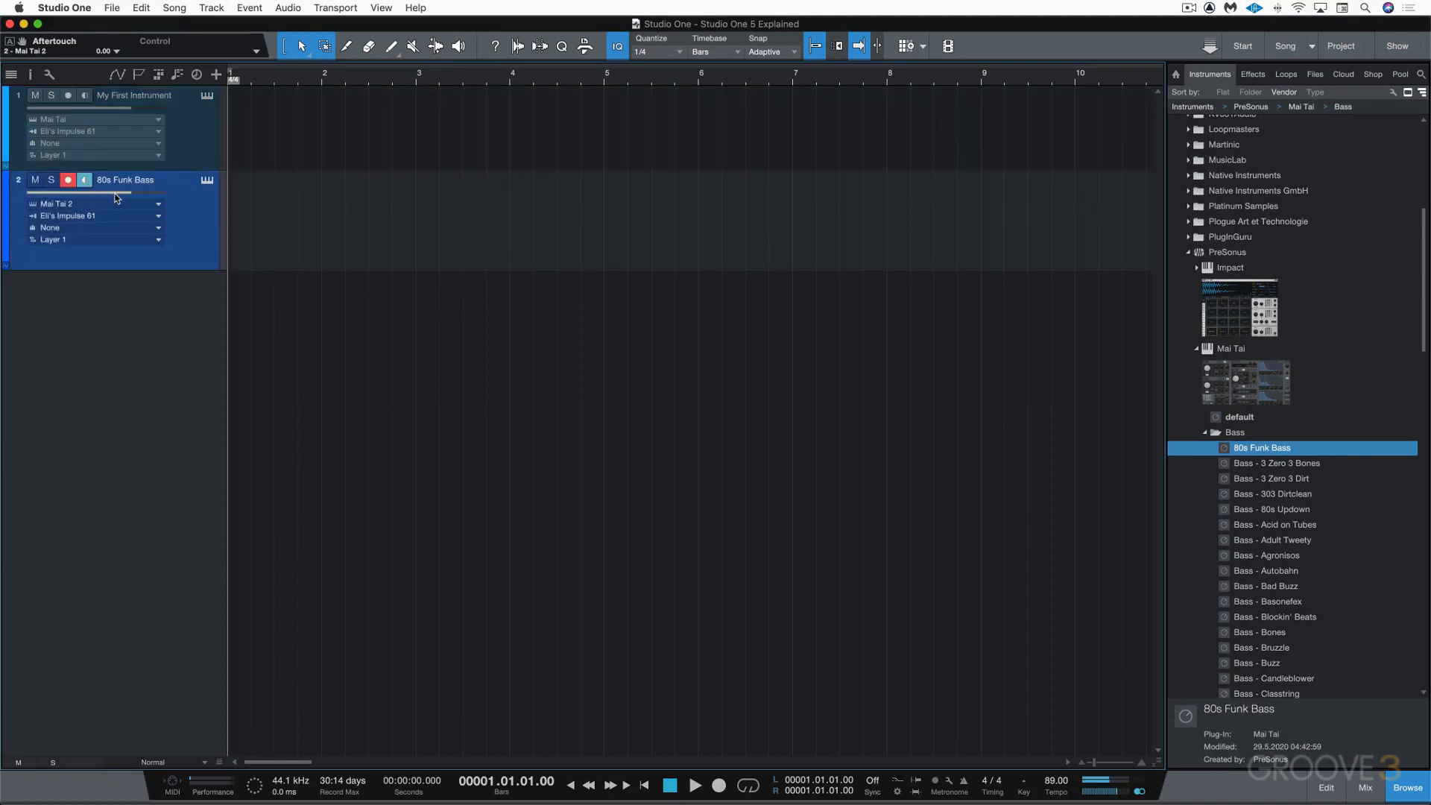
{"action": "mouse_move", "coordinate": [115, 194]}
{"action": "right_click", "coordinate": [192, 213]}
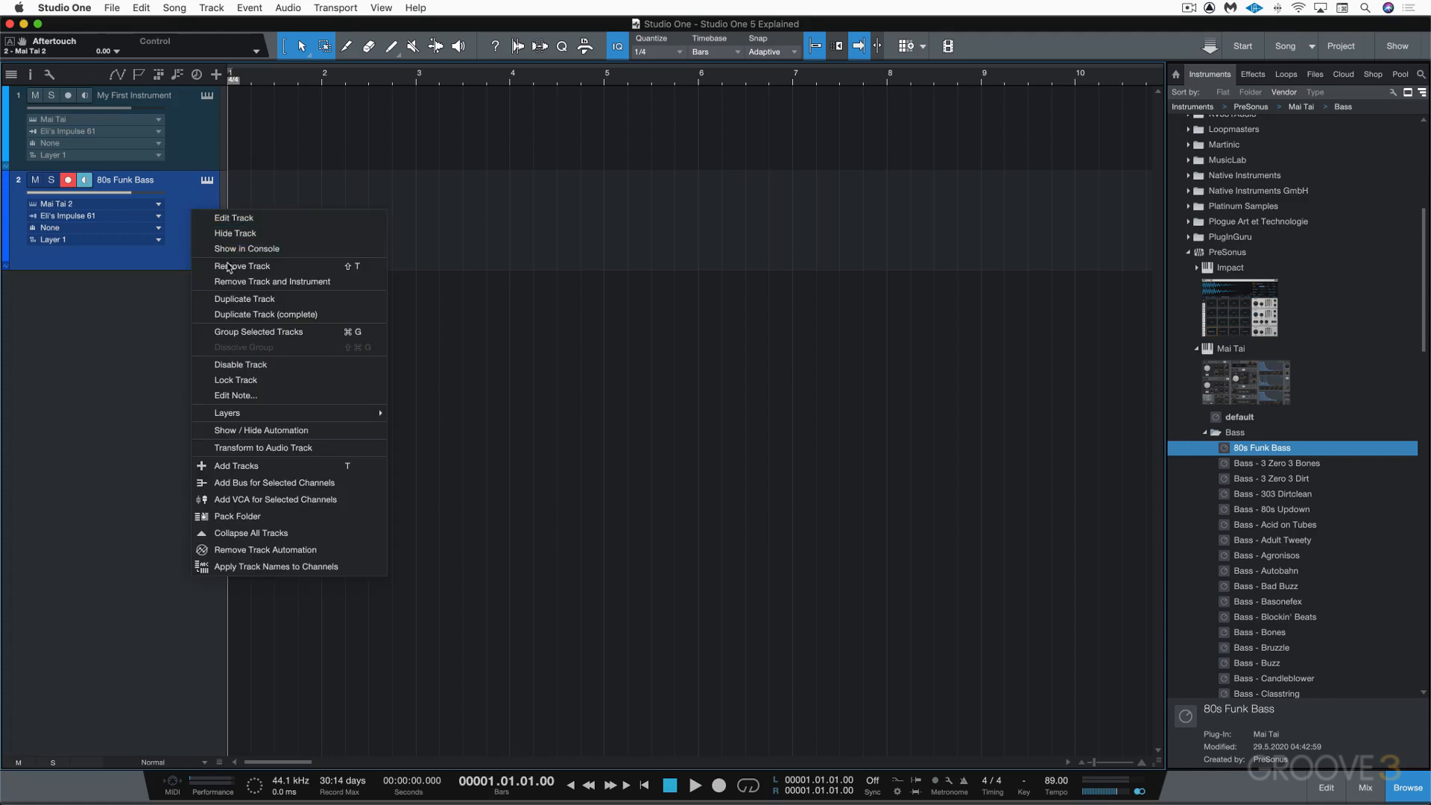
{"action": "left_click", "coordinate": [254, 363]}
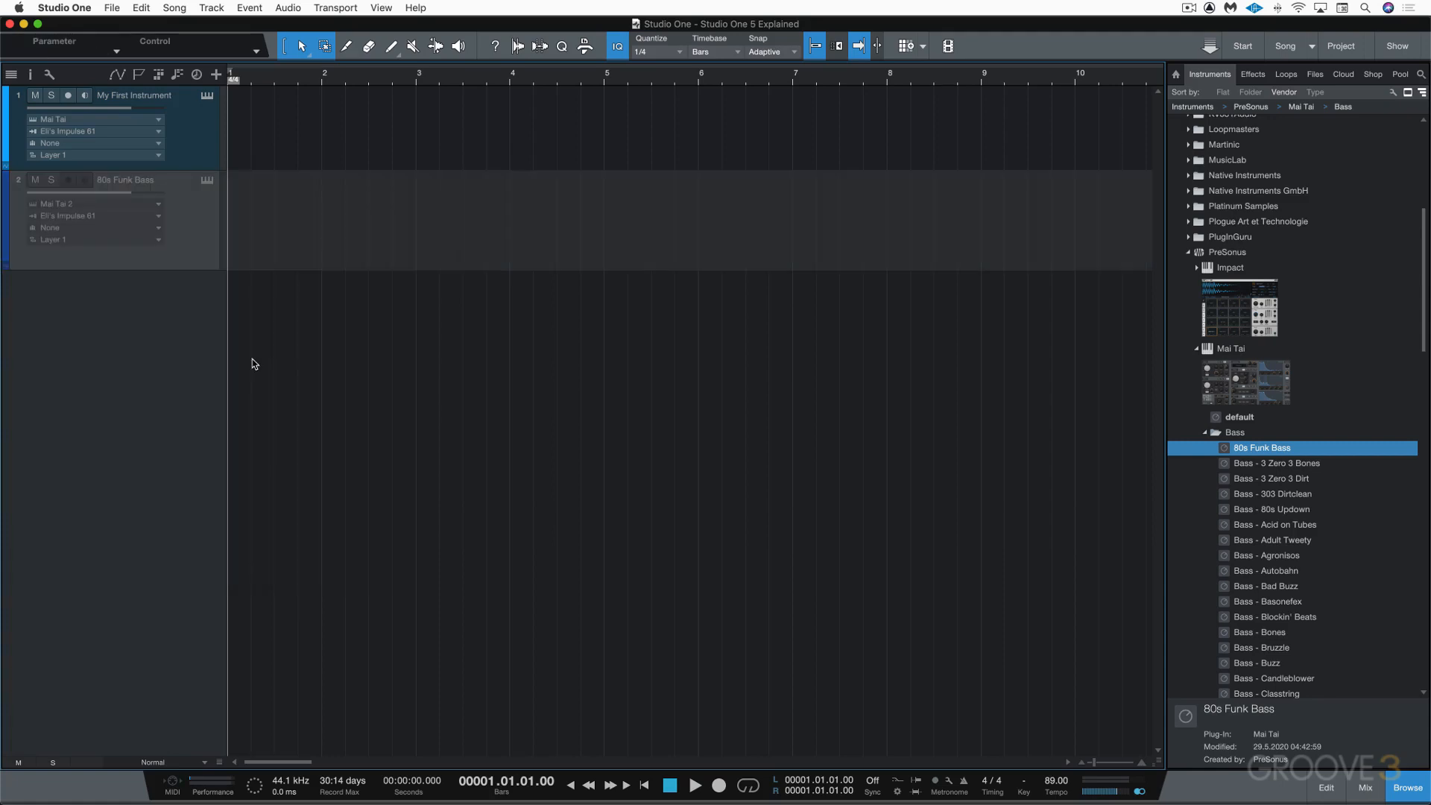
{"action": "left_click", "coordinate": [185, 154]}
{"action": "left_click", "coordinate": [186, 237]}
{"action": "right_click", "coordinate": [190, 217]}
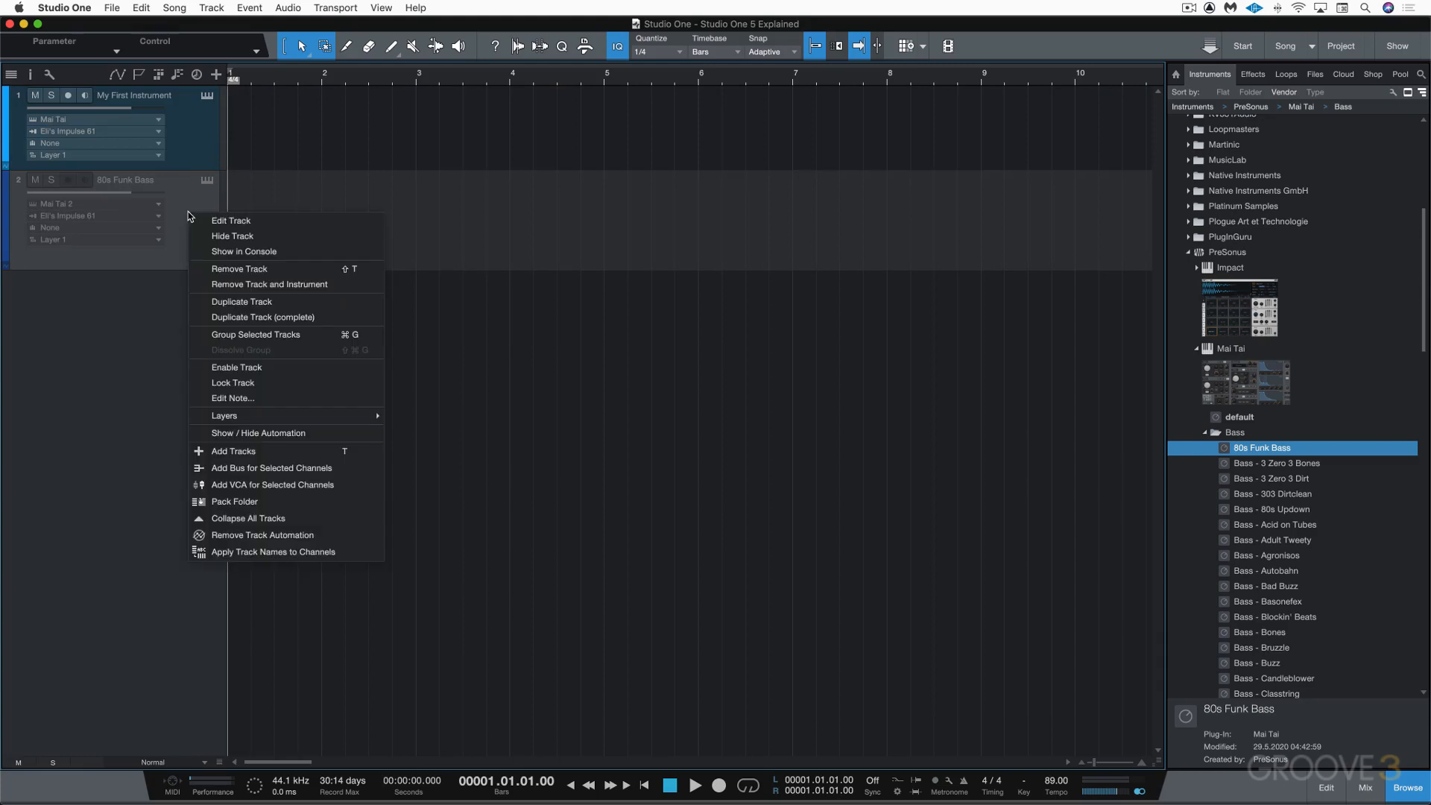
{"action": "left_click", "coordinate": [241, 368]}
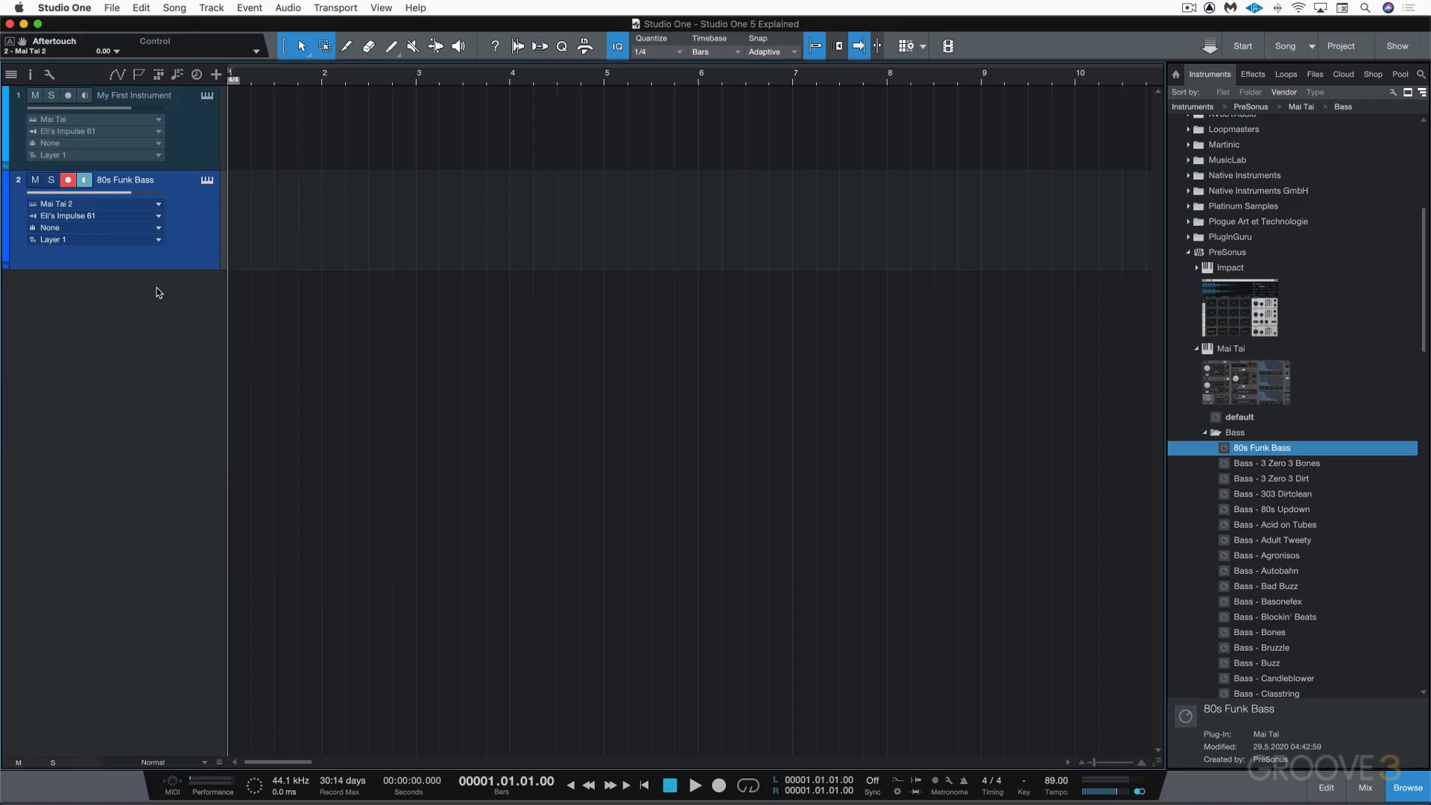
Step: Show the console and remove the 80s Funk Bass track while keeping its Mai Tai 2 instrument
{"action": "key", "text": "F3"}
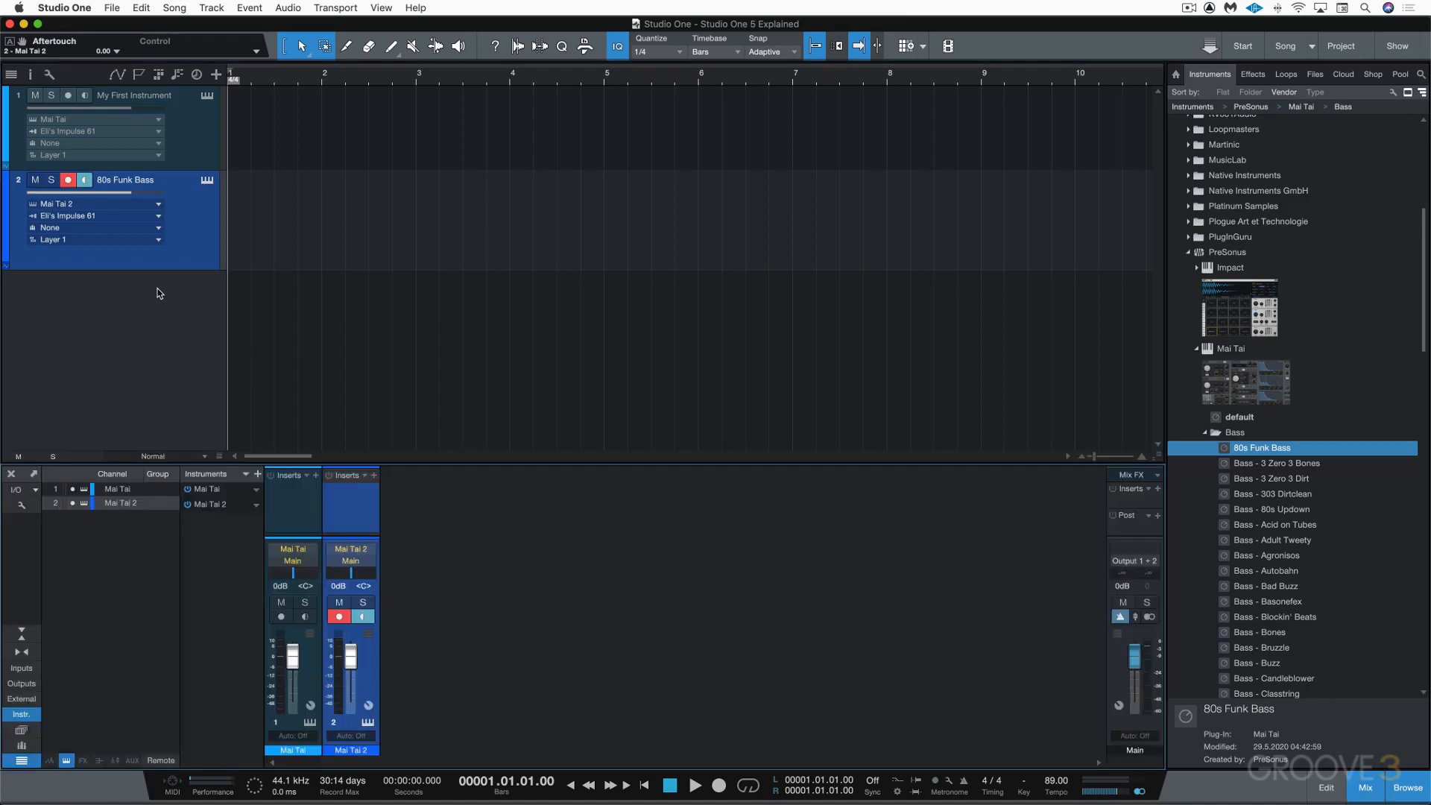
{"action": "right_click", "coordinate": [186, 204]}
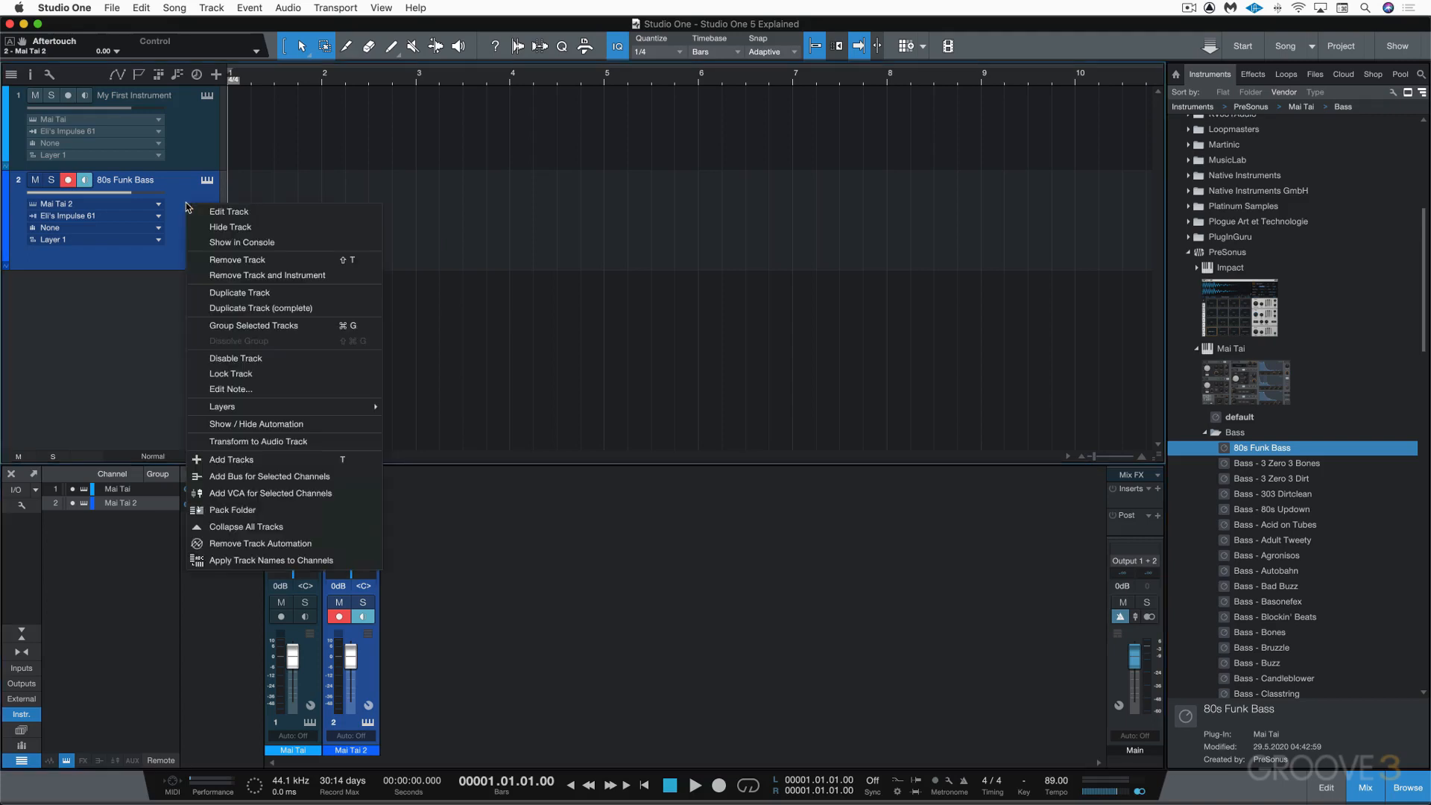
{"action": "left_click", "coordinate": [227, 261]}
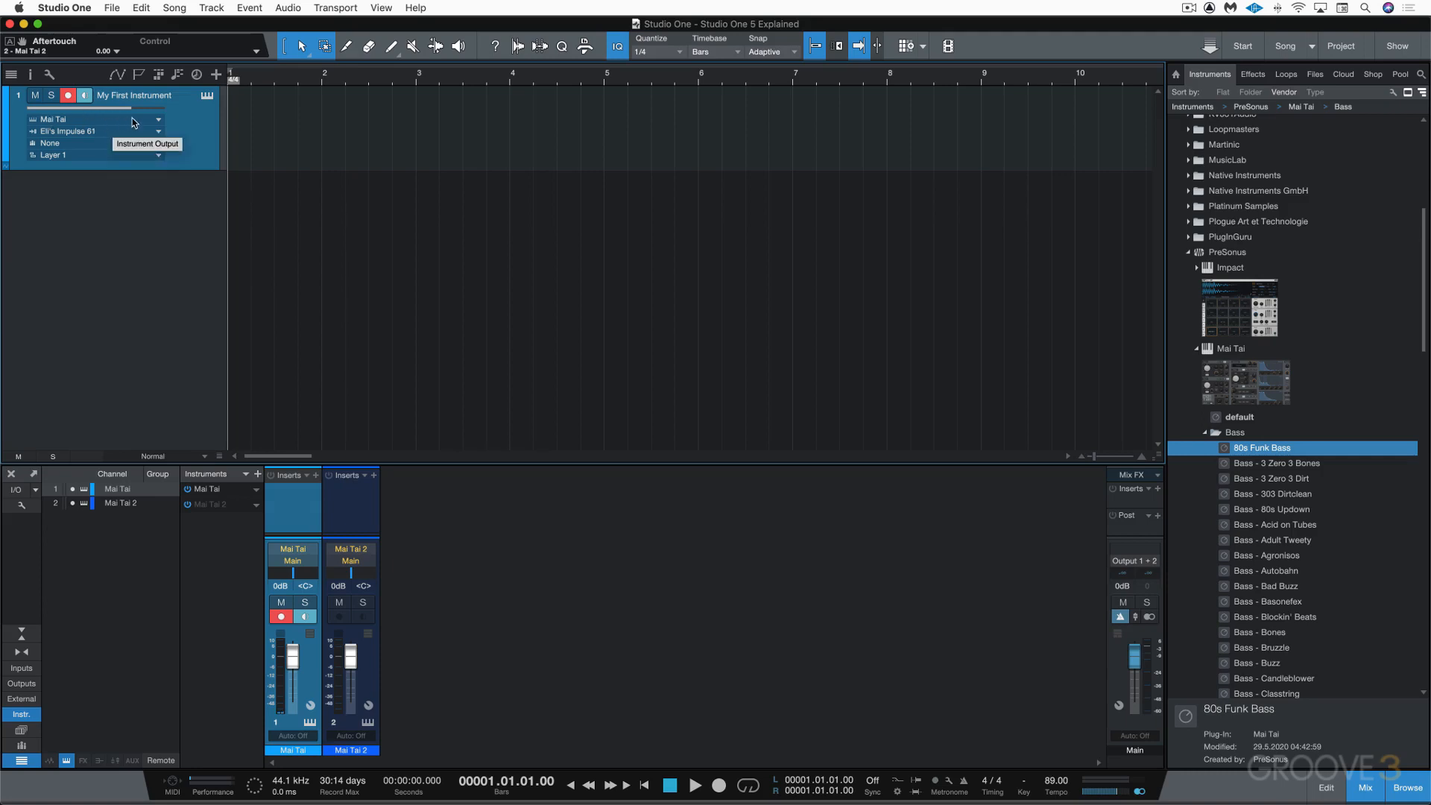
Step: Switch the My First Instrument track's output to Mai Tai 2, and return it to Mai Tai
{"action": "left_click", "coordinate": [157, 121]}
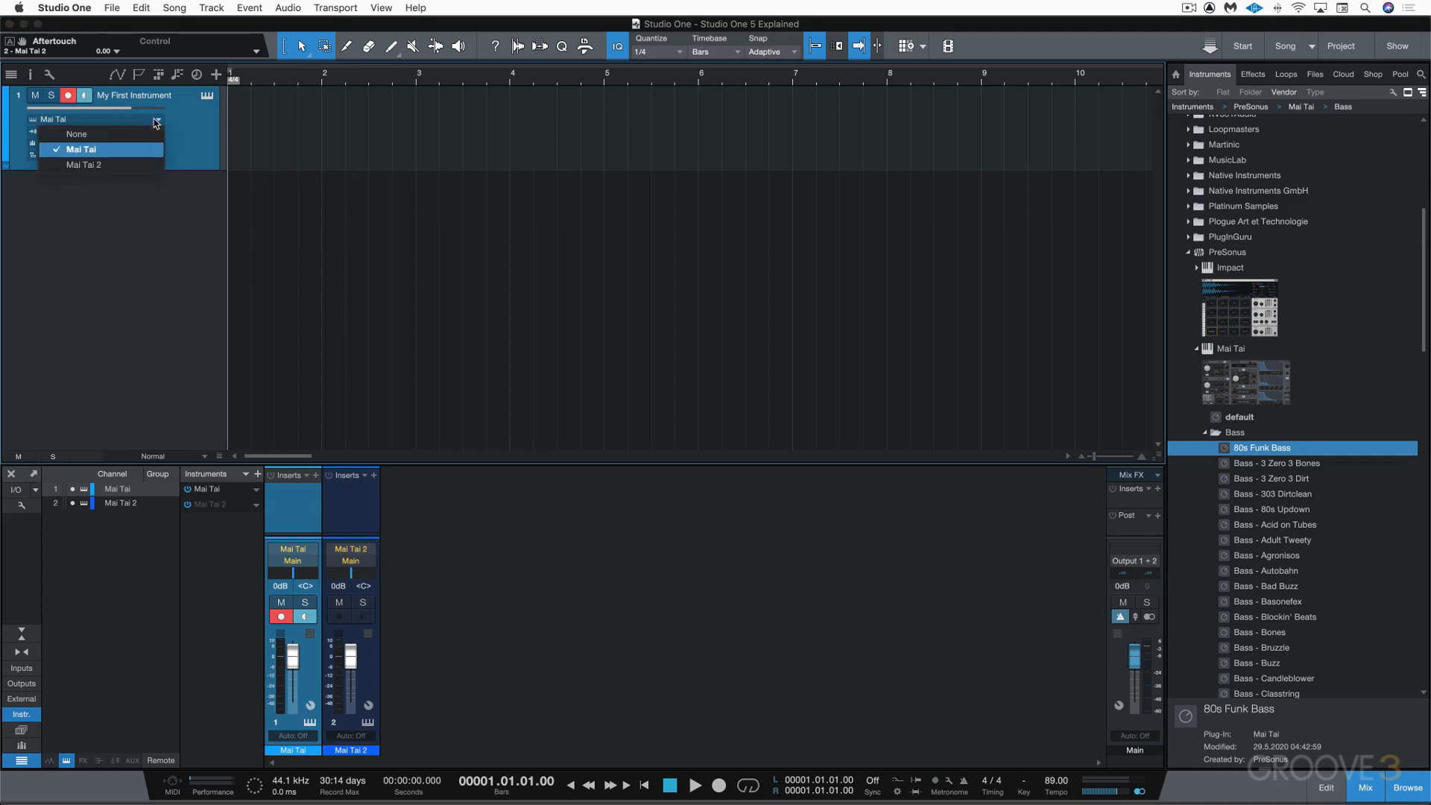
{"action": "left_click", "coordinate": [106, 164]}
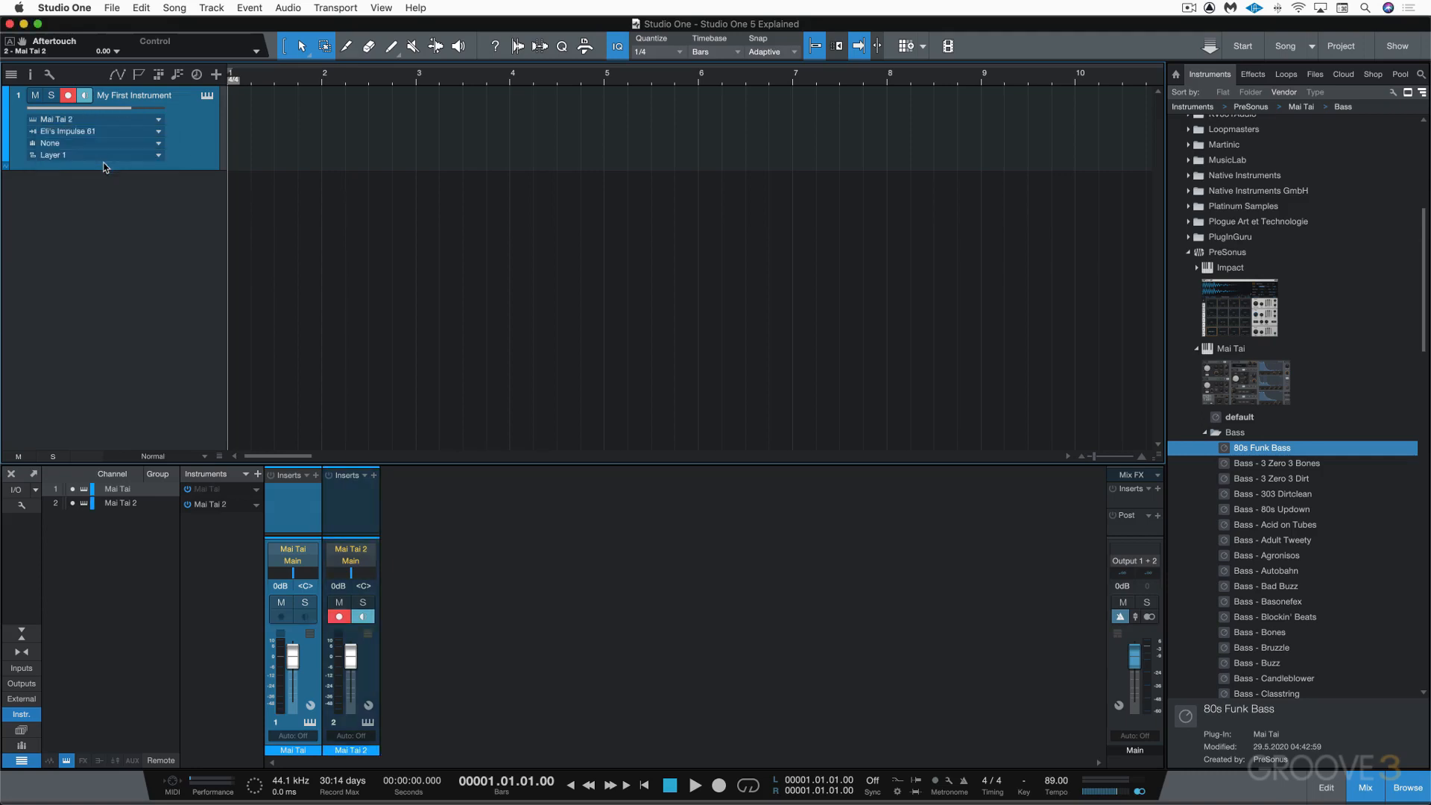
{"action": "left_click", "coordinate": [119, 122]}
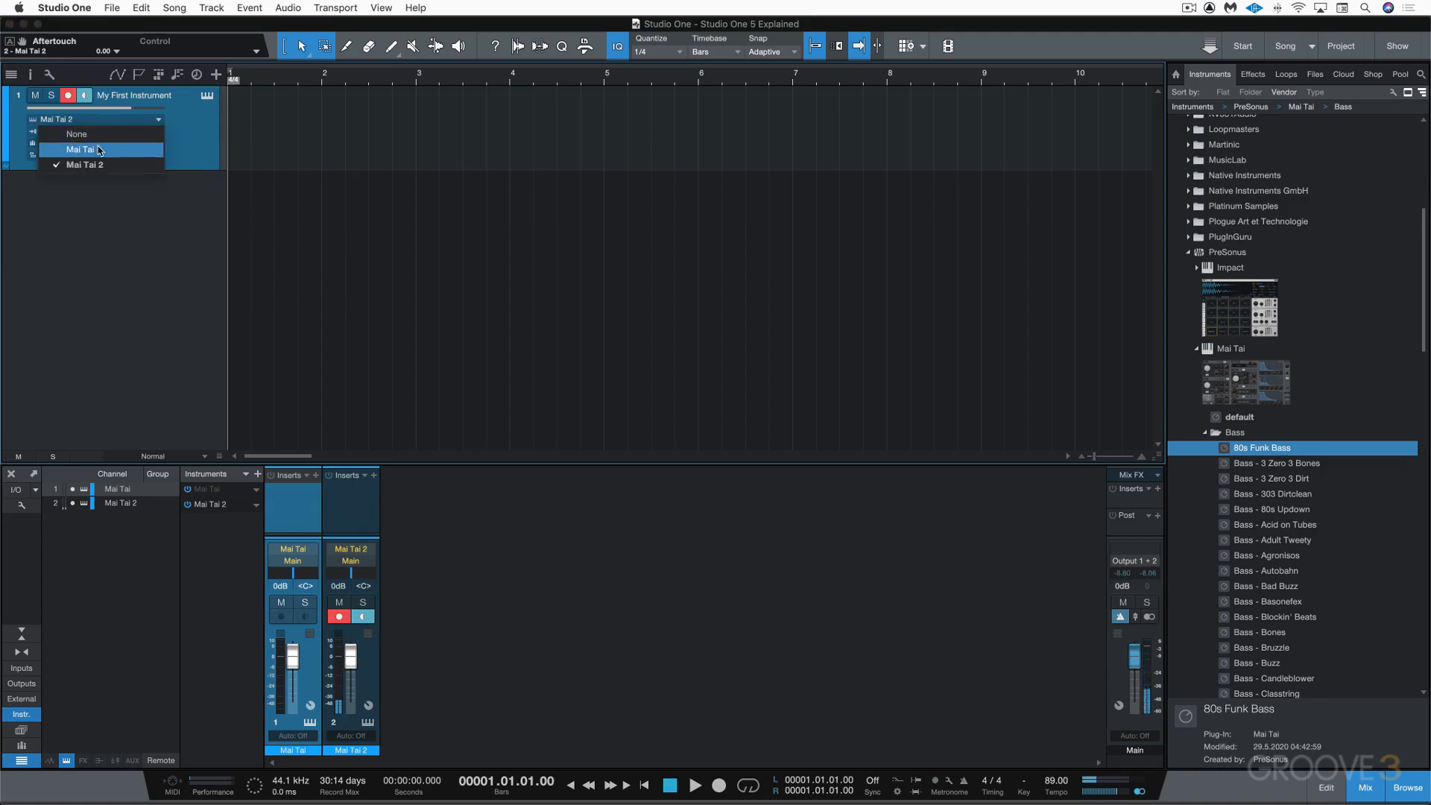
{"action": "left_click", "coordinate": [103, 149]}
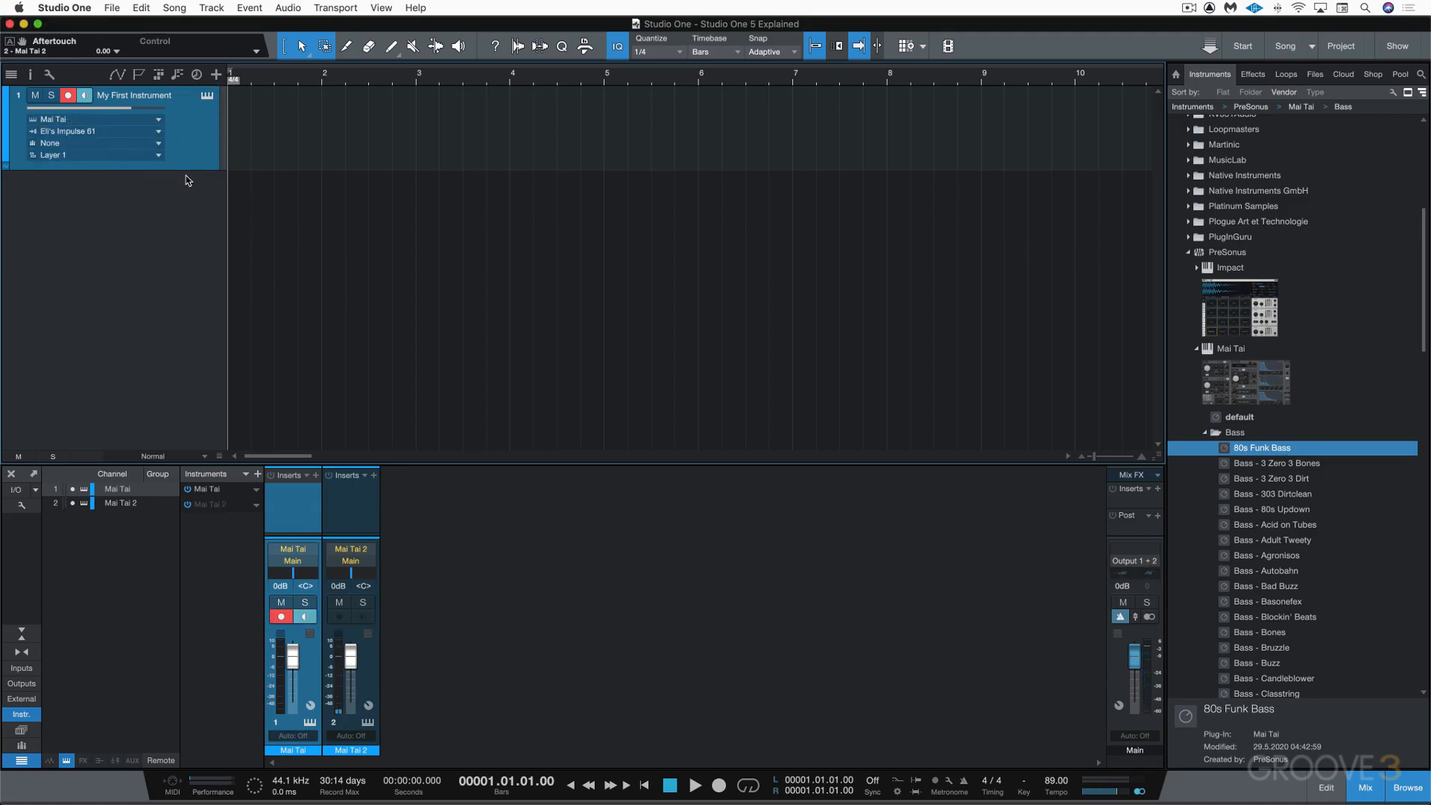
Step: Add an instrument track named Bass that outputs to the existing Mai Tai 2 instrument, and try selecting each of the two tracks
{"action": "right_click", "coordinate": [186, 211]}
{"action": "left_click", "coordinate": [218, 222]}
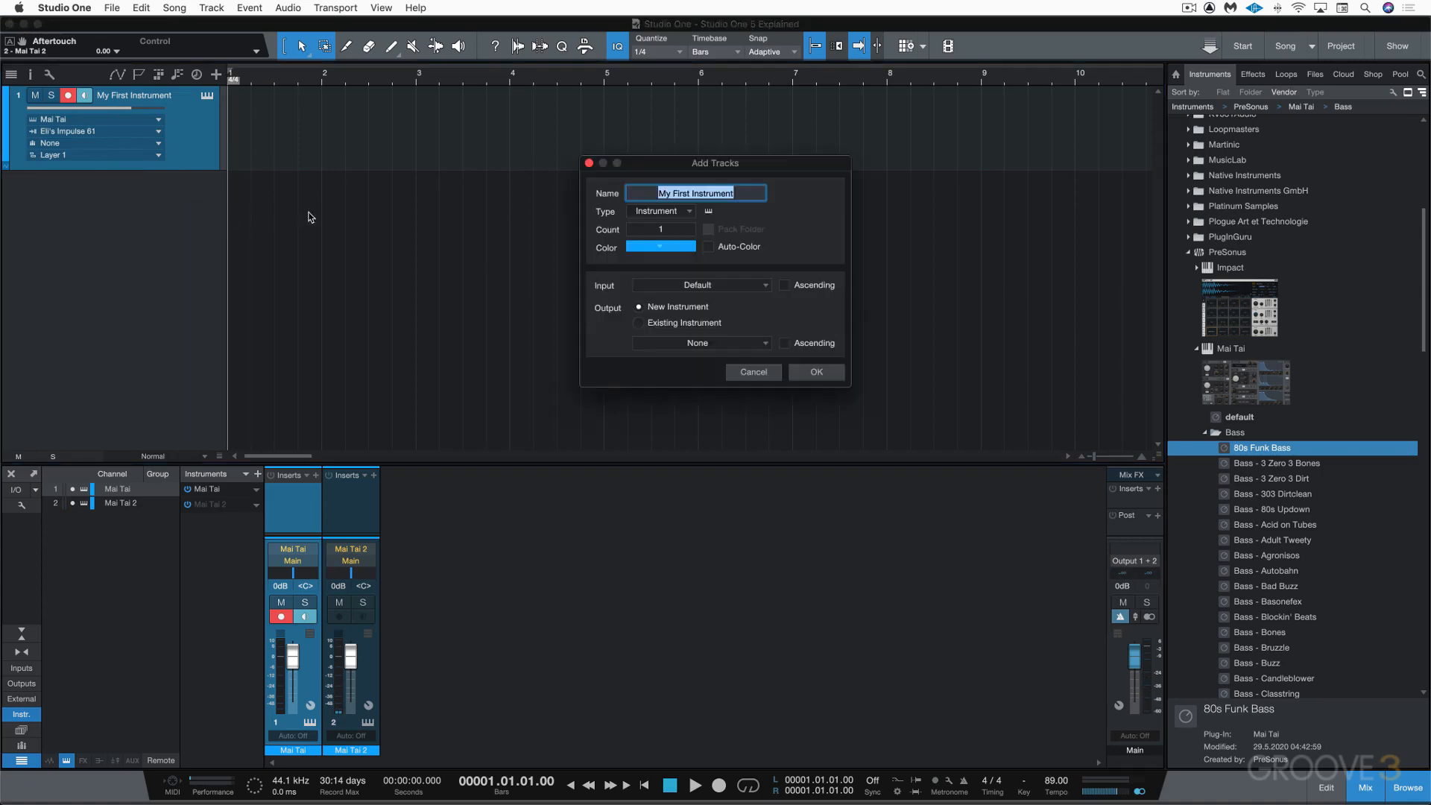
{"action": "left_click", "coordinate": [639, 324]}
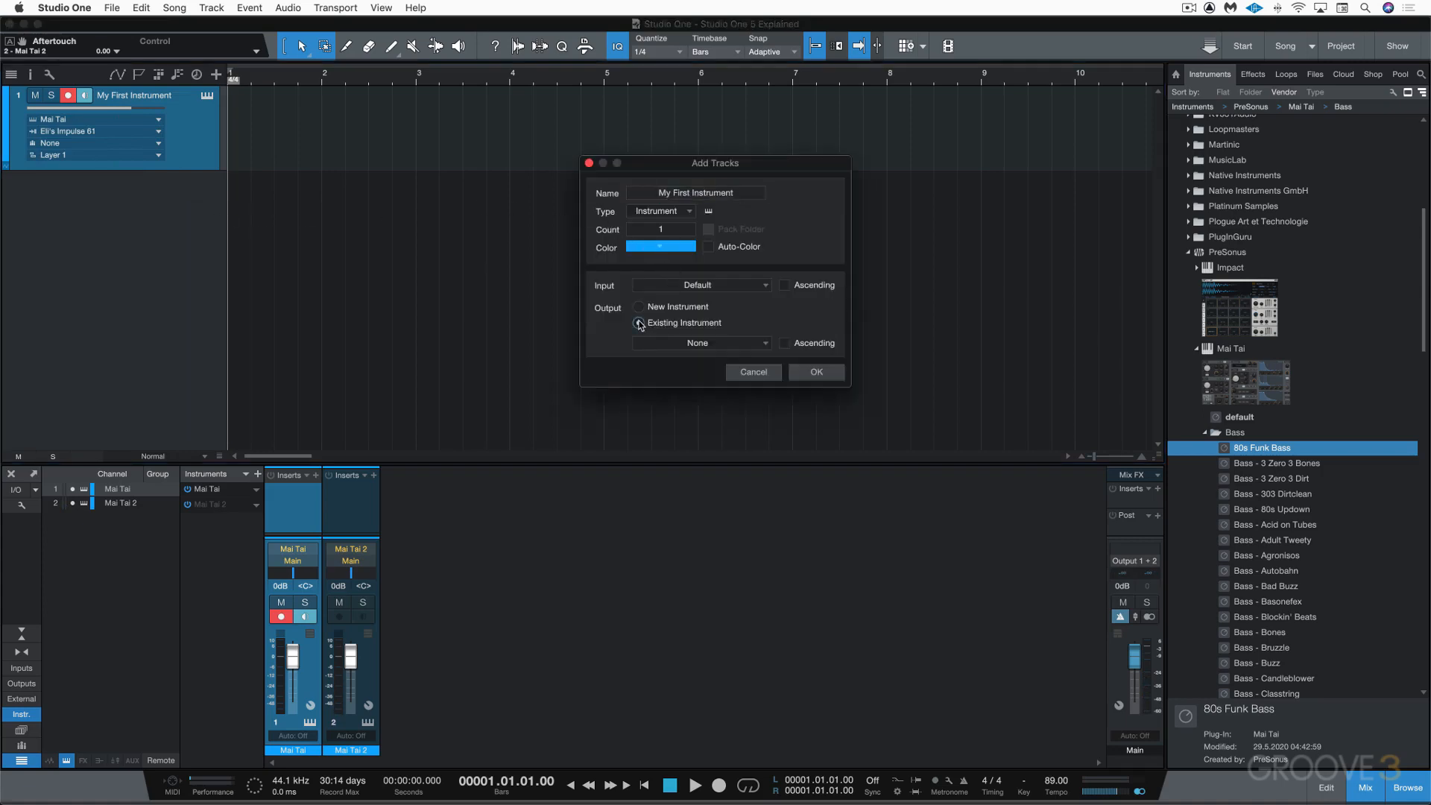
{"action": "left_click", "coordinate": [738, 194]}
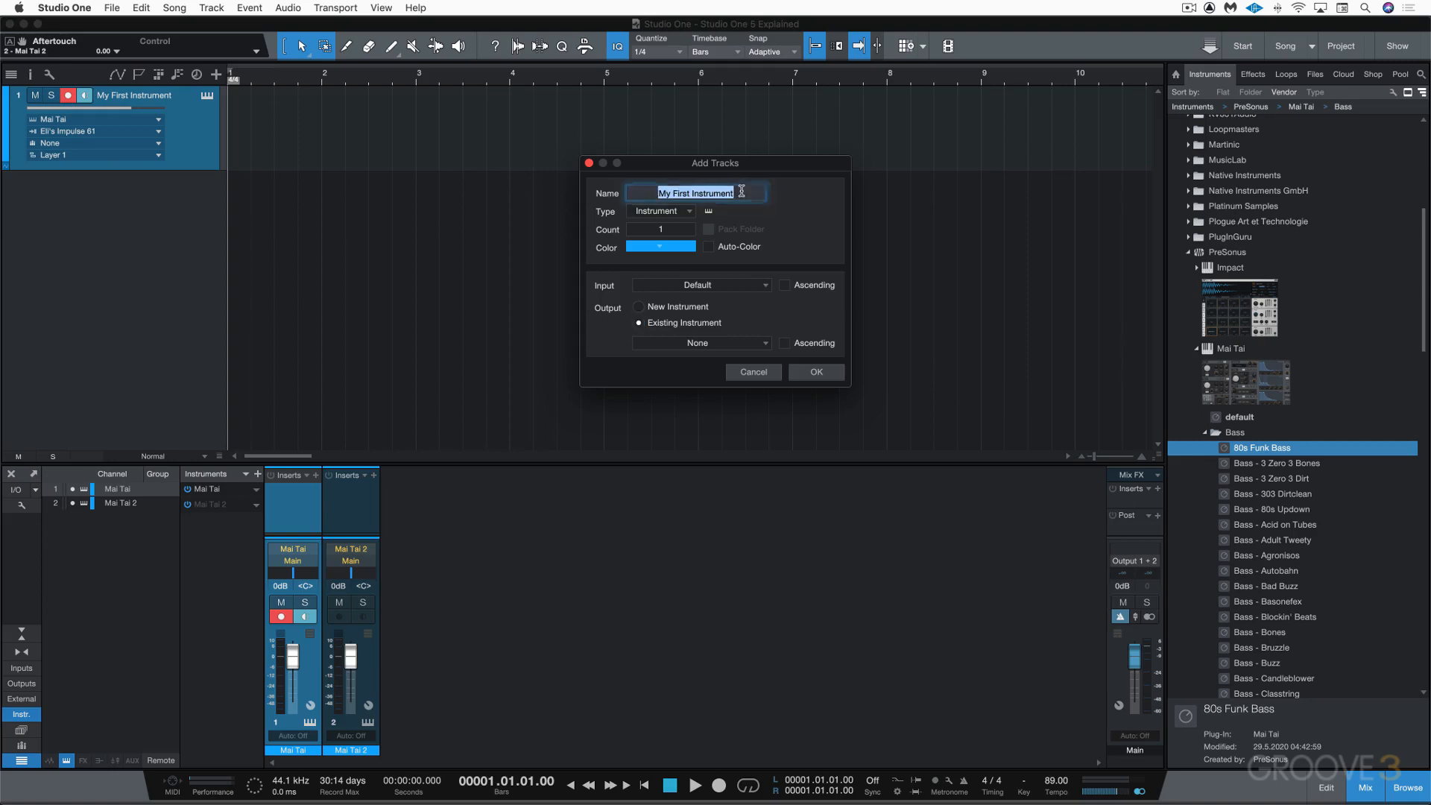
{"action": "type", "text": "Bass"}
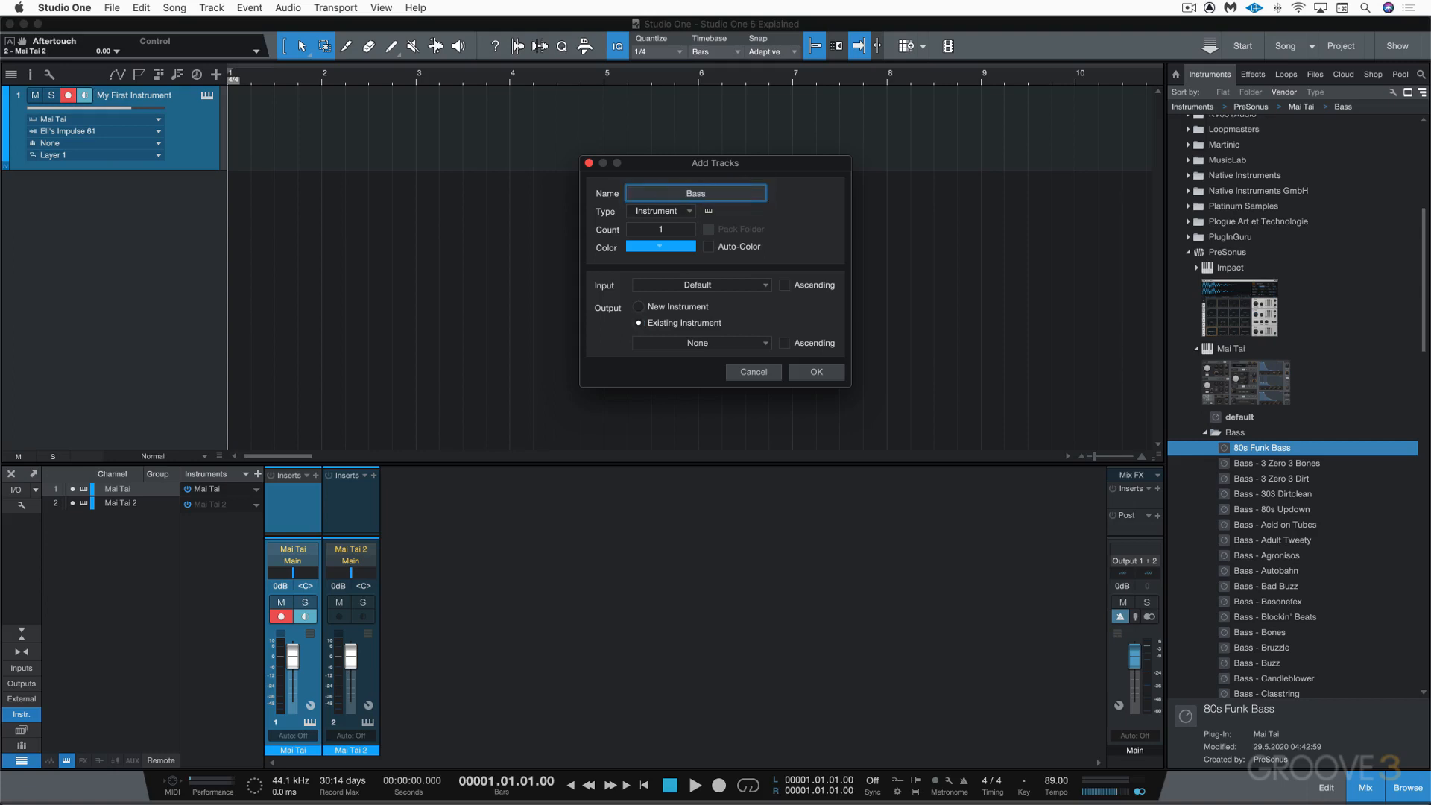
{"action": "left_click", "coordinate": [703, 345]}
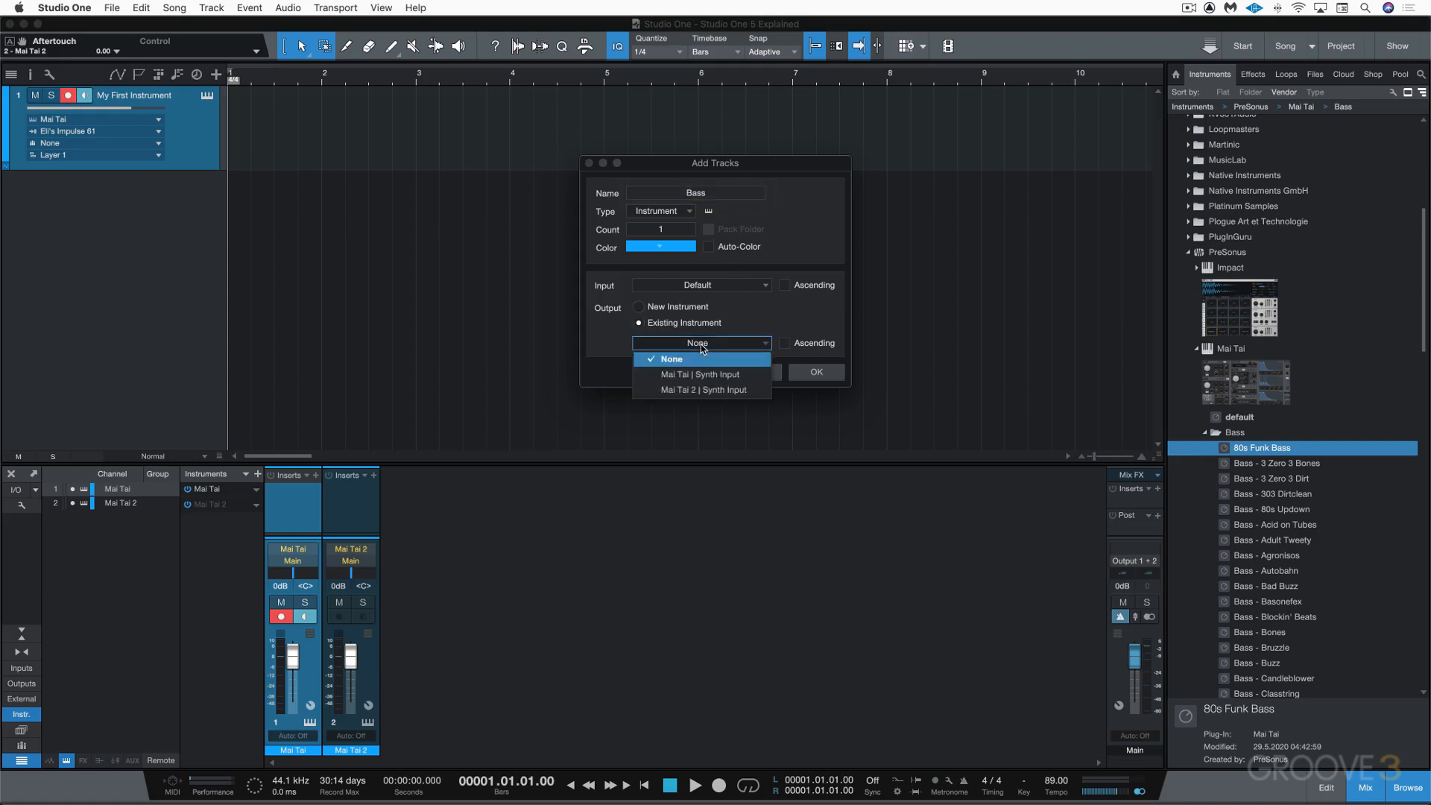
{"action": "left_click", "coordinate": [701, 387]}
{"action": "left_click", "coordinate": [816, 372]}
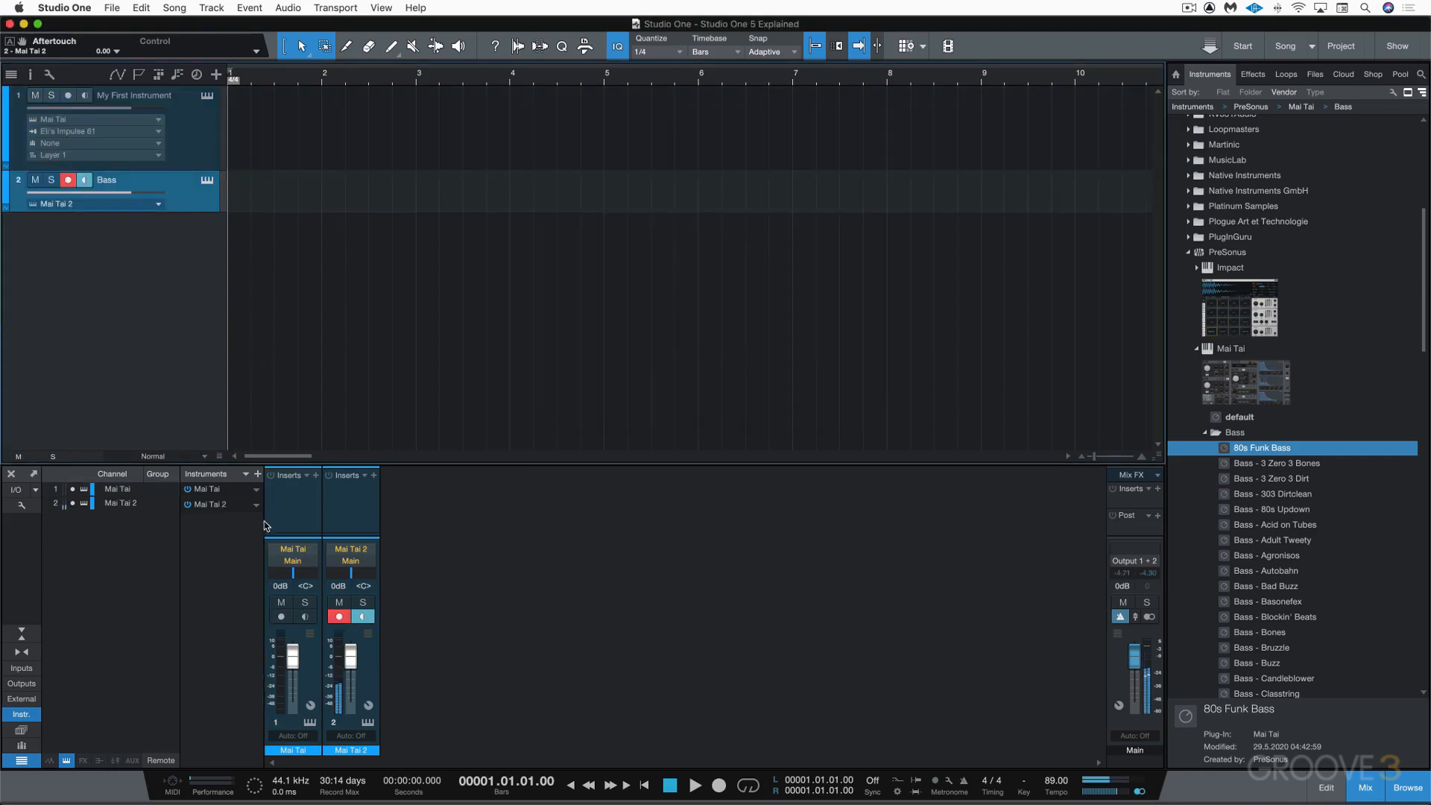
{"action": "left_click", "coordinate": [193, 140]}
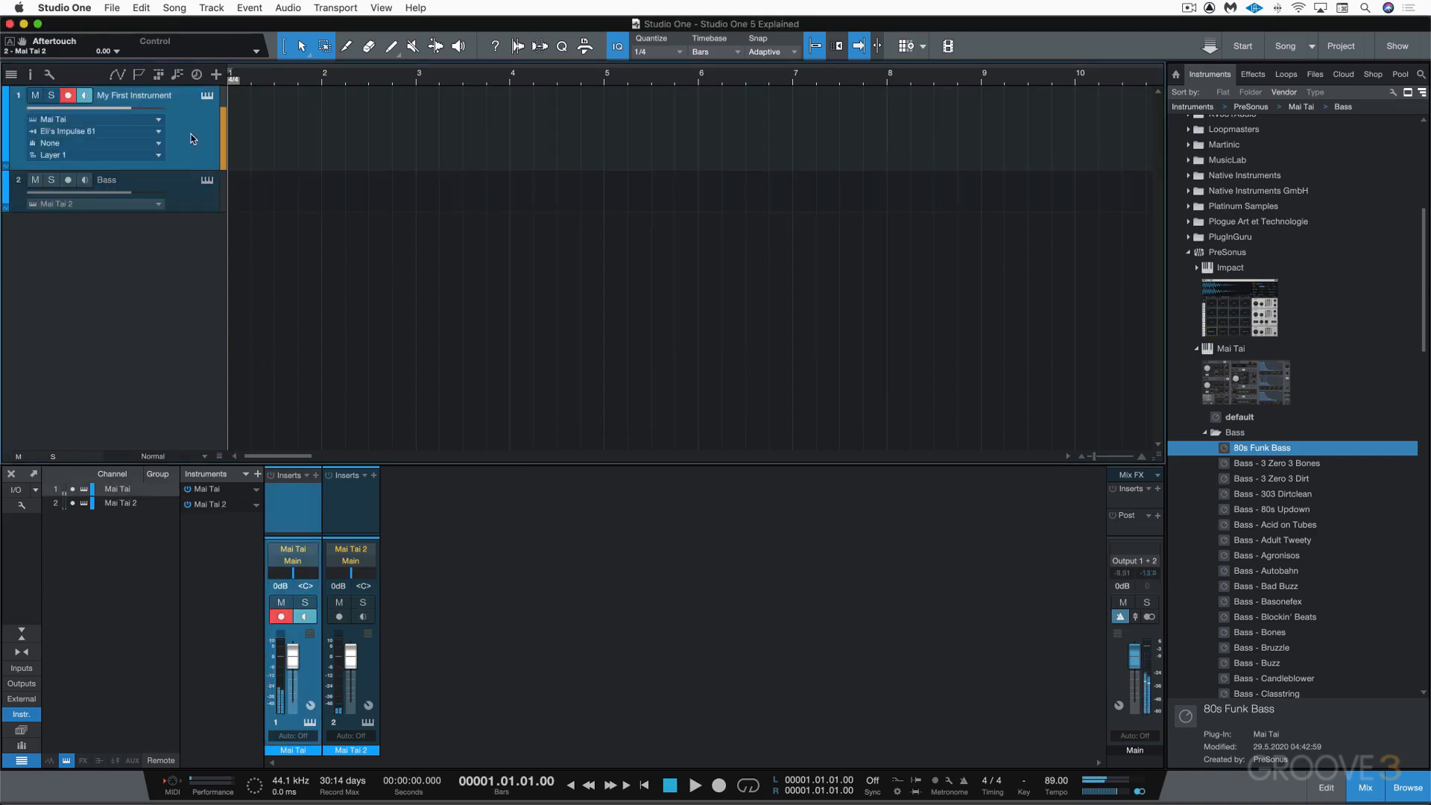
{"action": "left_click", "coordinate": [186, 194]}
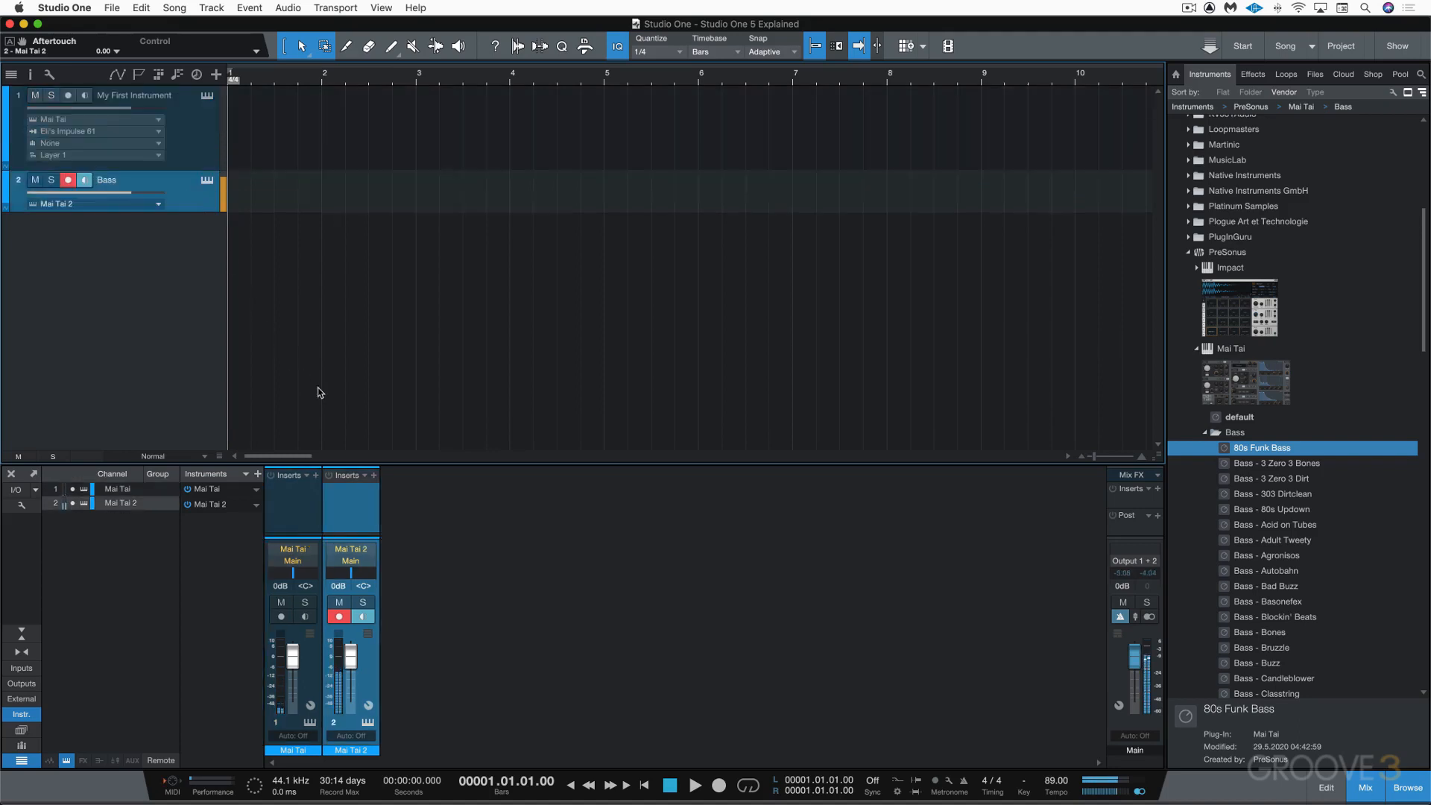
Step: Remove the Bass track together with its instrument, and undo the removal
{"action": "right_click", "coordinate": [197, 200]}
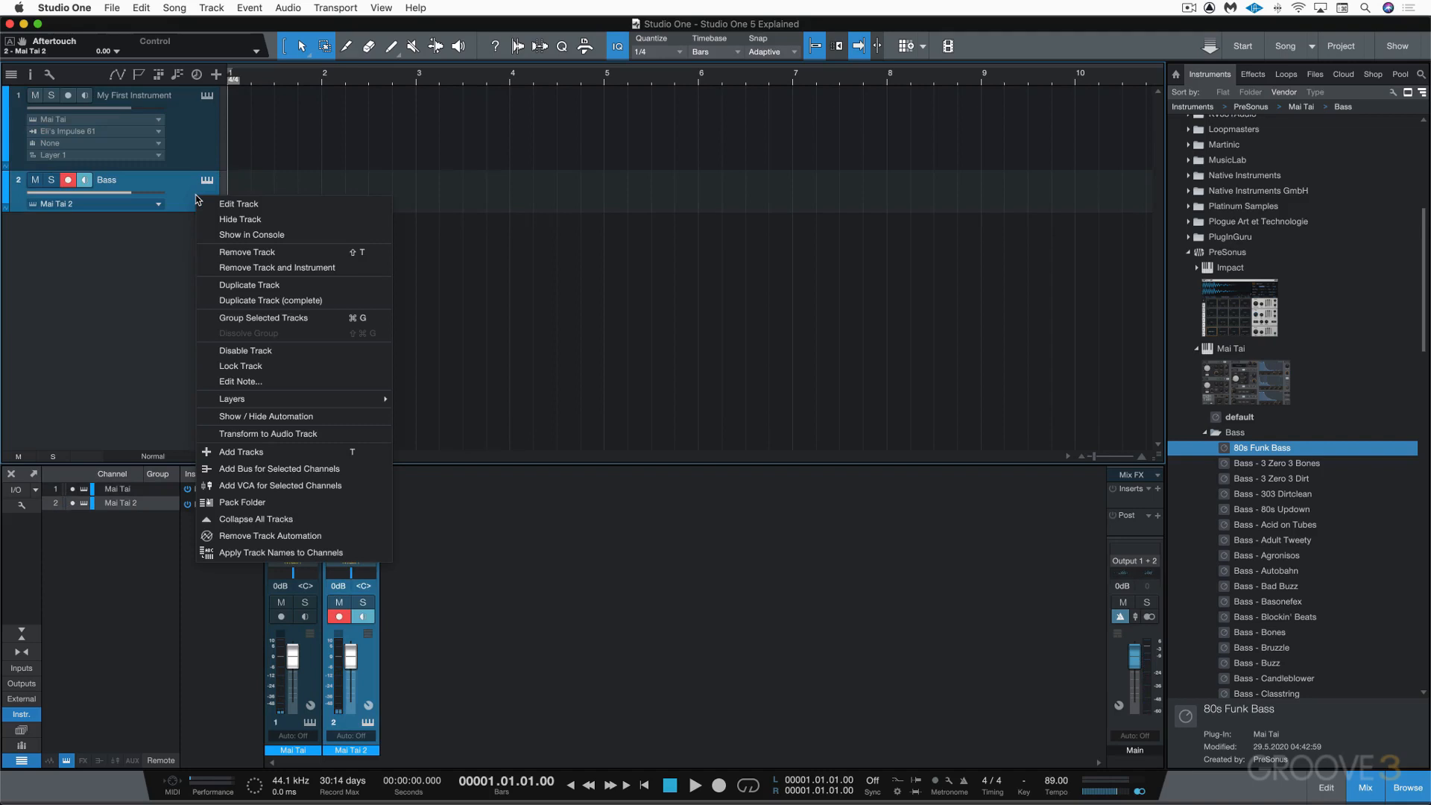
{"action": "left_click", "coordinate": [249, 270]}
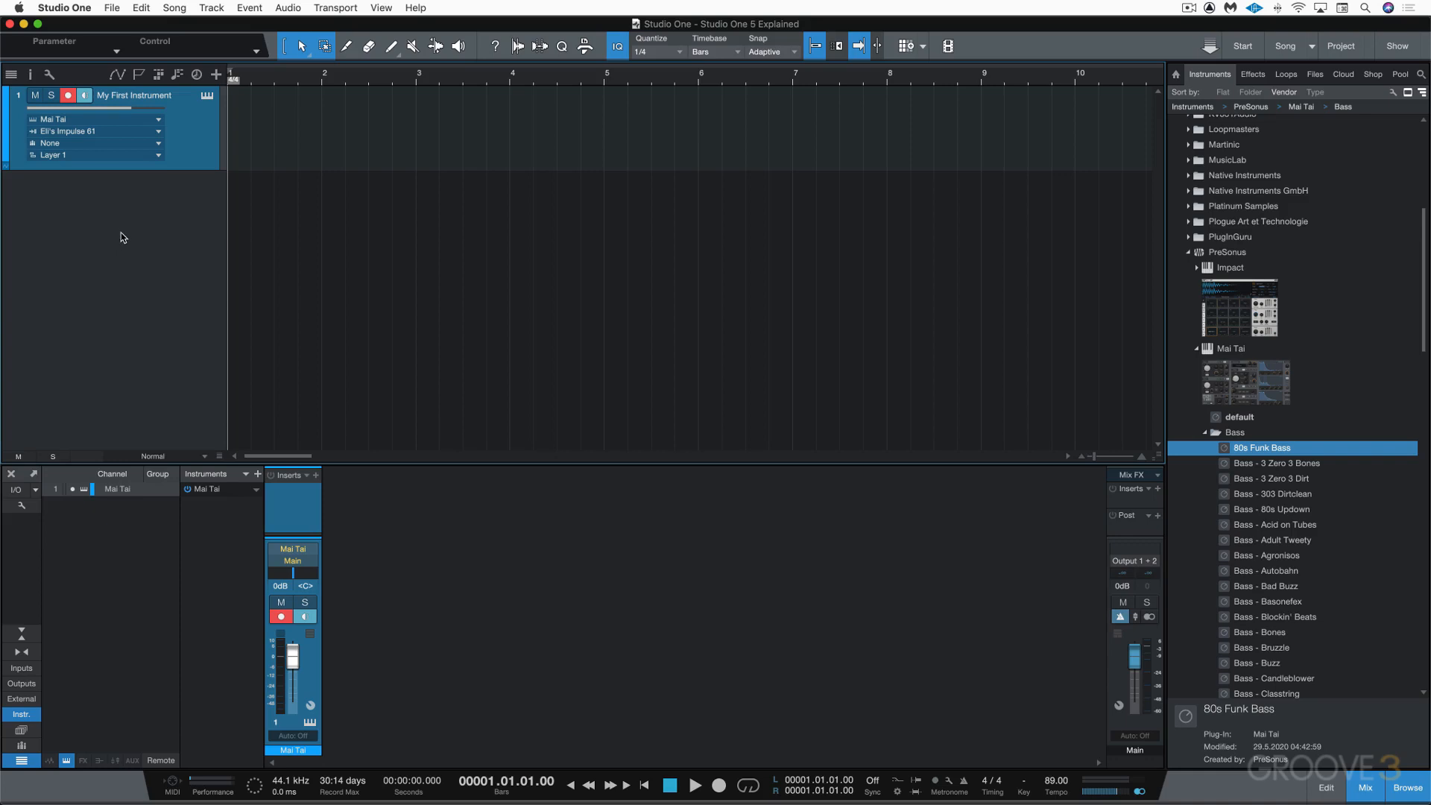
{"action": "key", "text": "super+z"}
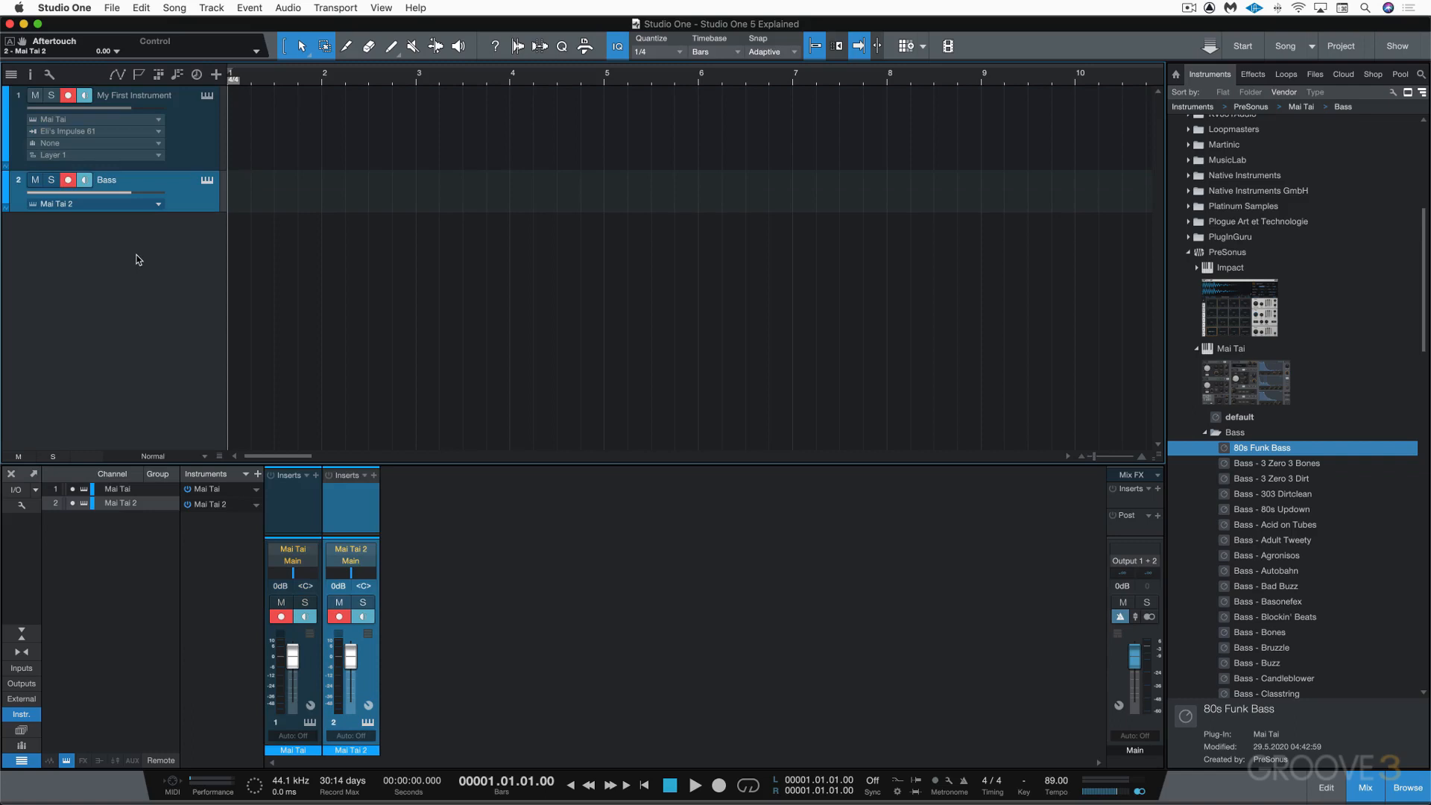
Step: Save the song under the new name 05 Instrument Track Basics in the Studio One 5 Explained folder
{"action": "left_click", "coordinate": [115, 7]}
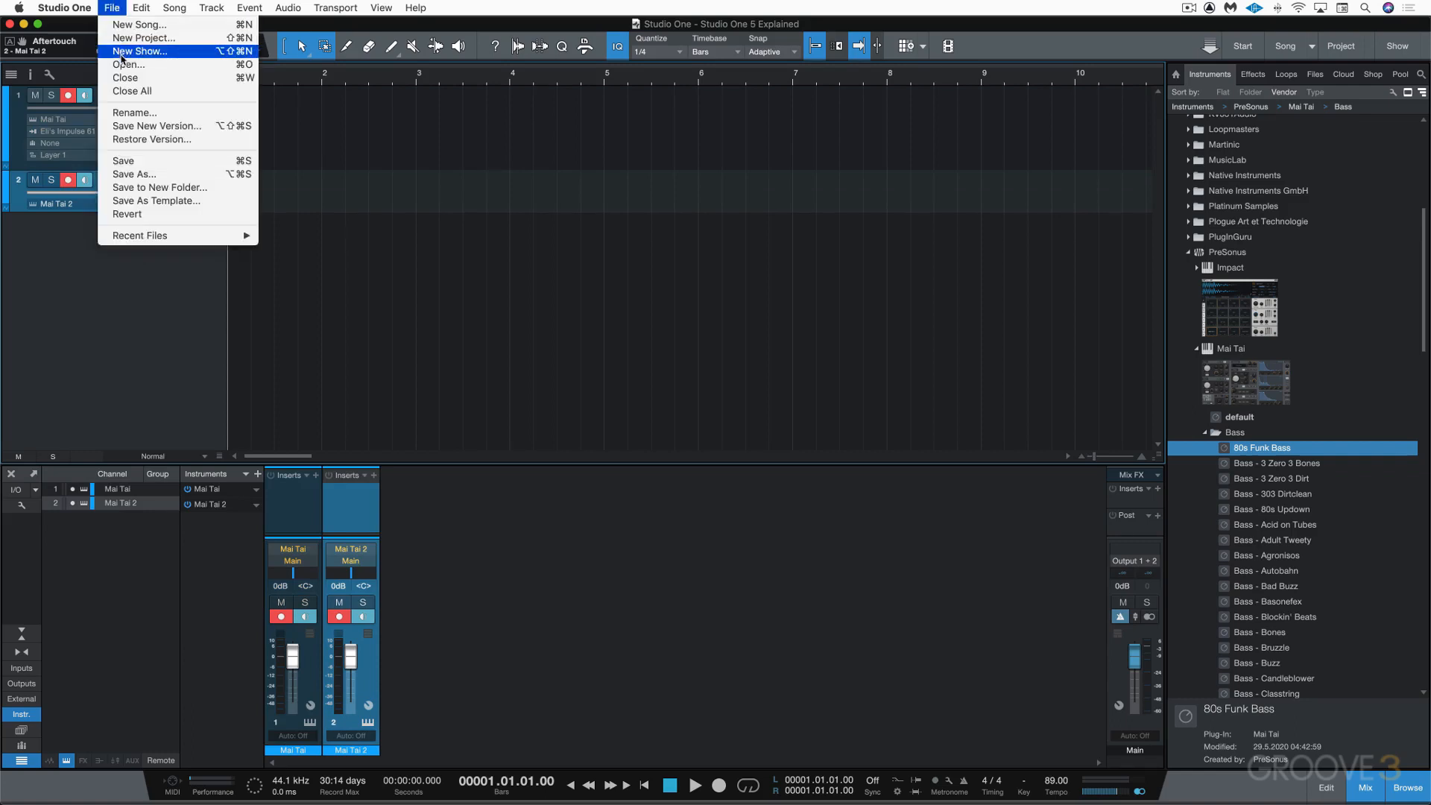
{"action": "left_click", "coordinate": [130, 175]}
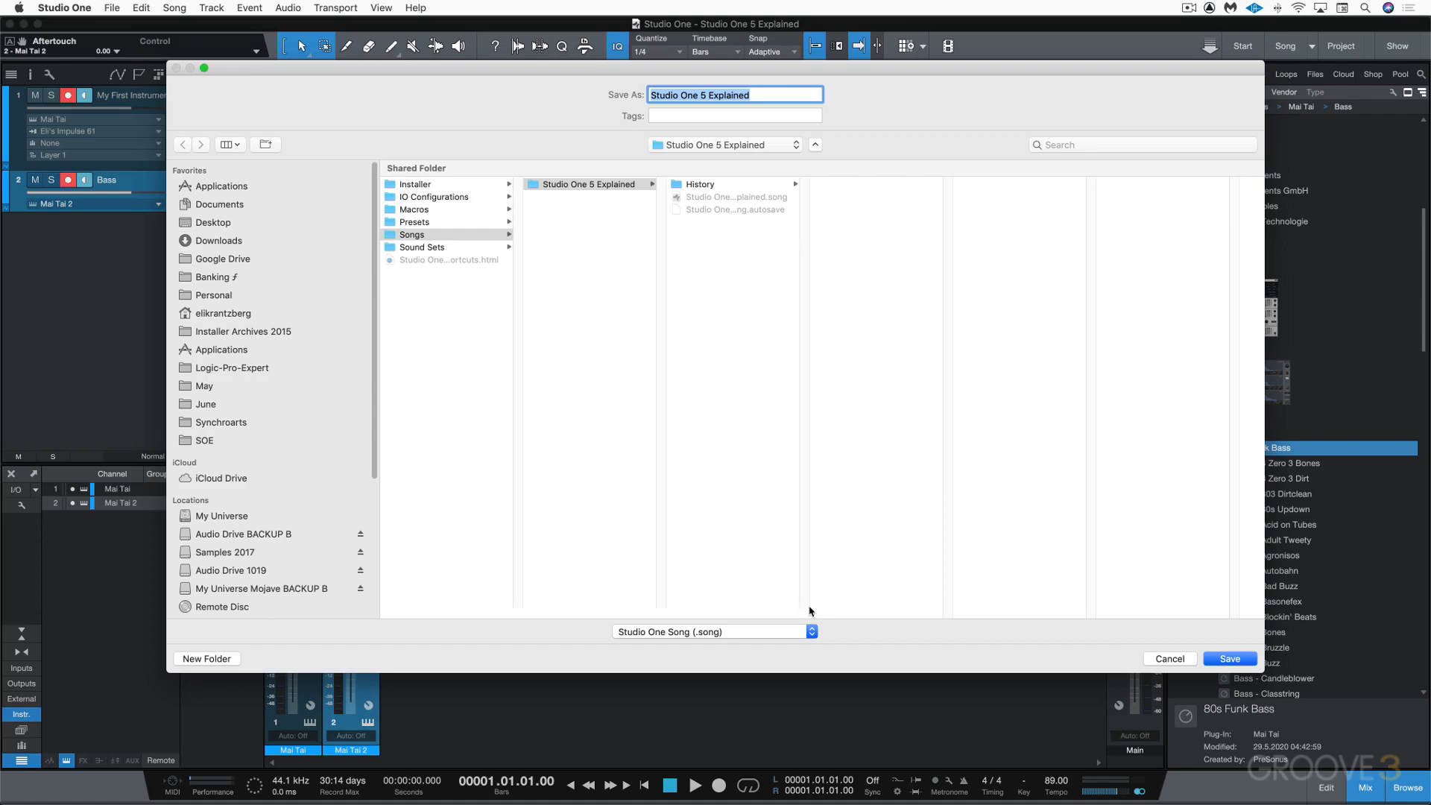
{"action": "left_click_drag", "start_coordinate": [808, 609], "coordinate": [930, 605]}
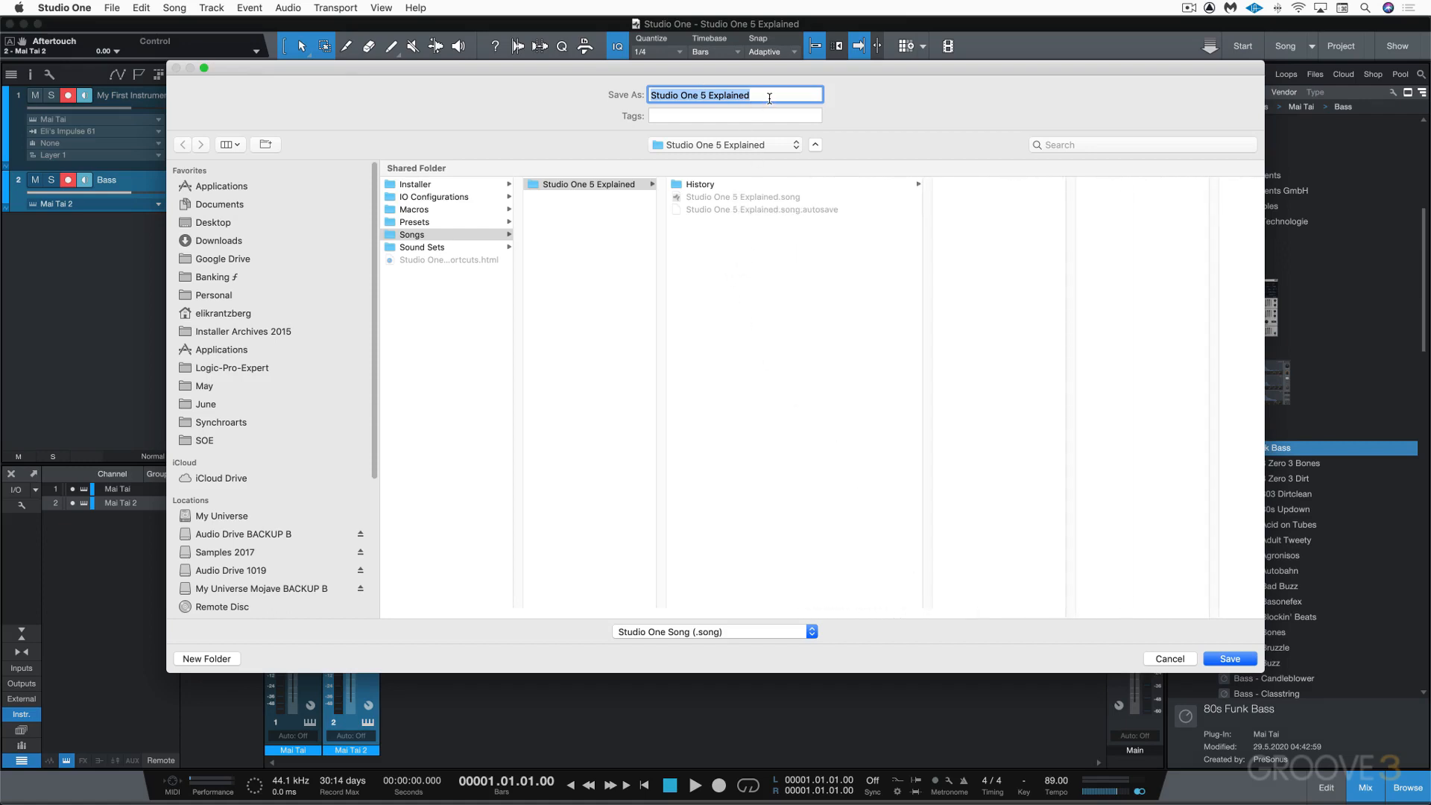
{"action": "type", "text": "05 Instrument Track Basics"}
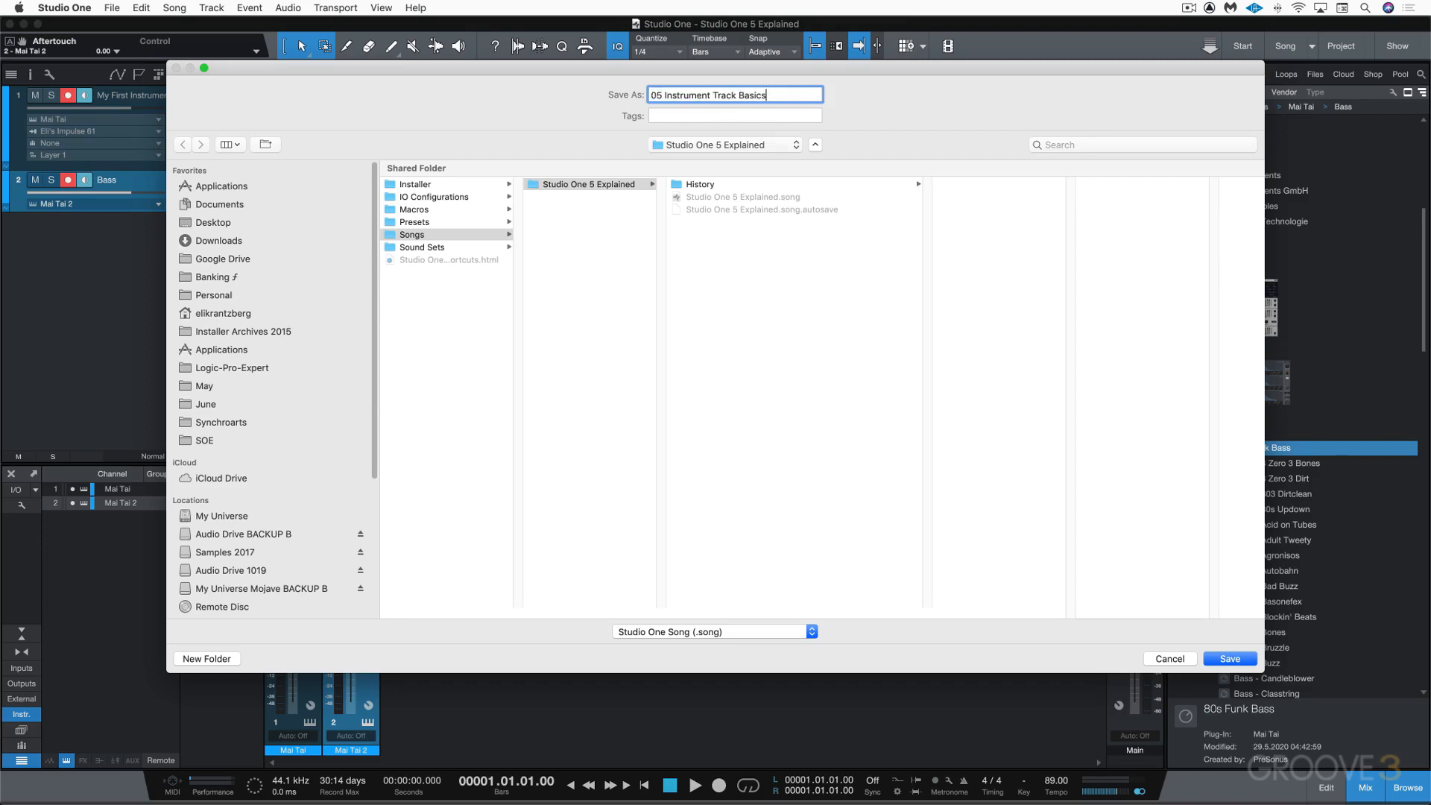
{"action": "key", "text": "Return"}
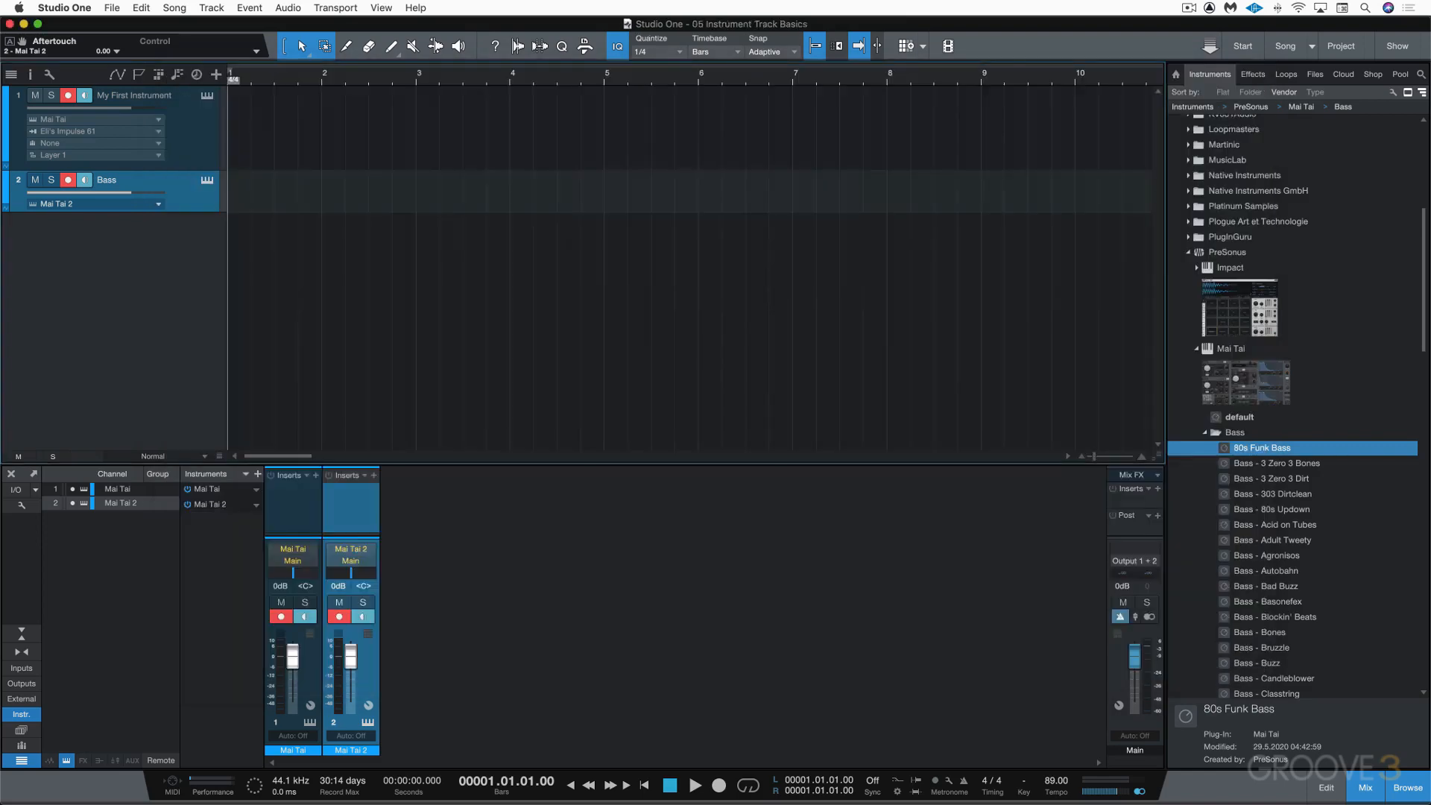